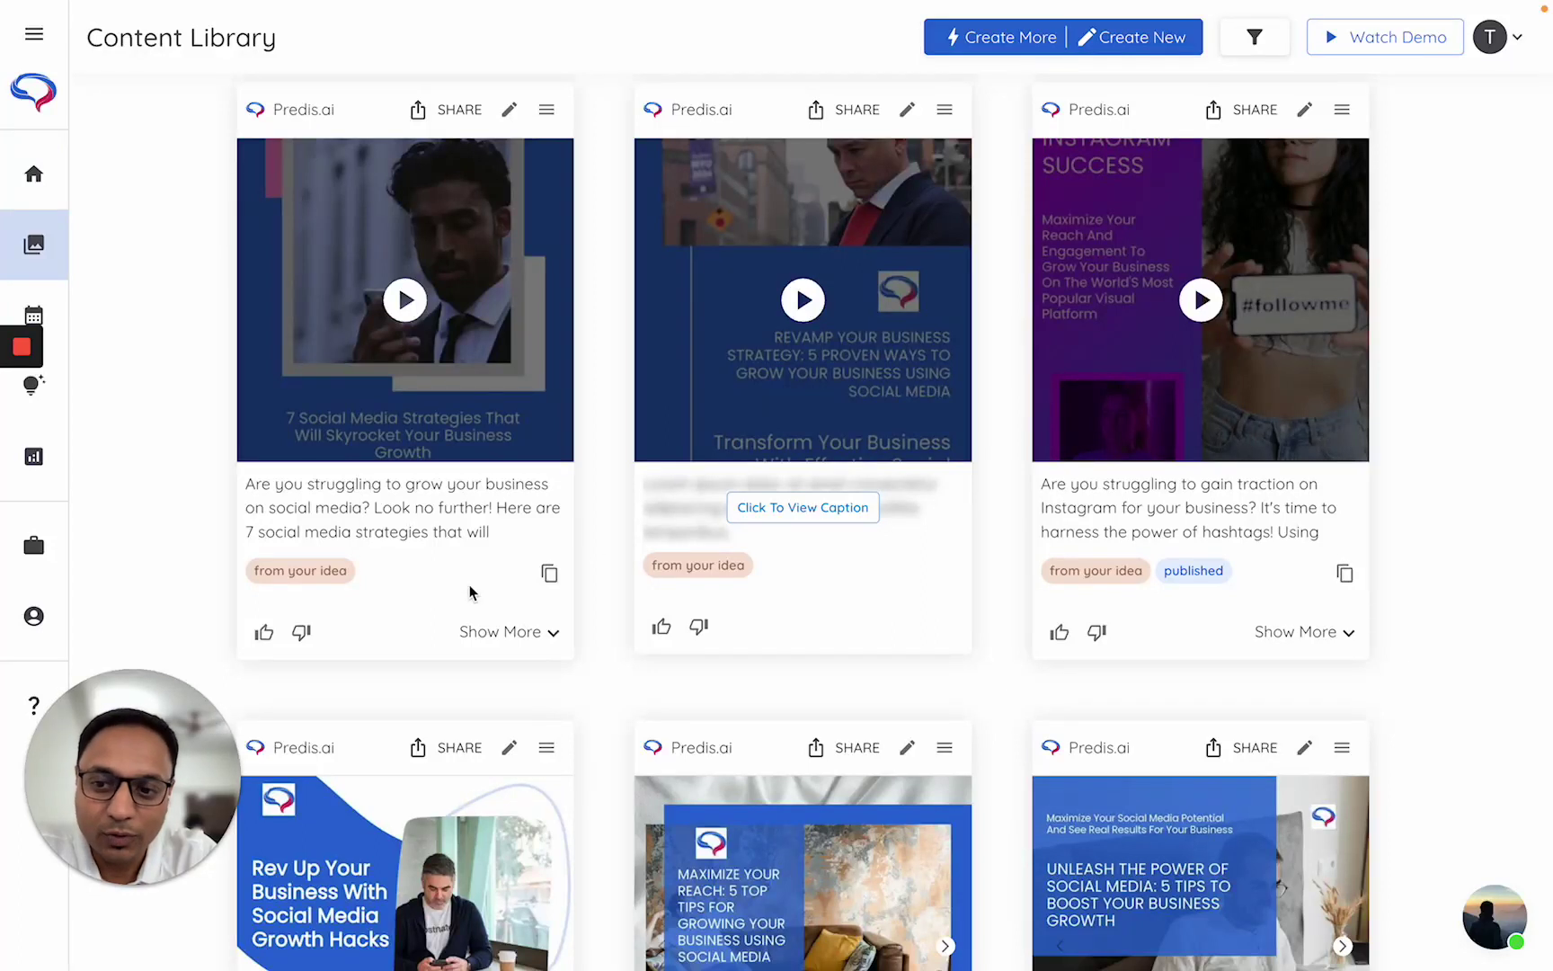
Open the '7 Social Media Strategies That Will Skyrocket Your Business Growth' post for editing.
{"action": "left_click", "coordinate": [510, 111]}
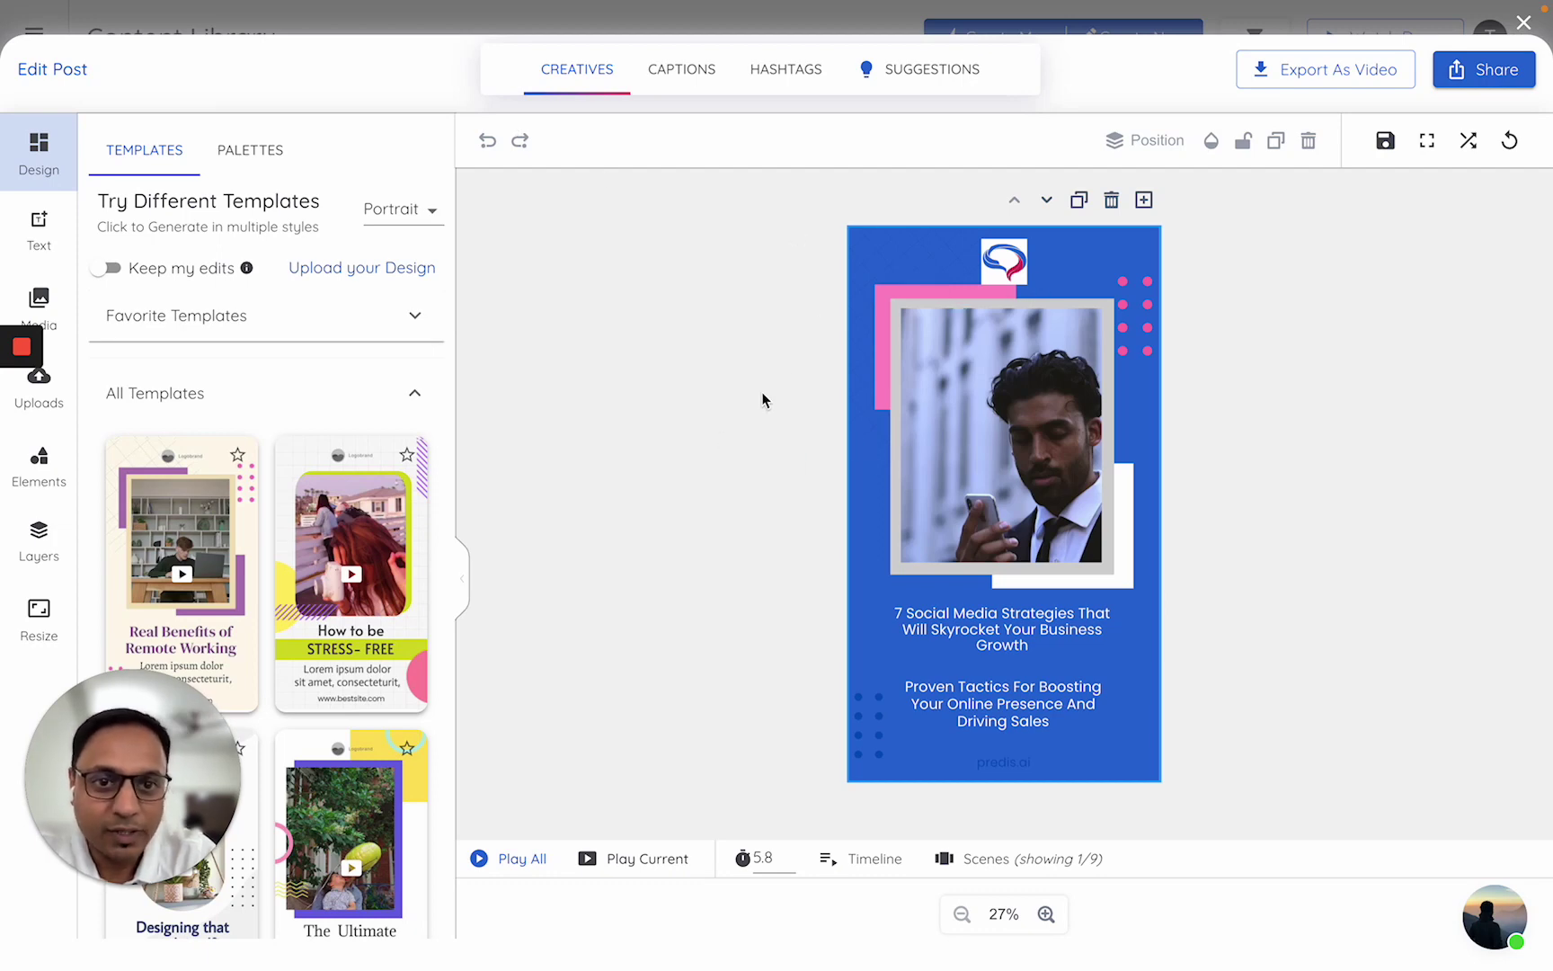
Scroll through the post's nine scenes on the canvas and back up.
{"action": "scroll", "coordinate": [752, 461], "scroll_direction": "down", "scroll_amount": 5}
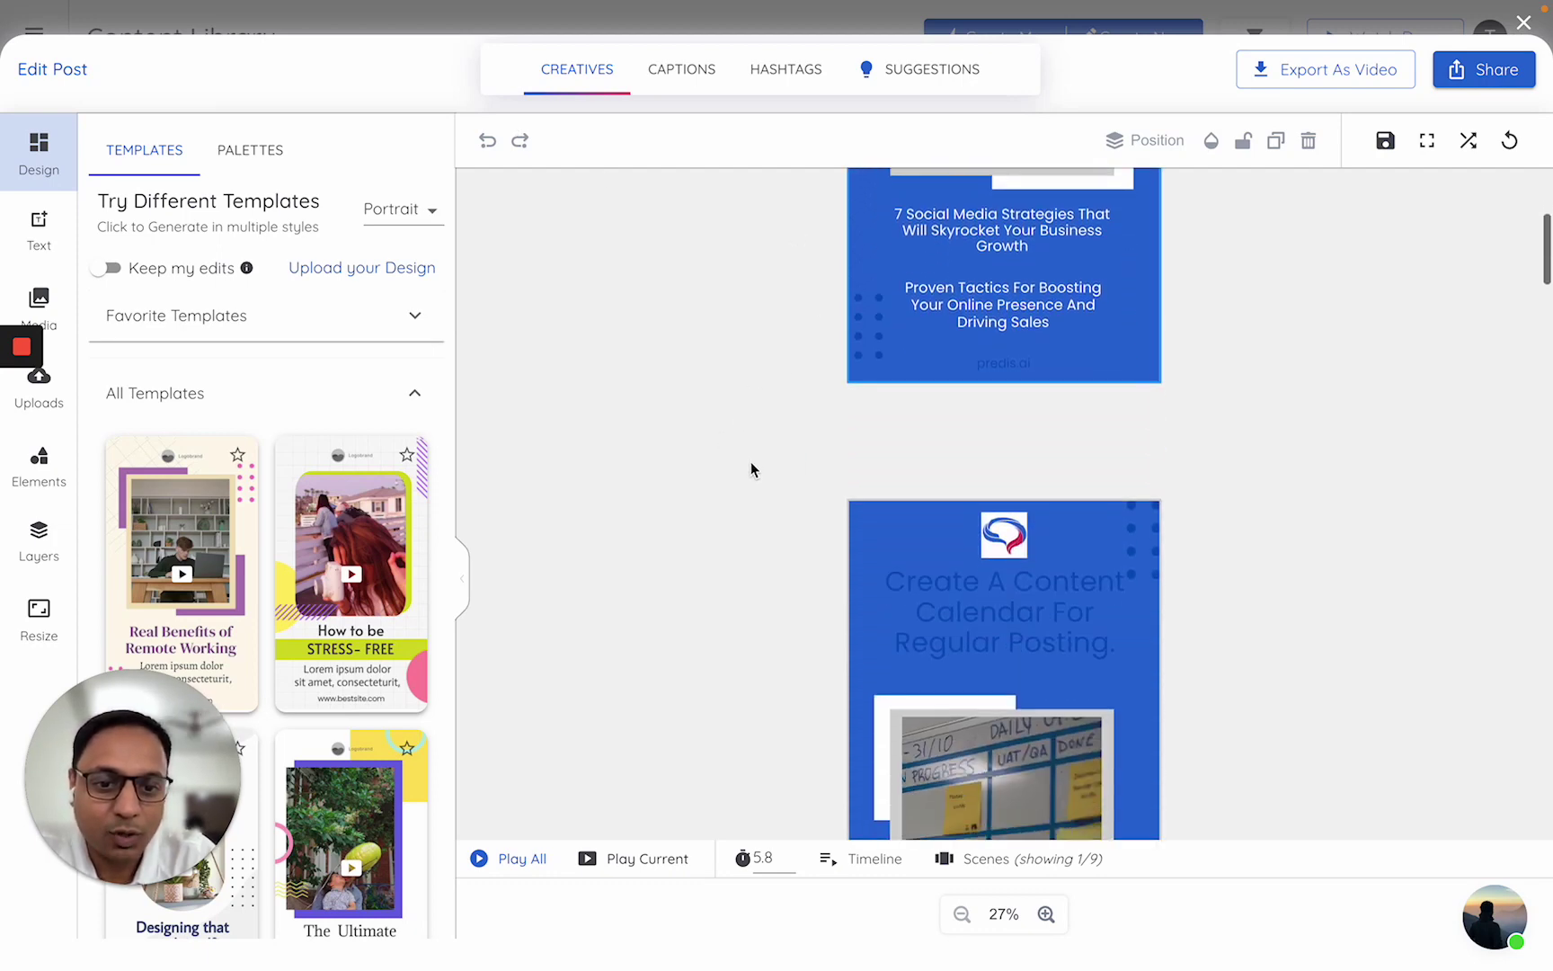
{"action": "scroll", "coordinate": [751, 463], "scroll_direction": "down", "scroll_amount": 6}
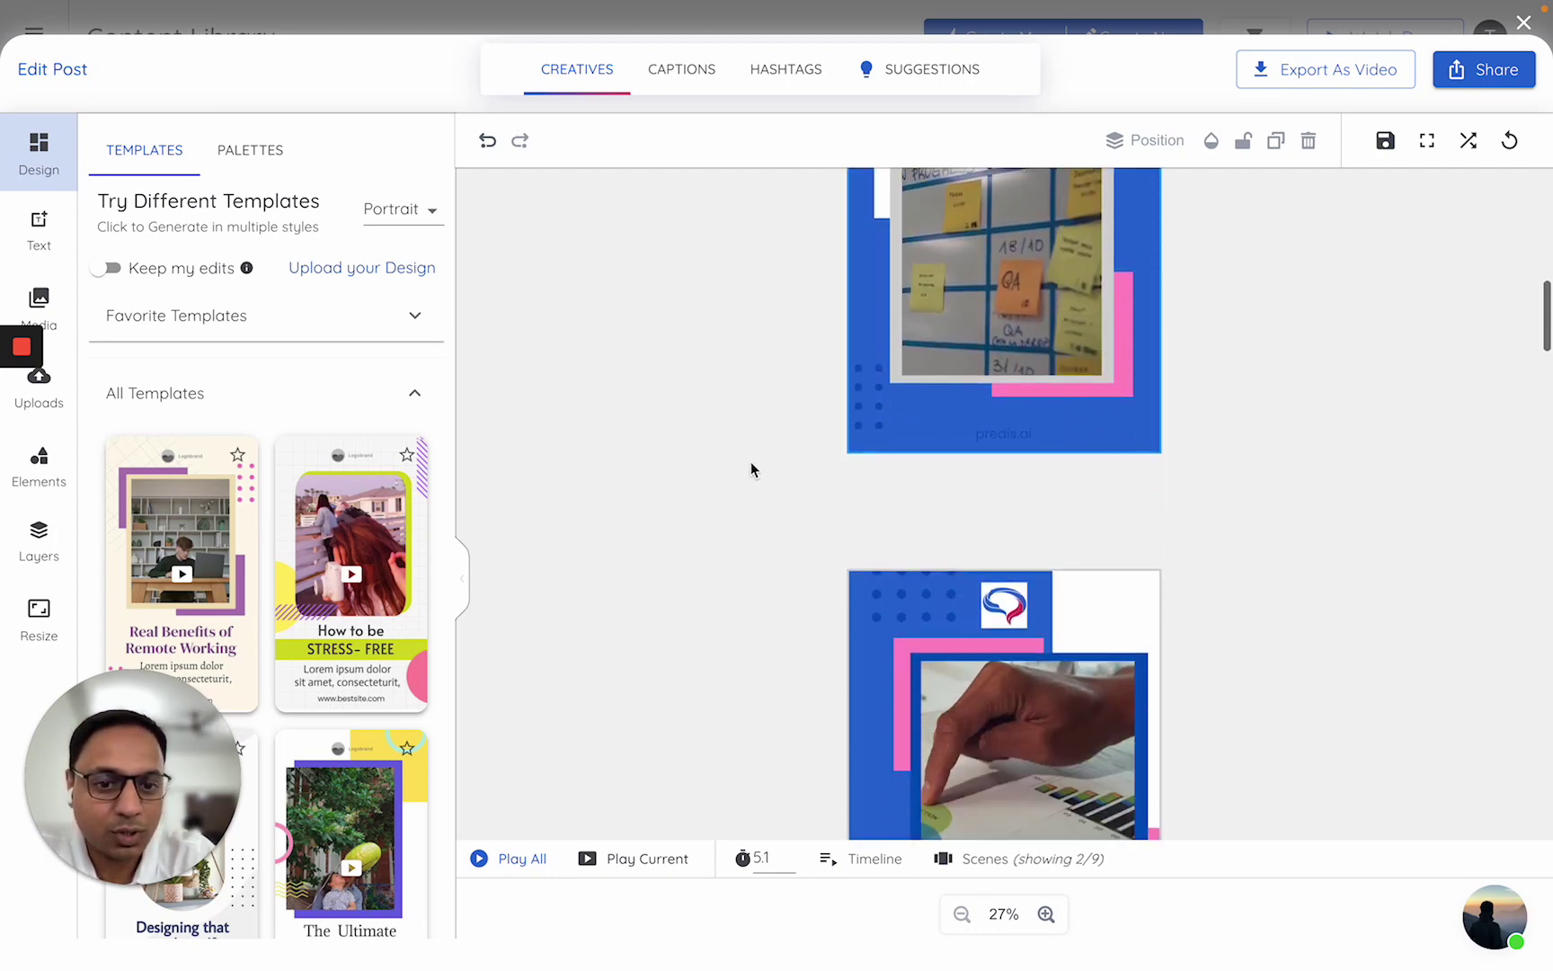
{"action": "scroll", "coordinate": [752, 463], "scroll_direction": "down", "scroll_amount": 5}
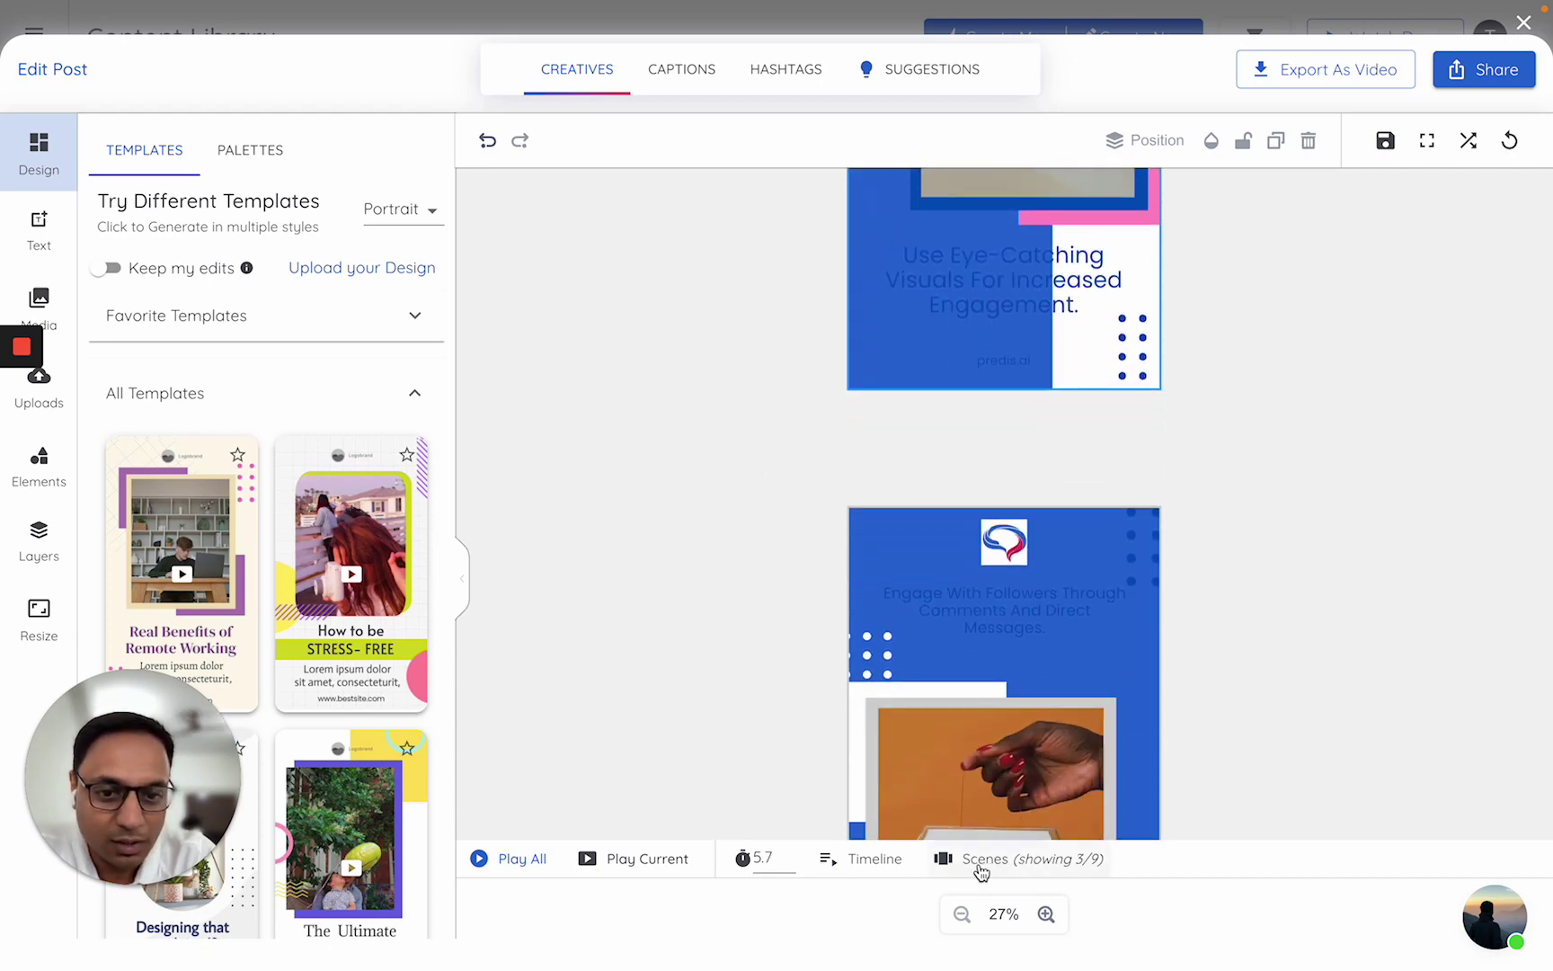
{"action": "scroll", "coordinate": [1269, 606], "scroll_direction": "down", "scroll_amount": 3}
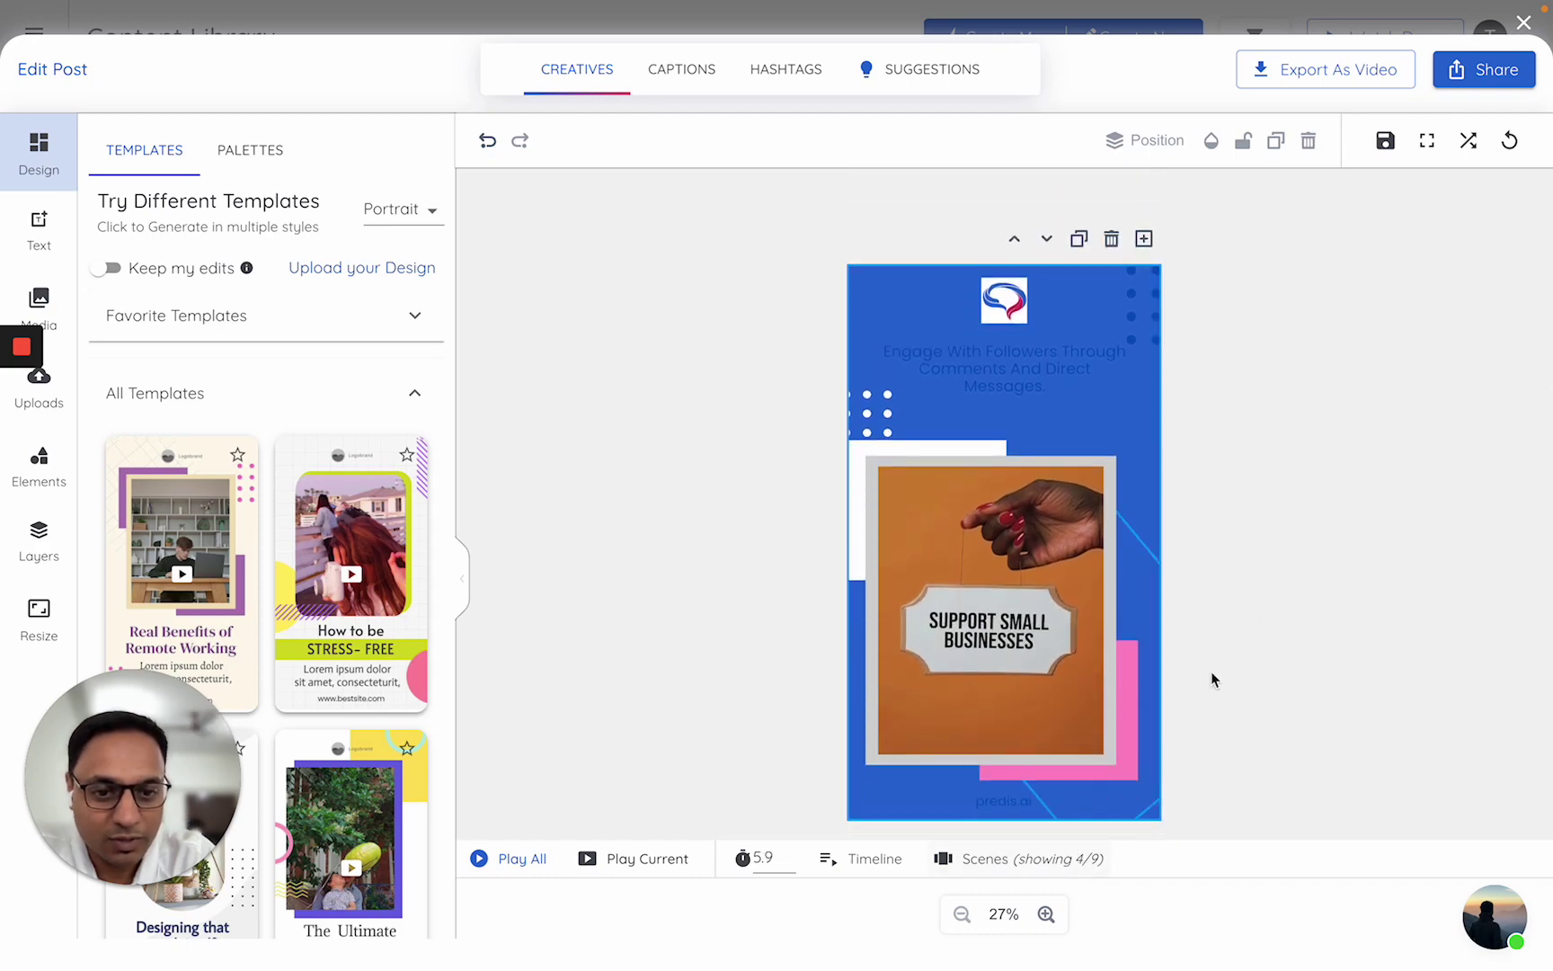
{"action": "scroll", "coordinate": [1224, 639], "scroll_direction": "down", "scroll_amount": 1}
{"action": "scroll", "coordinate": [1229, 632], "scroll_direction": "down", "scroll_amount": 7}
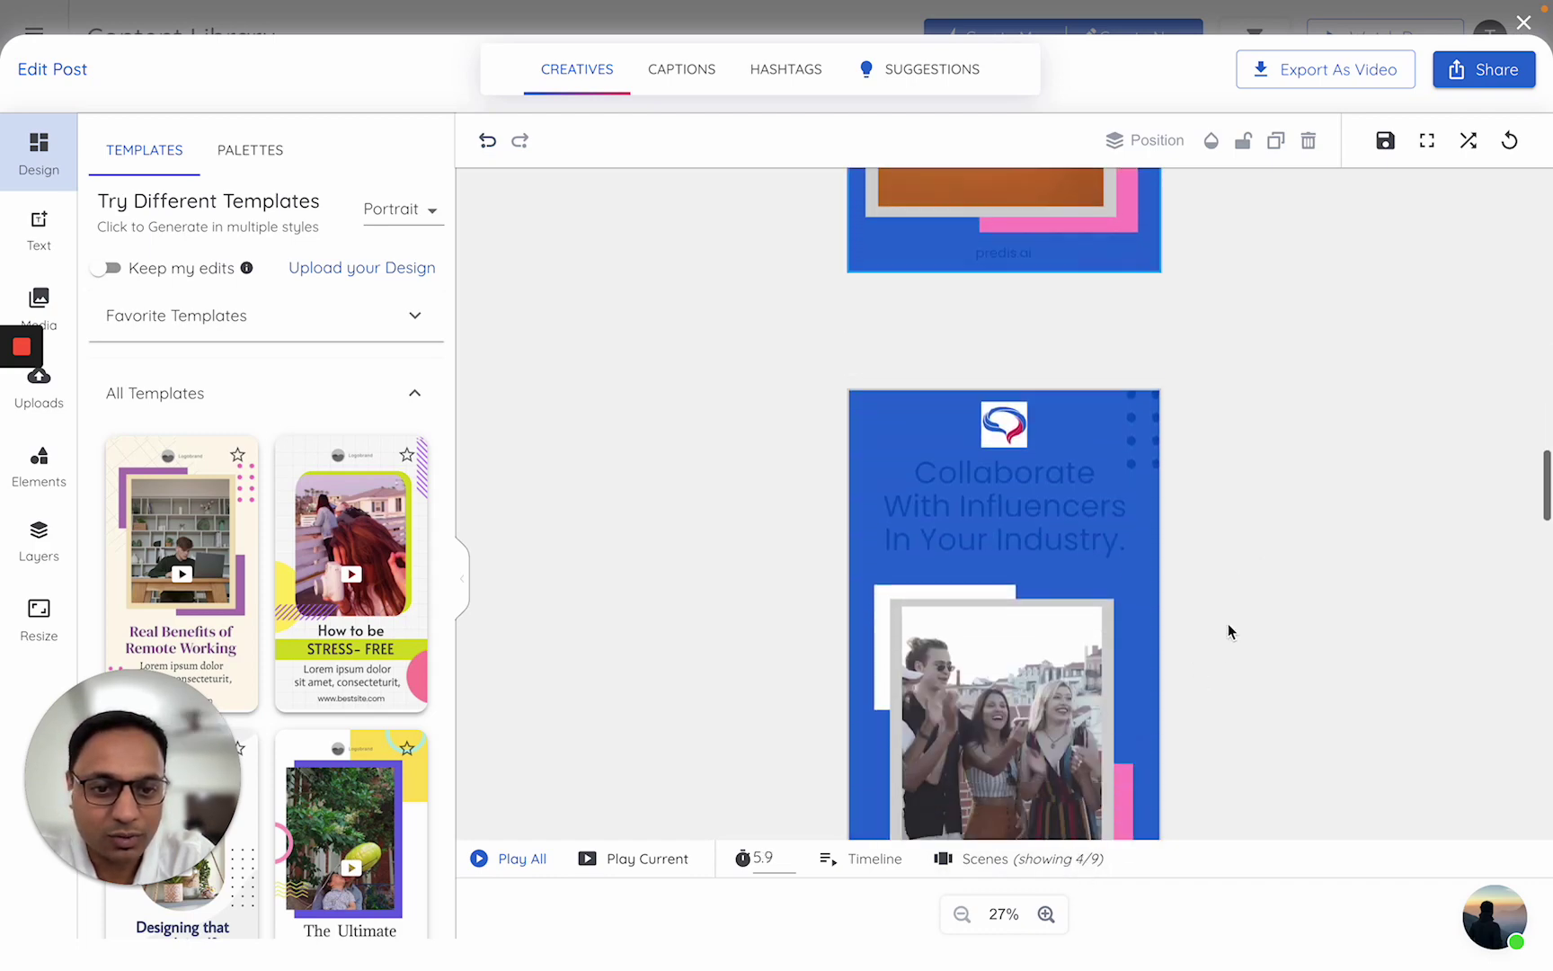
{"action": "scroll", "coordinate": [1240, 434], "scroll_direction": "up", "scroll_amount": 10}
{"action": "scroll", "coordinate": [1241, 433], "scroll_direction": "up", "scroll_amount": 3}
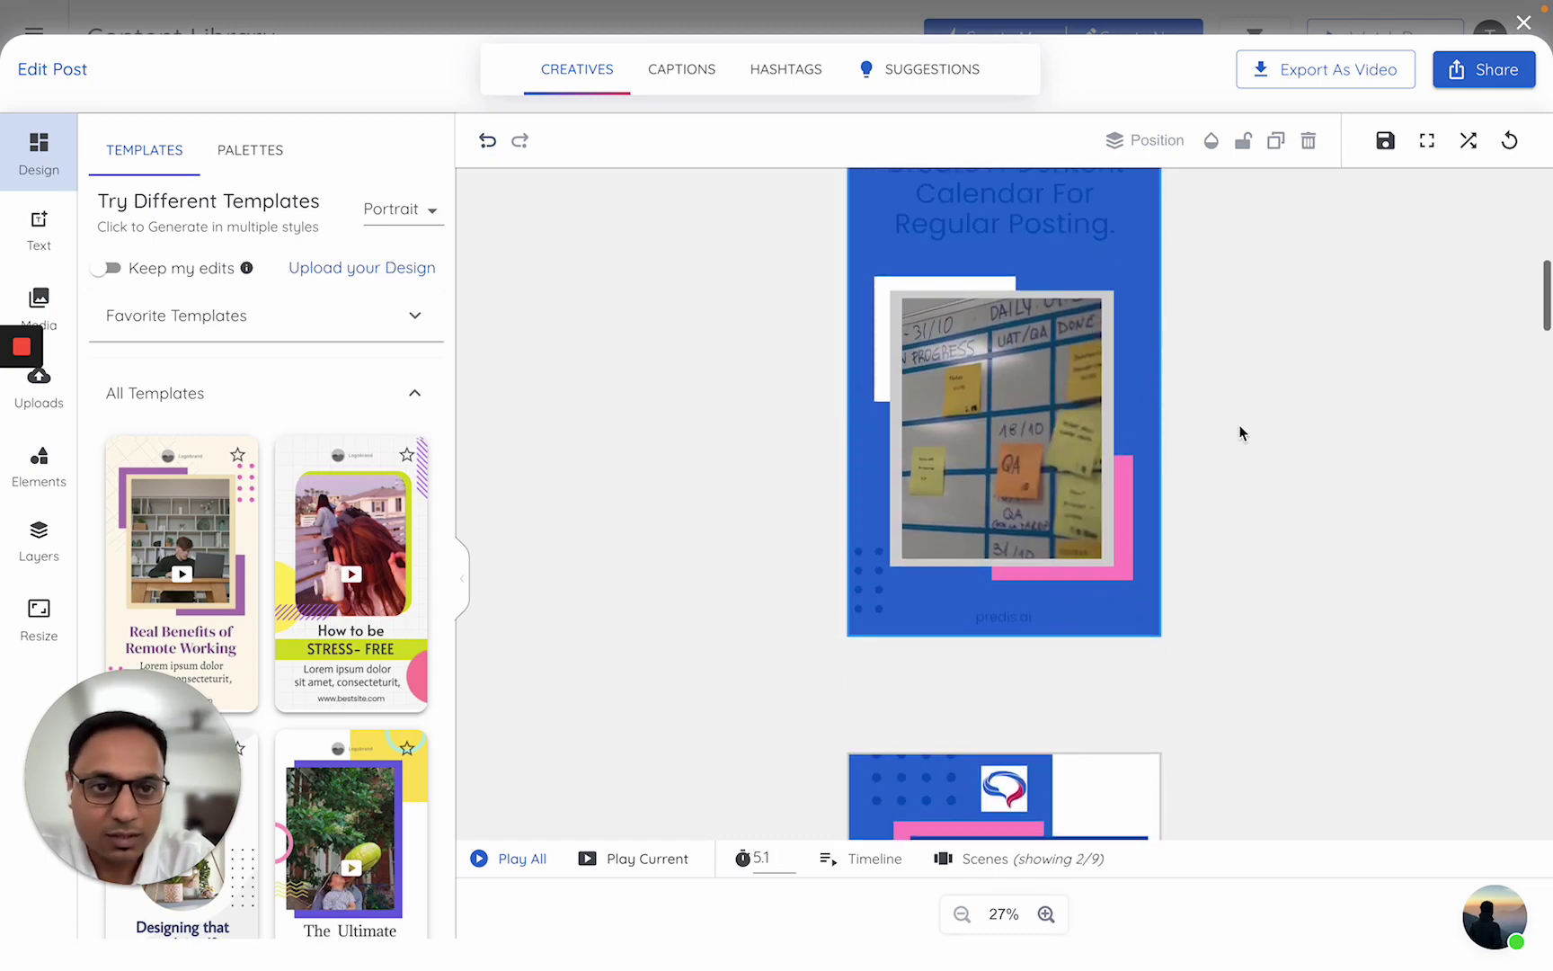
{"action": "left_click", "coordinate": [1010, 860]}
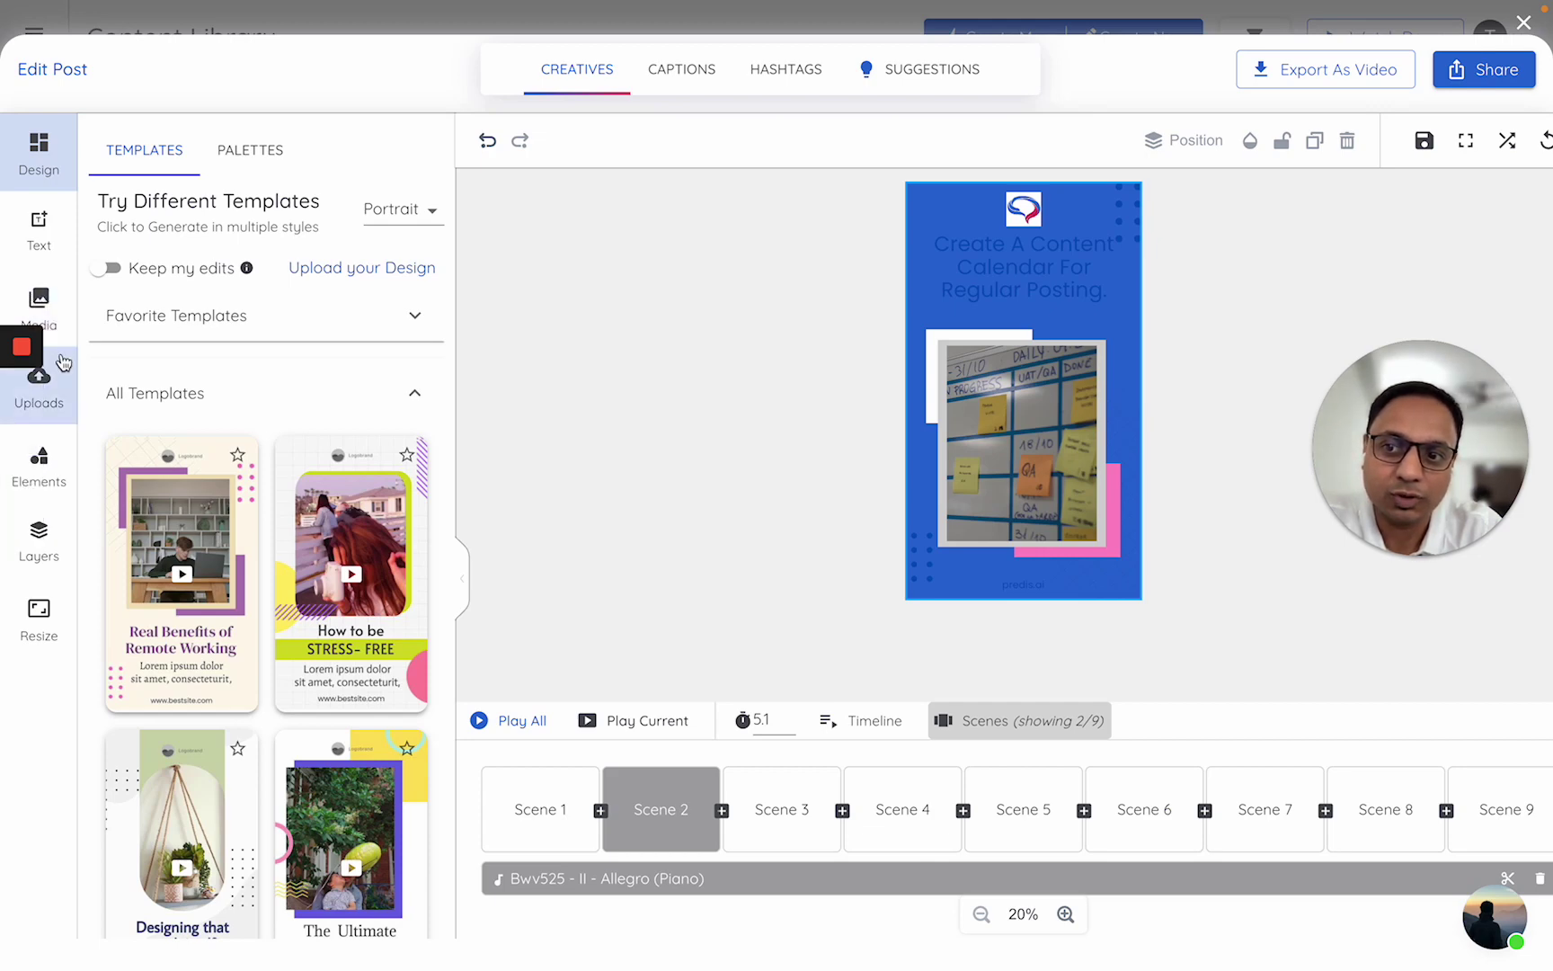
Replace the background music with A CASA VAZIA from the Media audio library.
{"action": "left_click", "coordinate": [72, 321]}
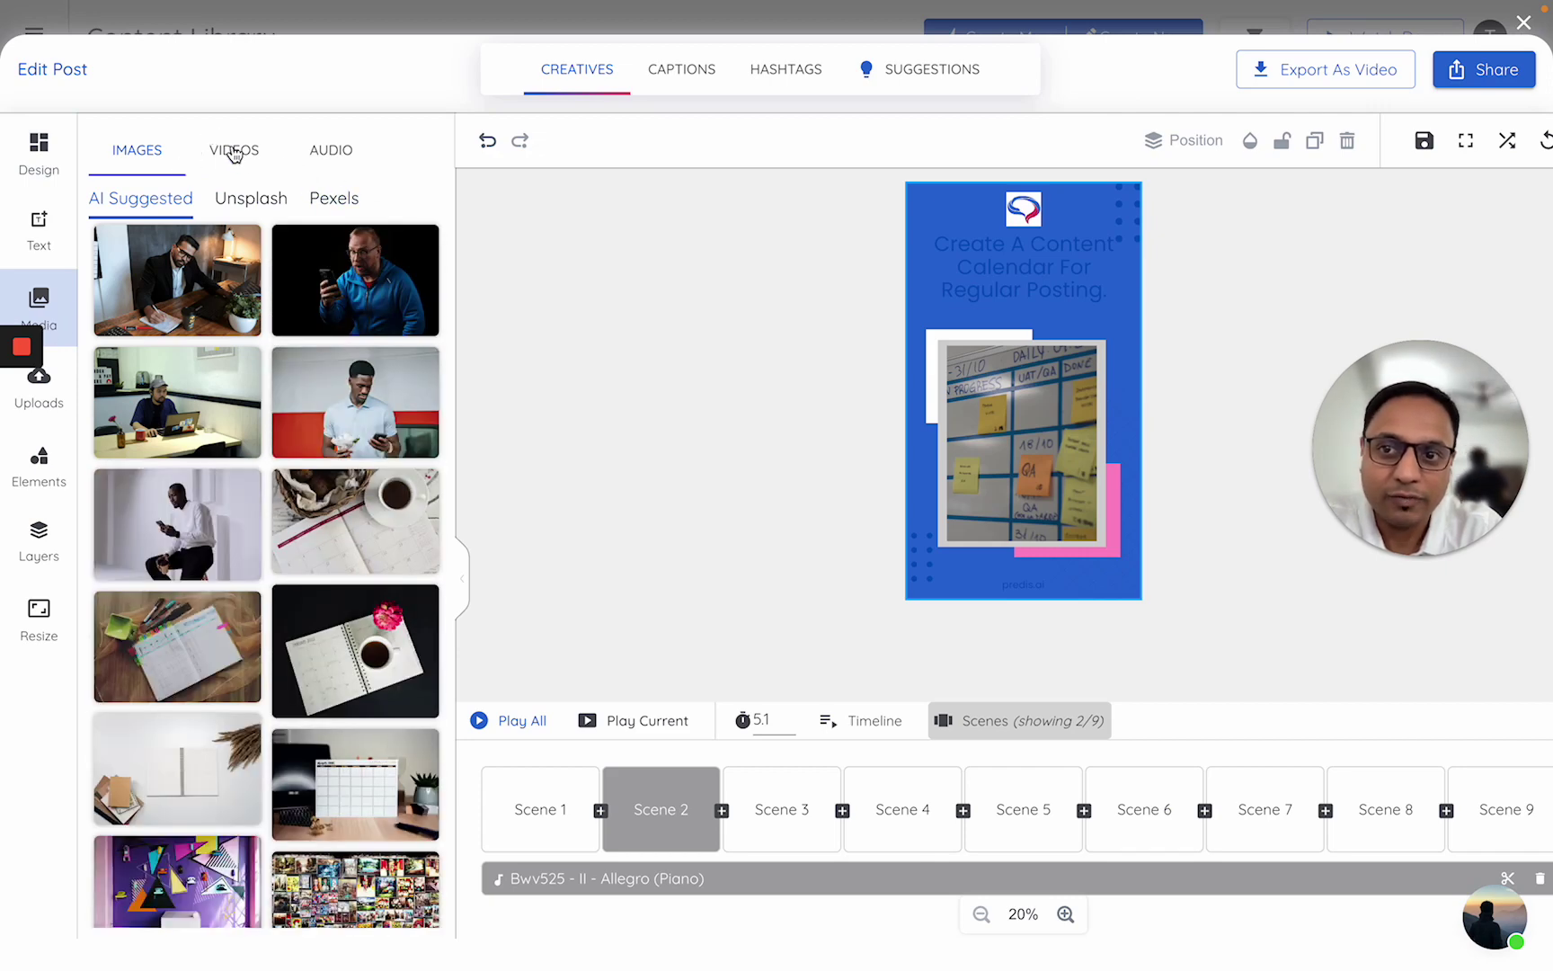
{"action": "left_click", "coordinate": [332, 151]}
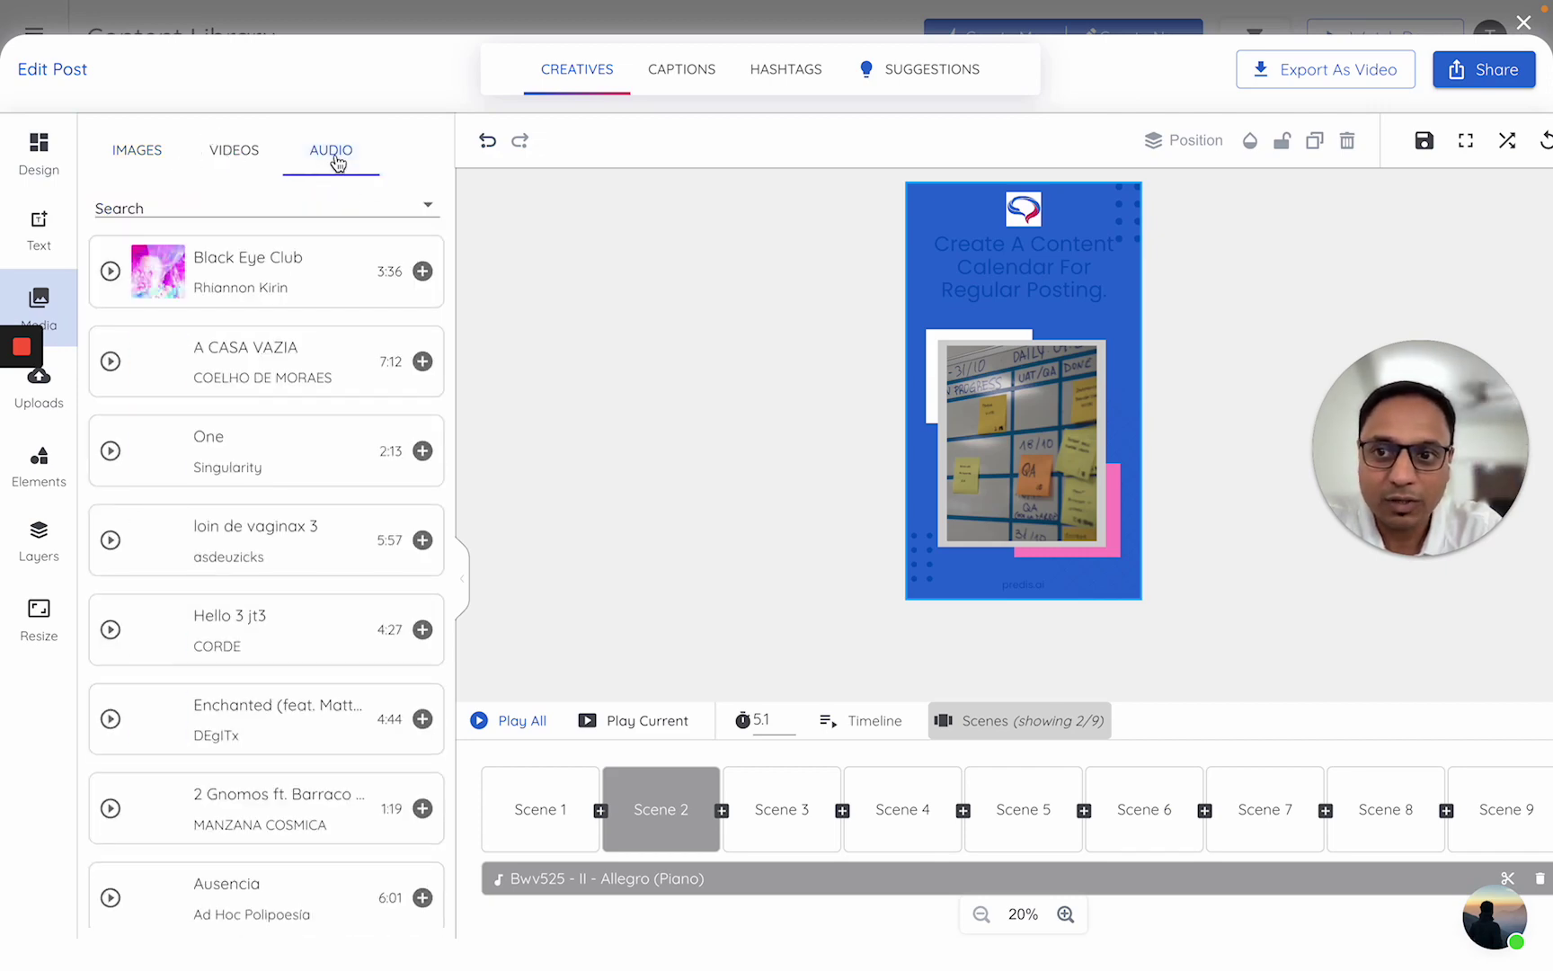
{"action": "scroll", "coordinate": [280, 542], "scroll_direction": "down", "scroll_amount": 1}
{"action": "scroll", "coordinate": [280, 542], "scroll_direction": "down", "scroll_amount": 10}
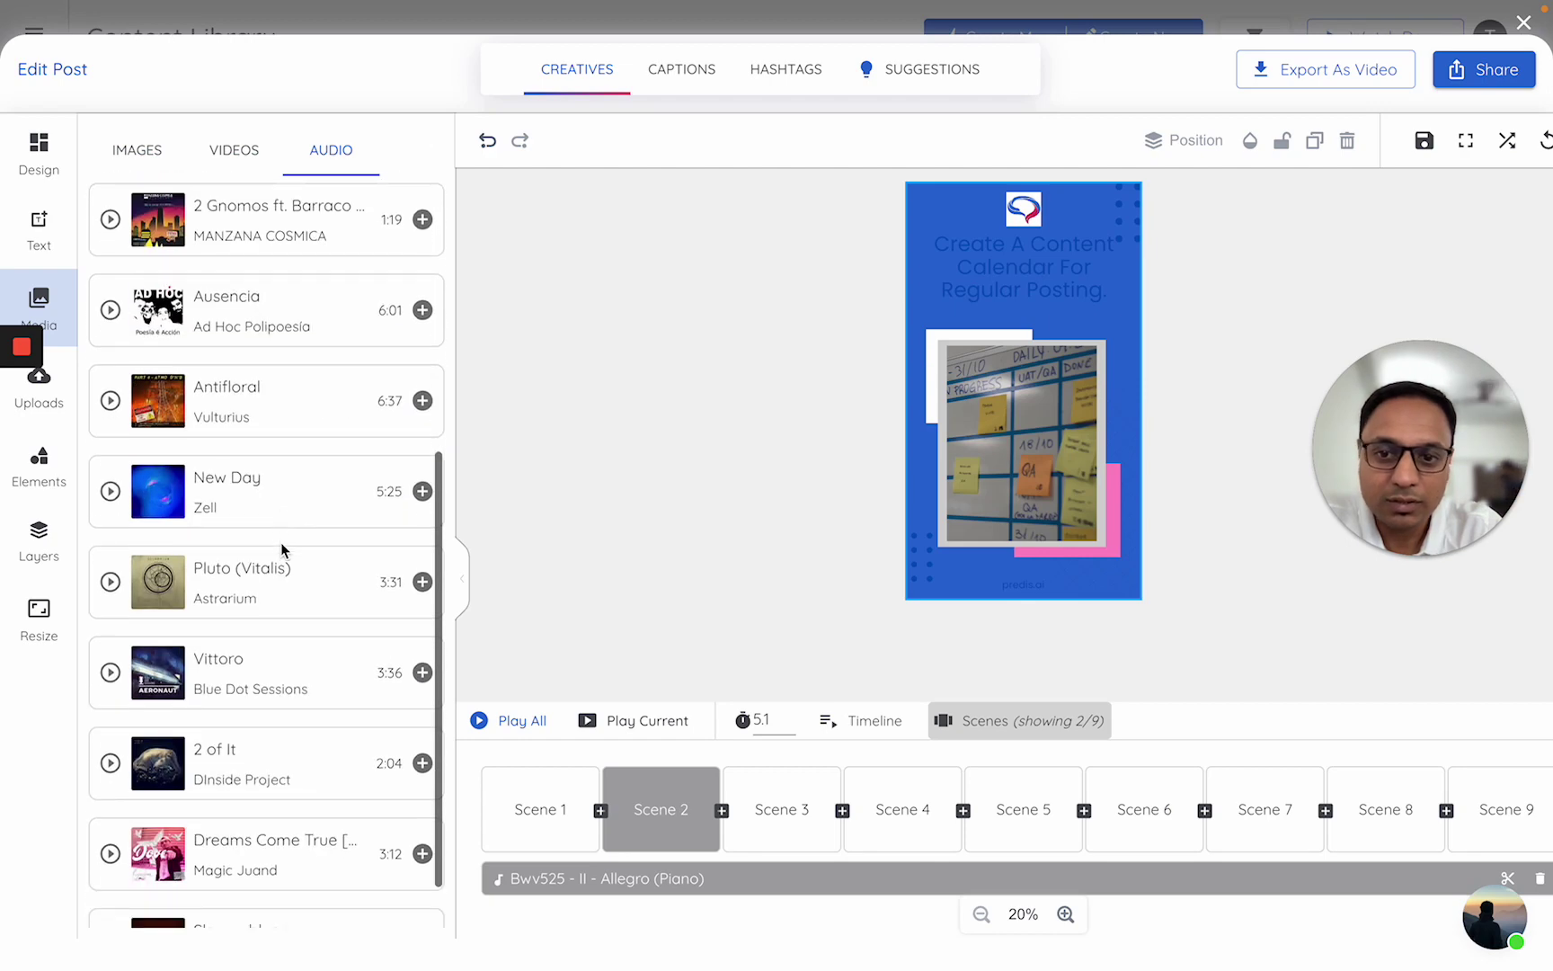
{"action": "scroll", "coordinate": [281, 542], "scroll_direction": "up", "scroll_amount": 10}
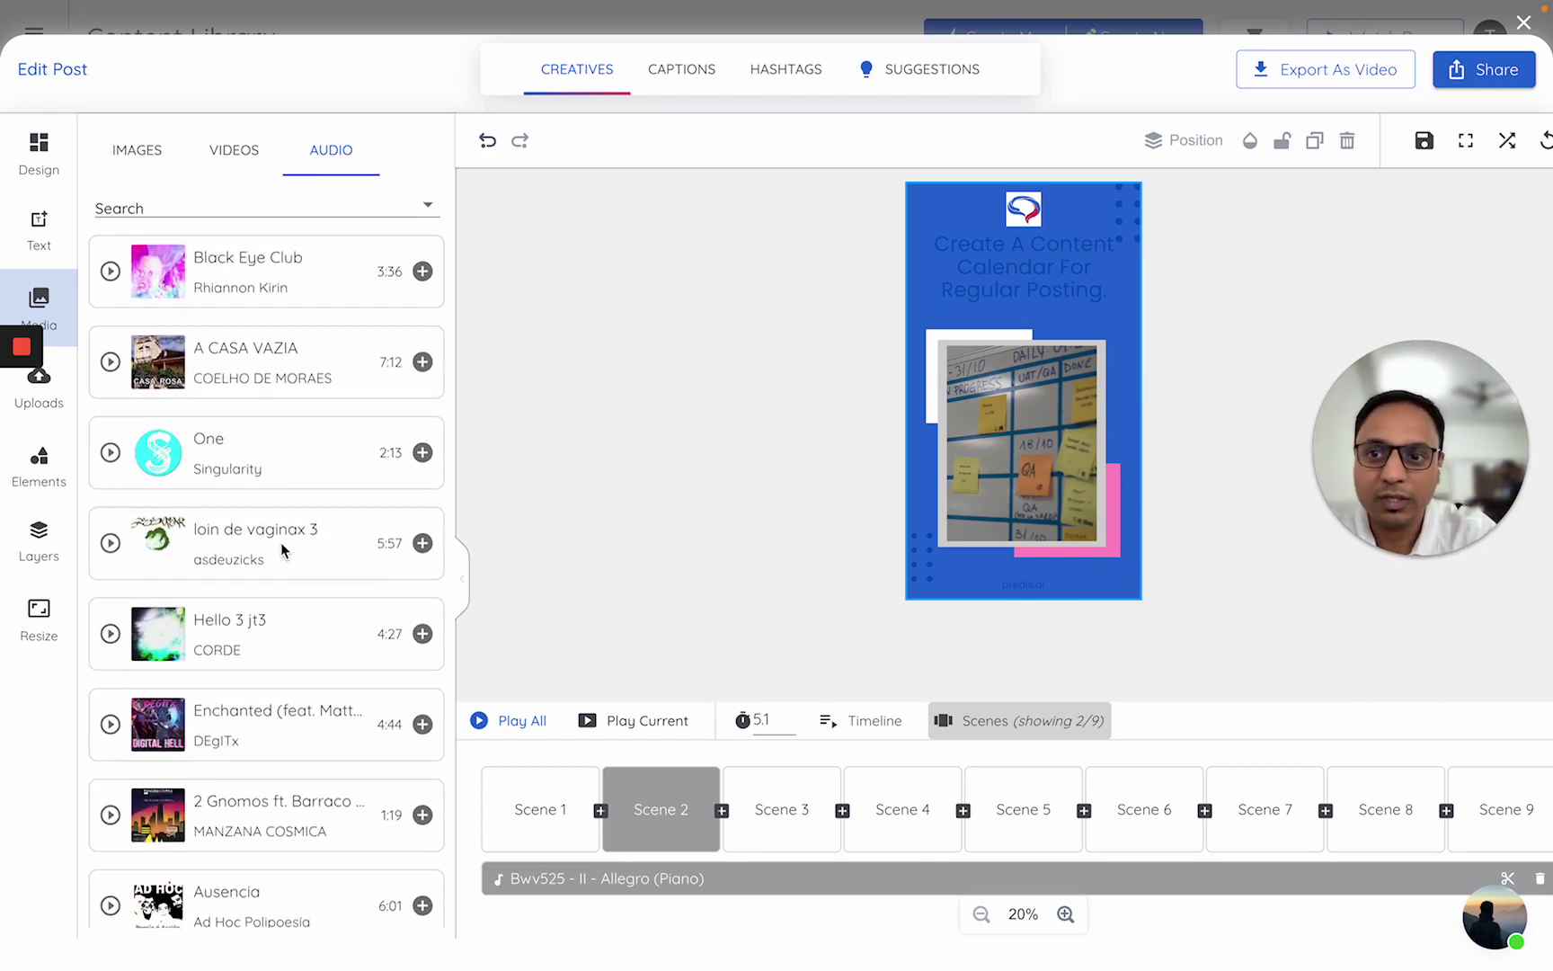
{"action": "left_click", "coordinate": [226, 208]}
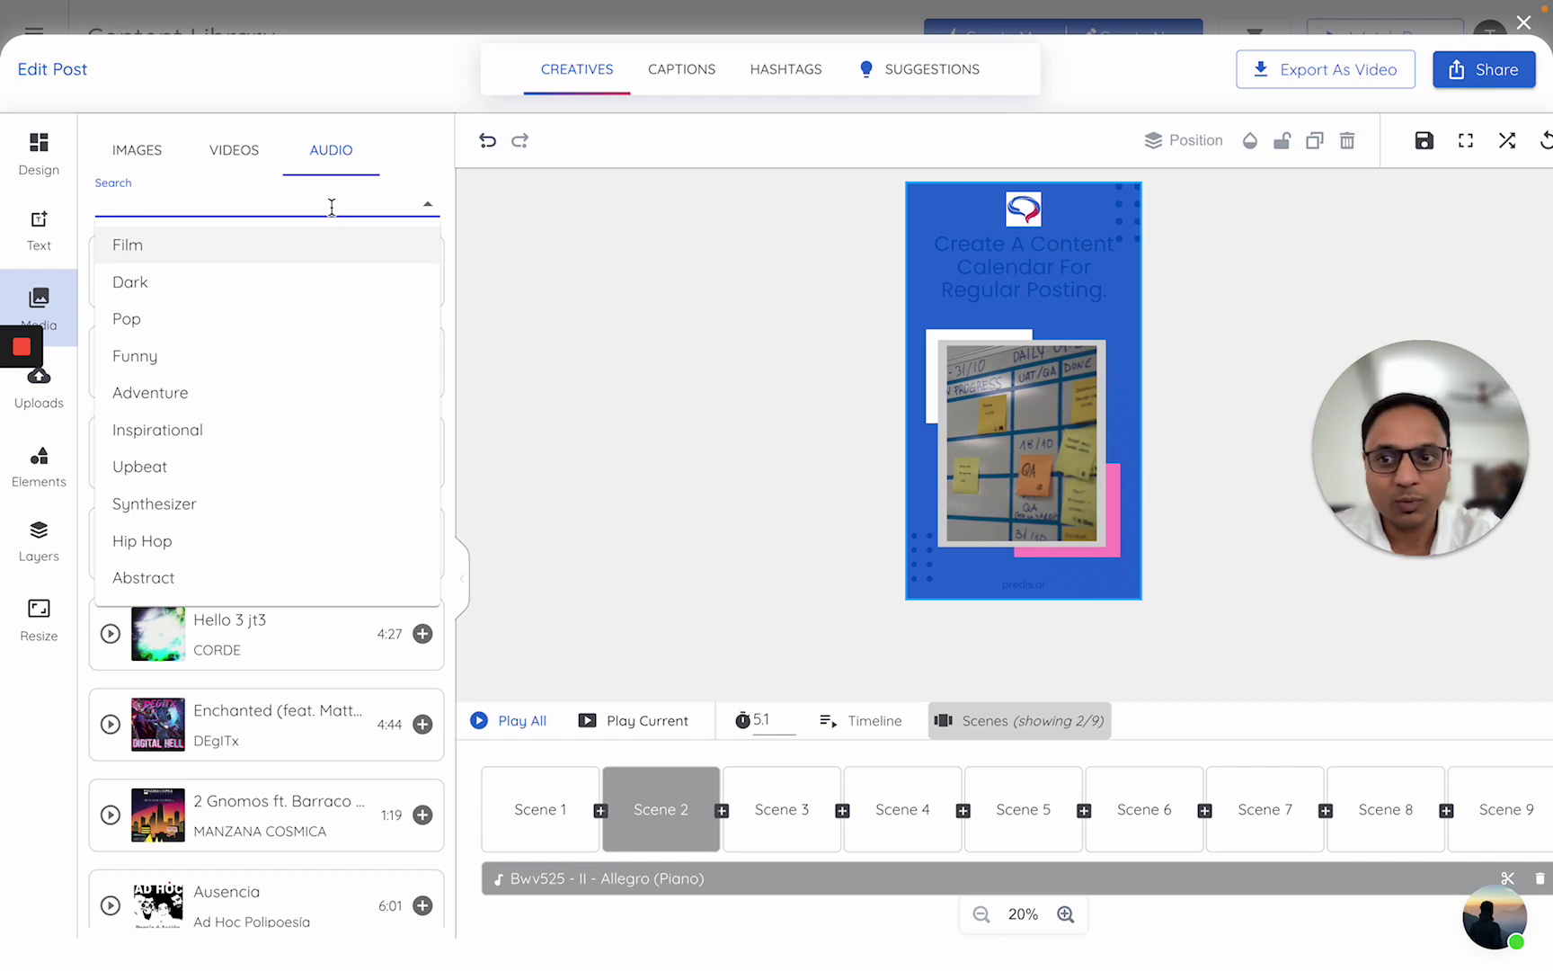
{"action": "left_click", "coordinate": [427, 203]}
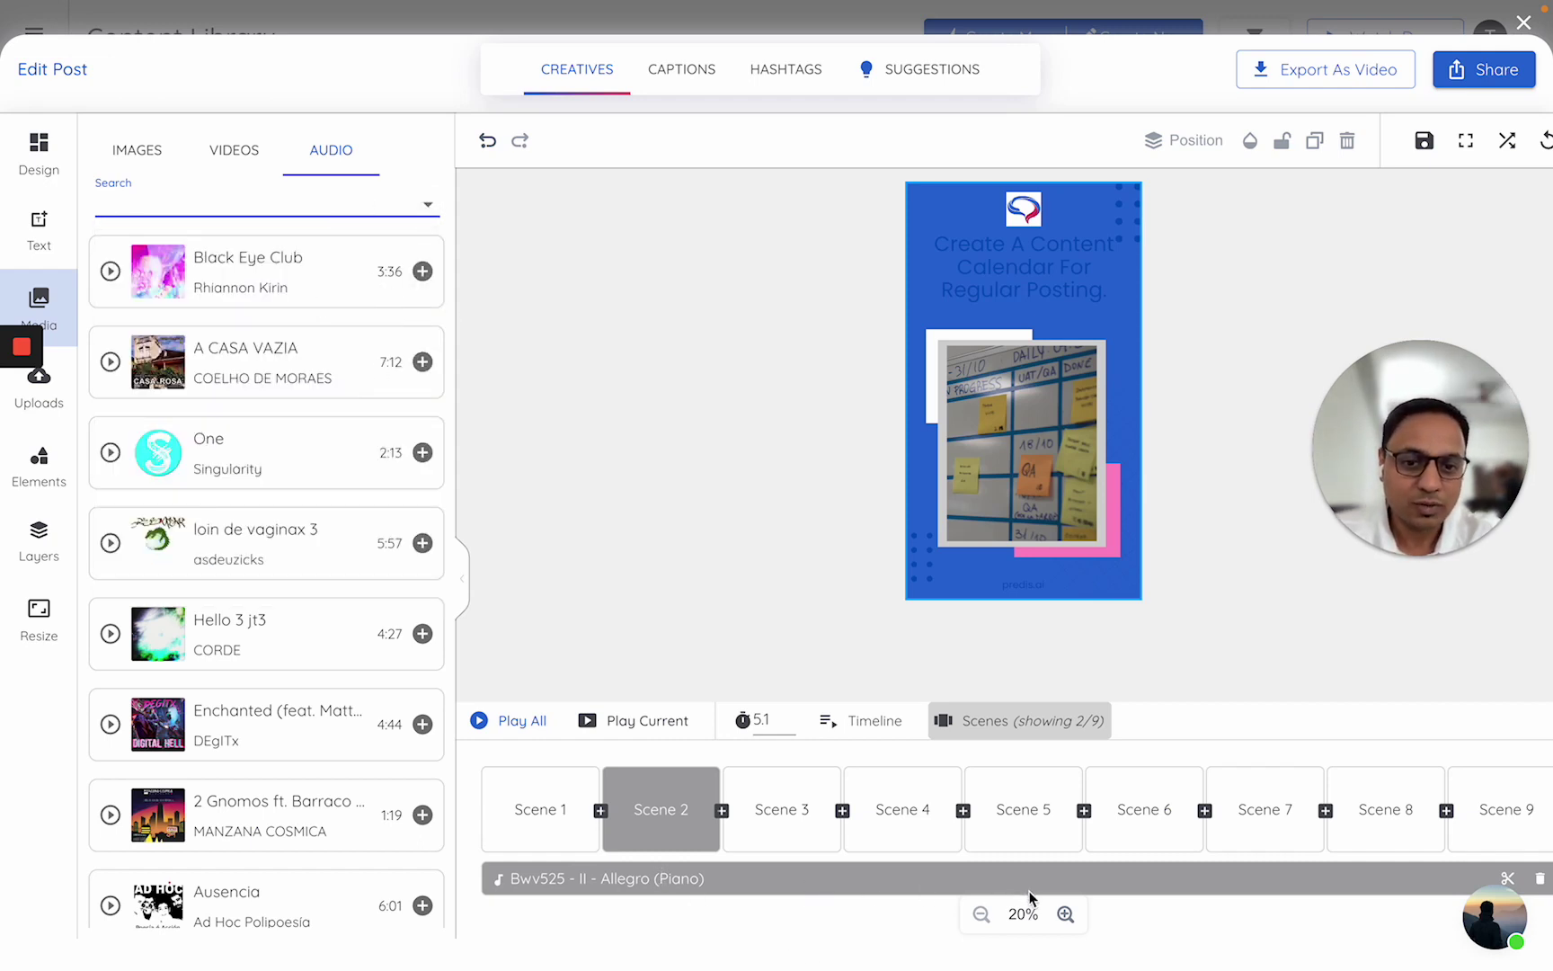
{"action": "left_click", "coordinate": [422, 361]}
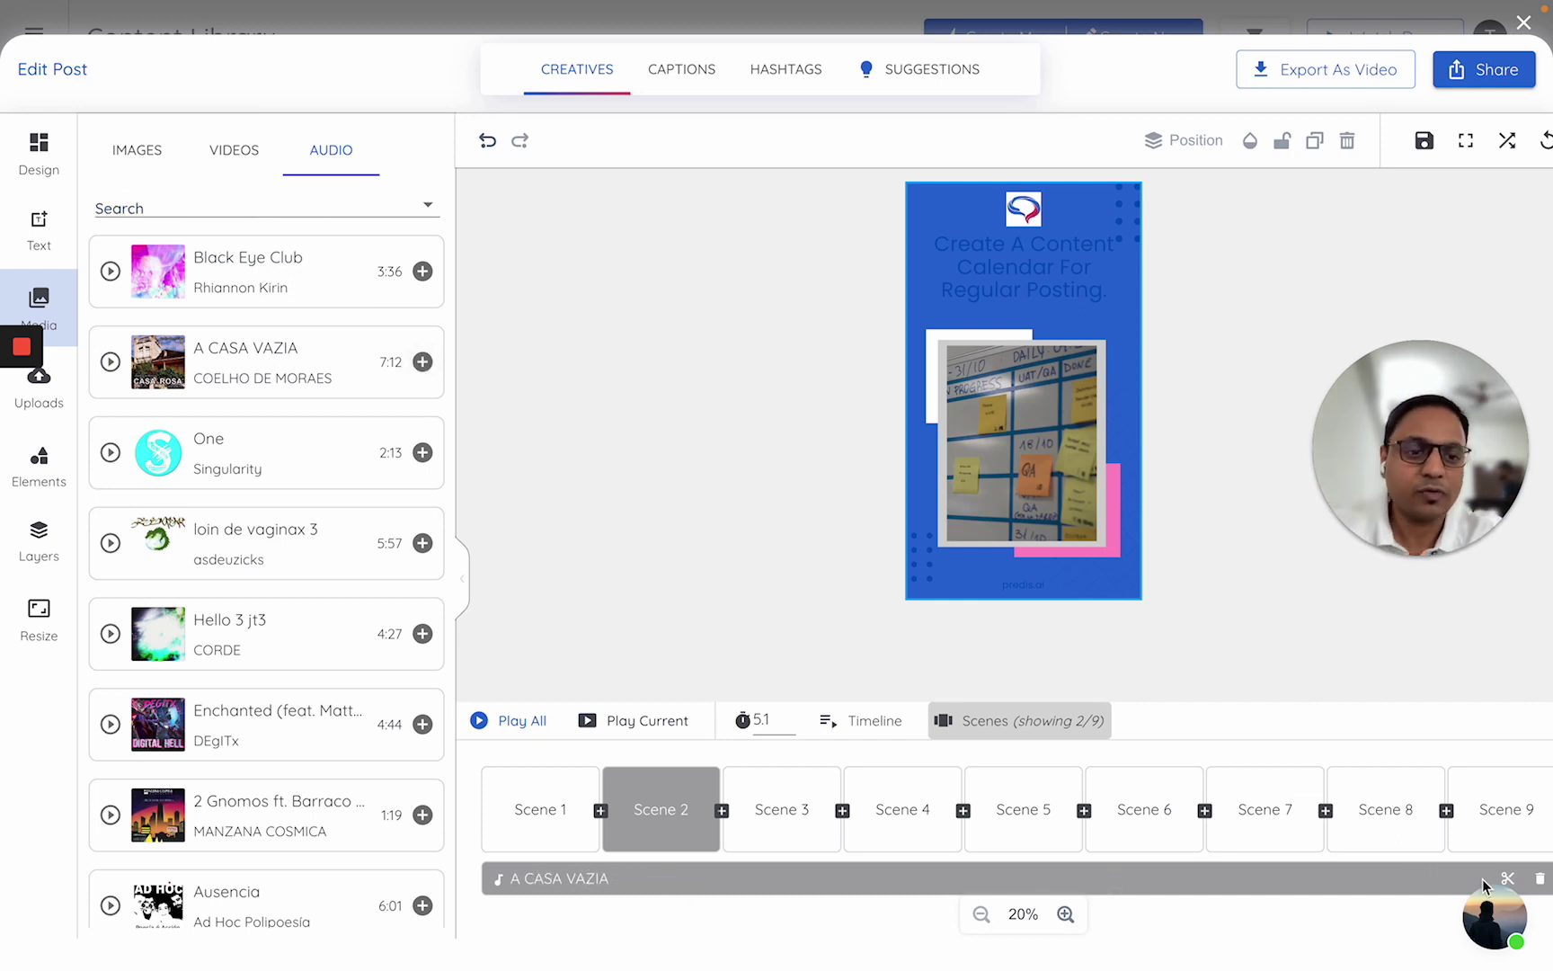
Preview the A CASA VAZIA track and trim it to start around 1:43.
{"action": "left_click", "coordinate": [1509, 883]}
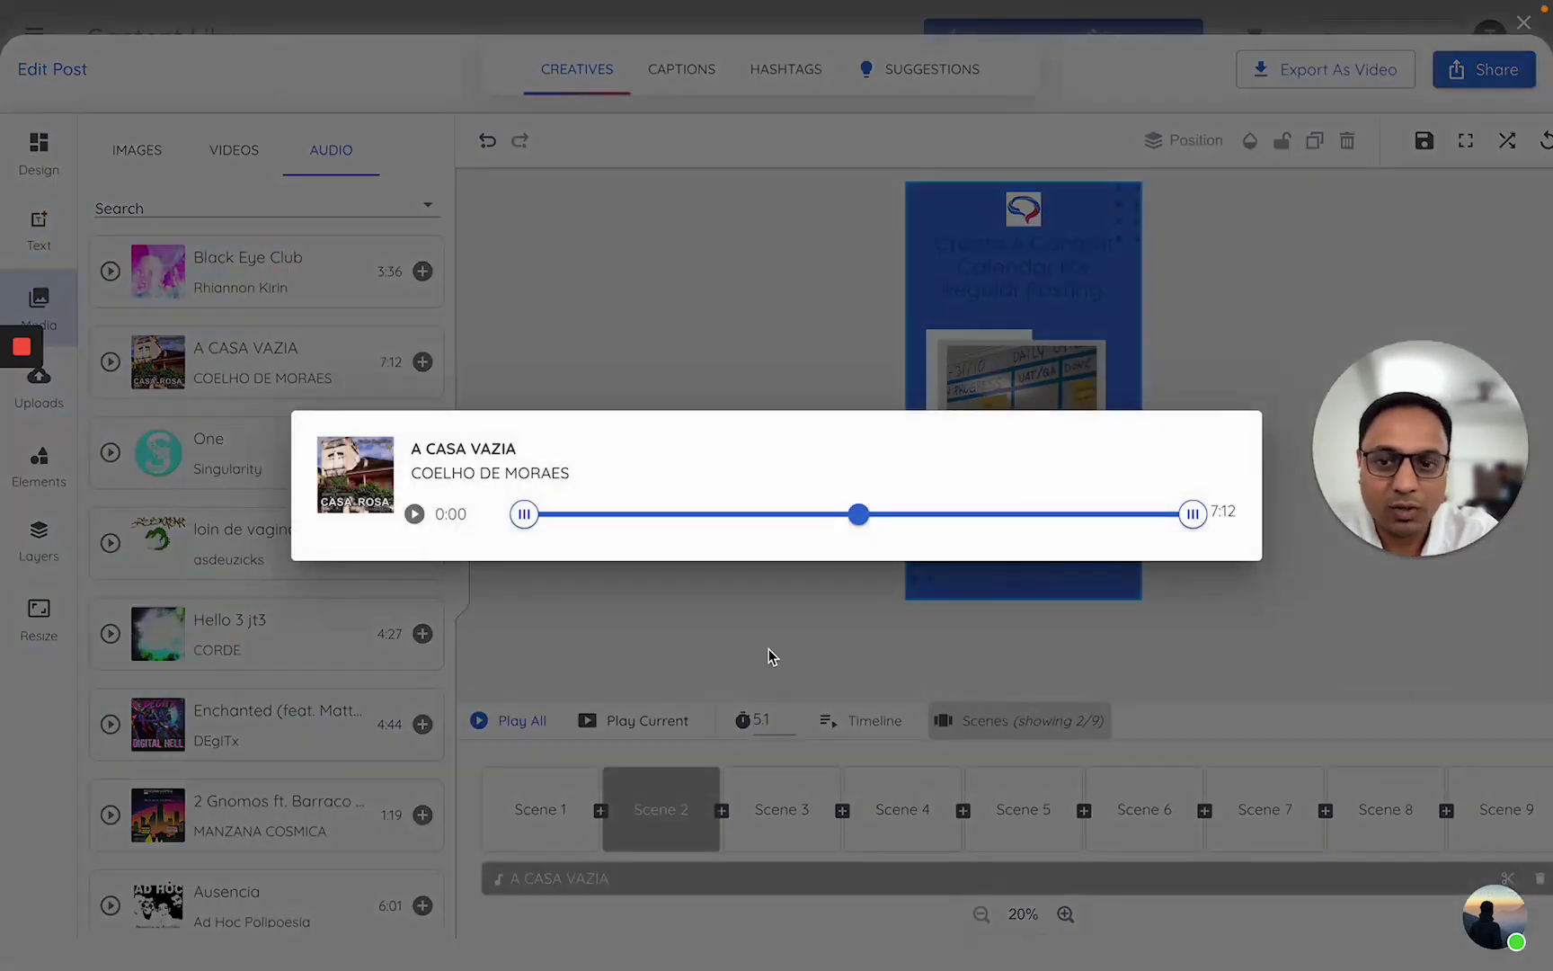
{"action": "left_click", "coordinate": [413, 514]}
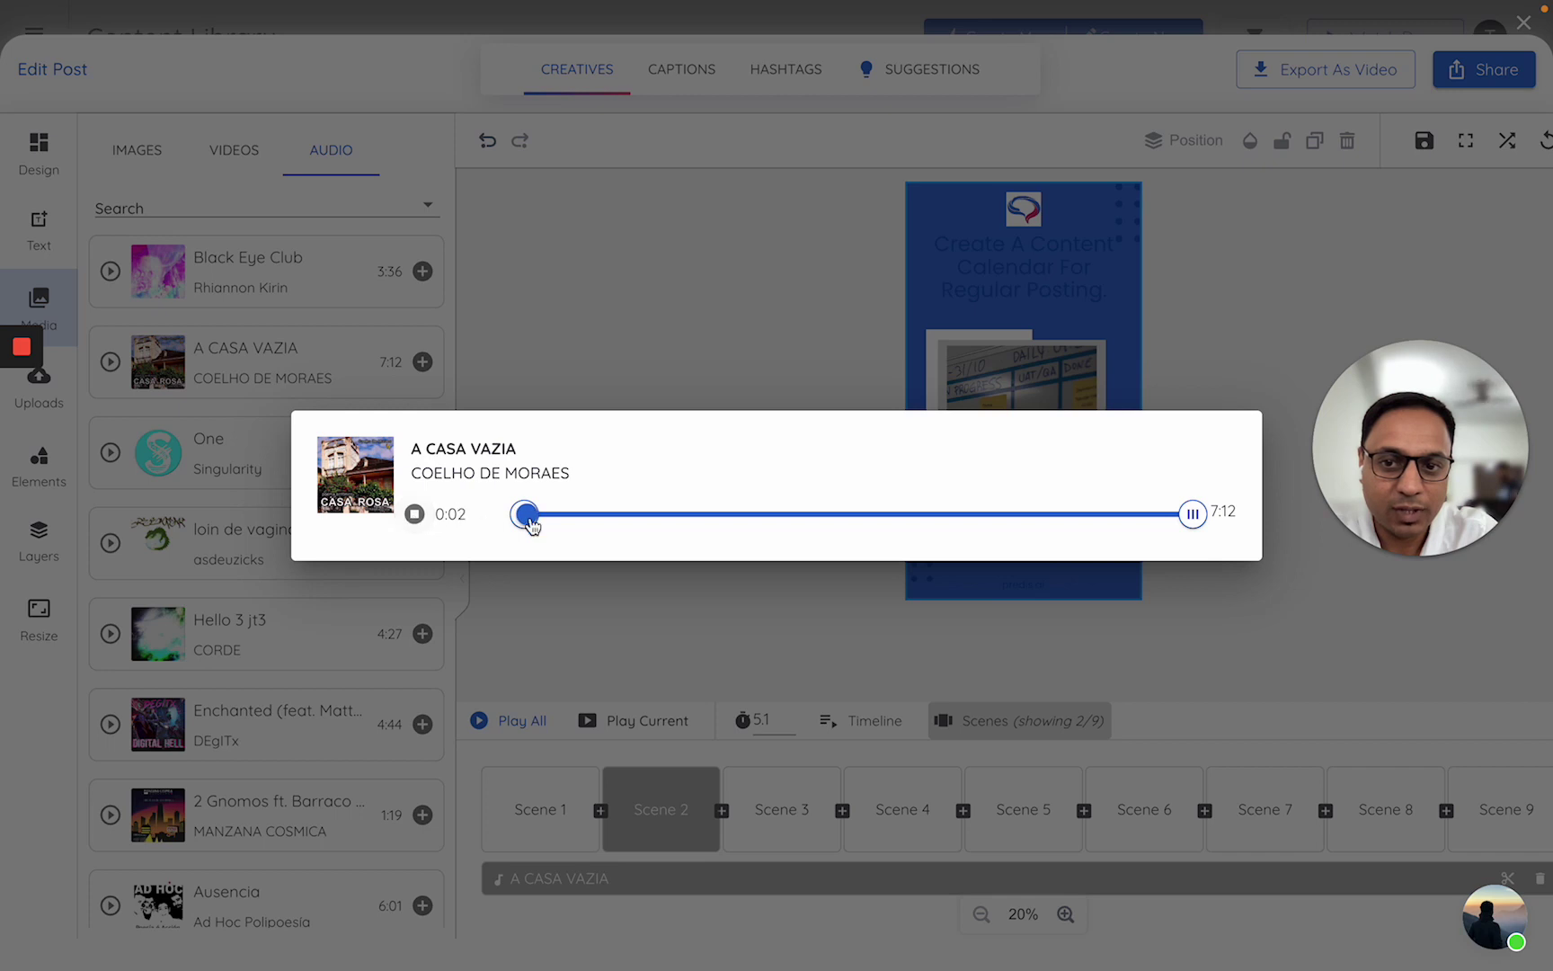
{"action": "left_click", "coordinate": [414, 515]}
{"action": "left_click_drag", "start_coordinate": [526, 514], "coordinate": [753, 519]}
{"action": "left_click_drag", "start_coordinate": [526, 518], "coordinate": [719, 521]}
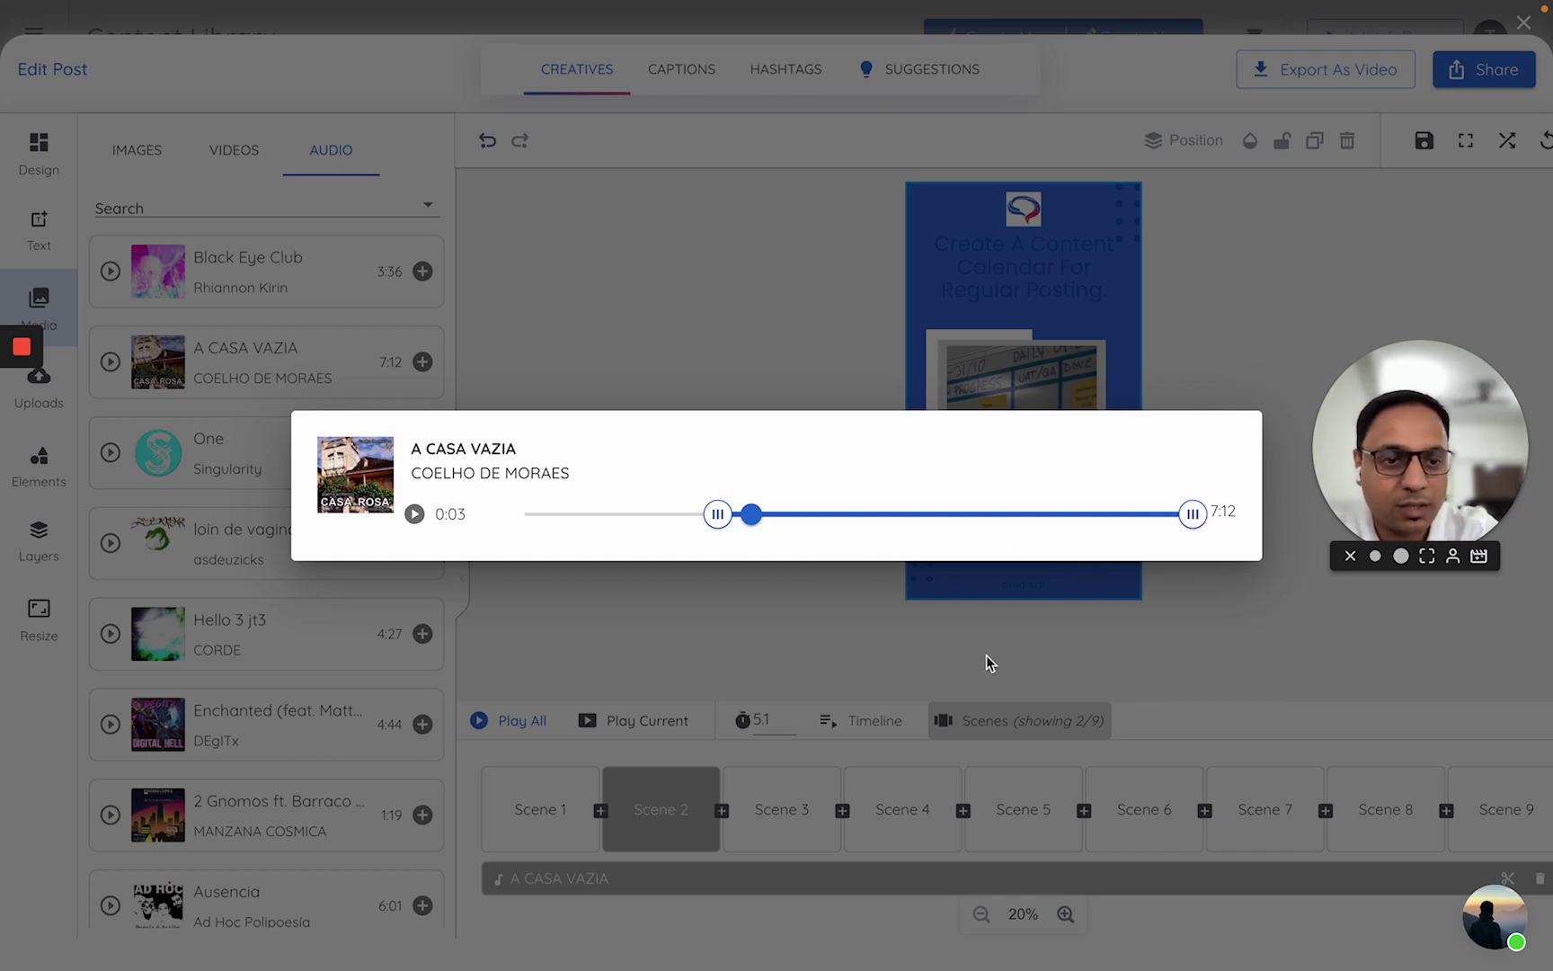
{"action": "left_click", "coordinate": [1178, 664]}
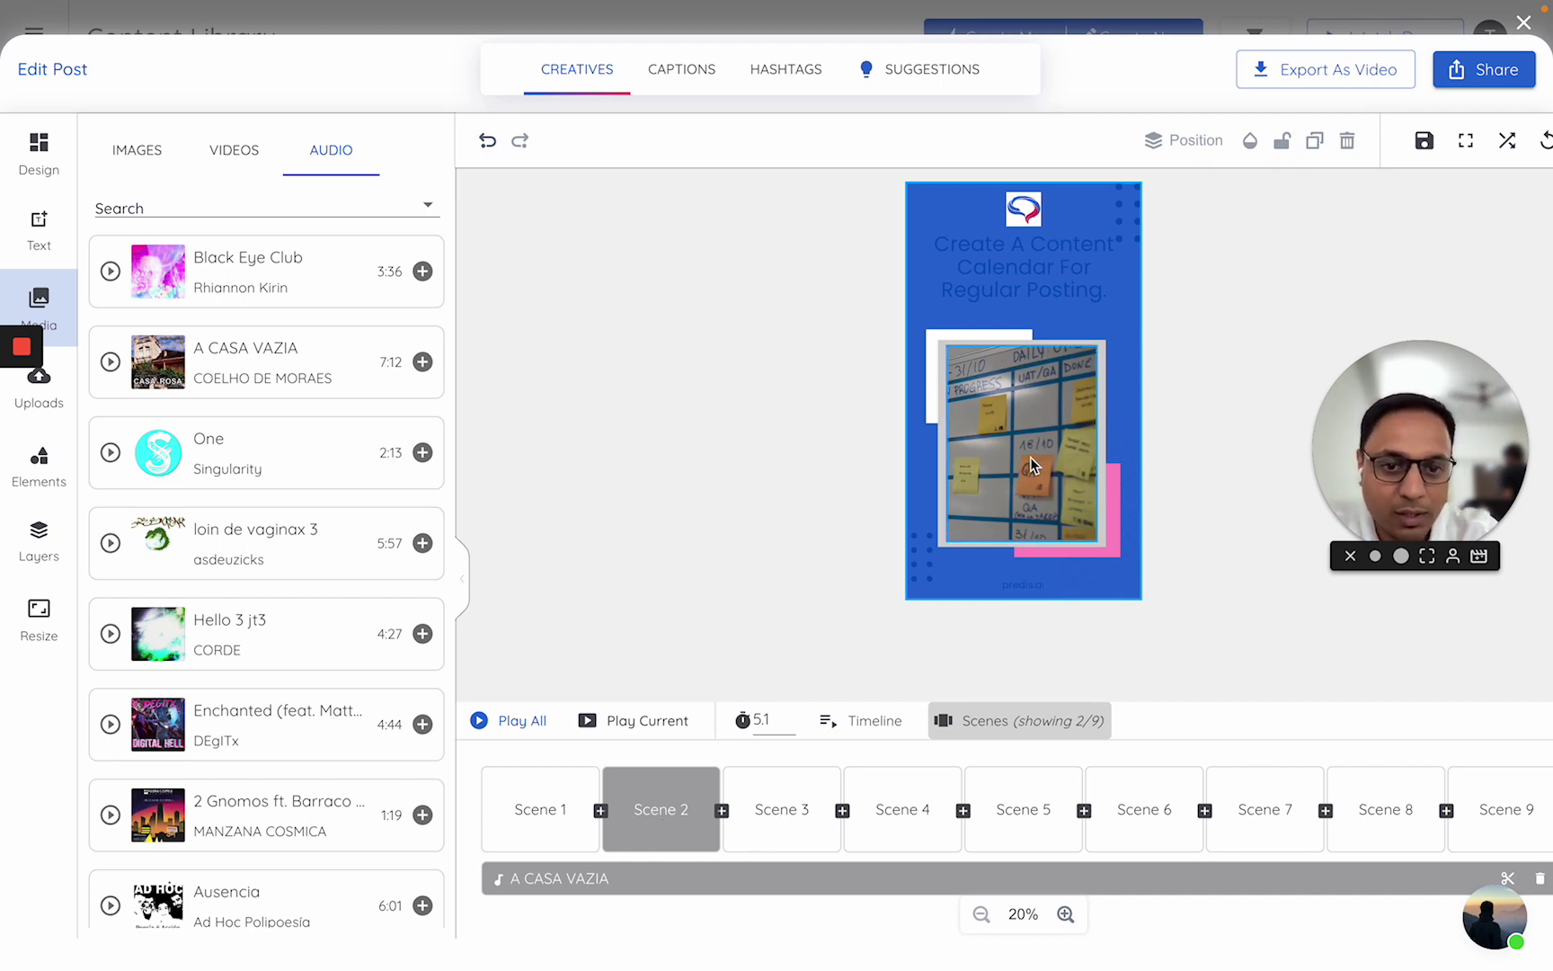
Delete the background music and unmute scene 2's whiteboard video clip.
{"action": "left_click", "coordinate": [1540, 880]}
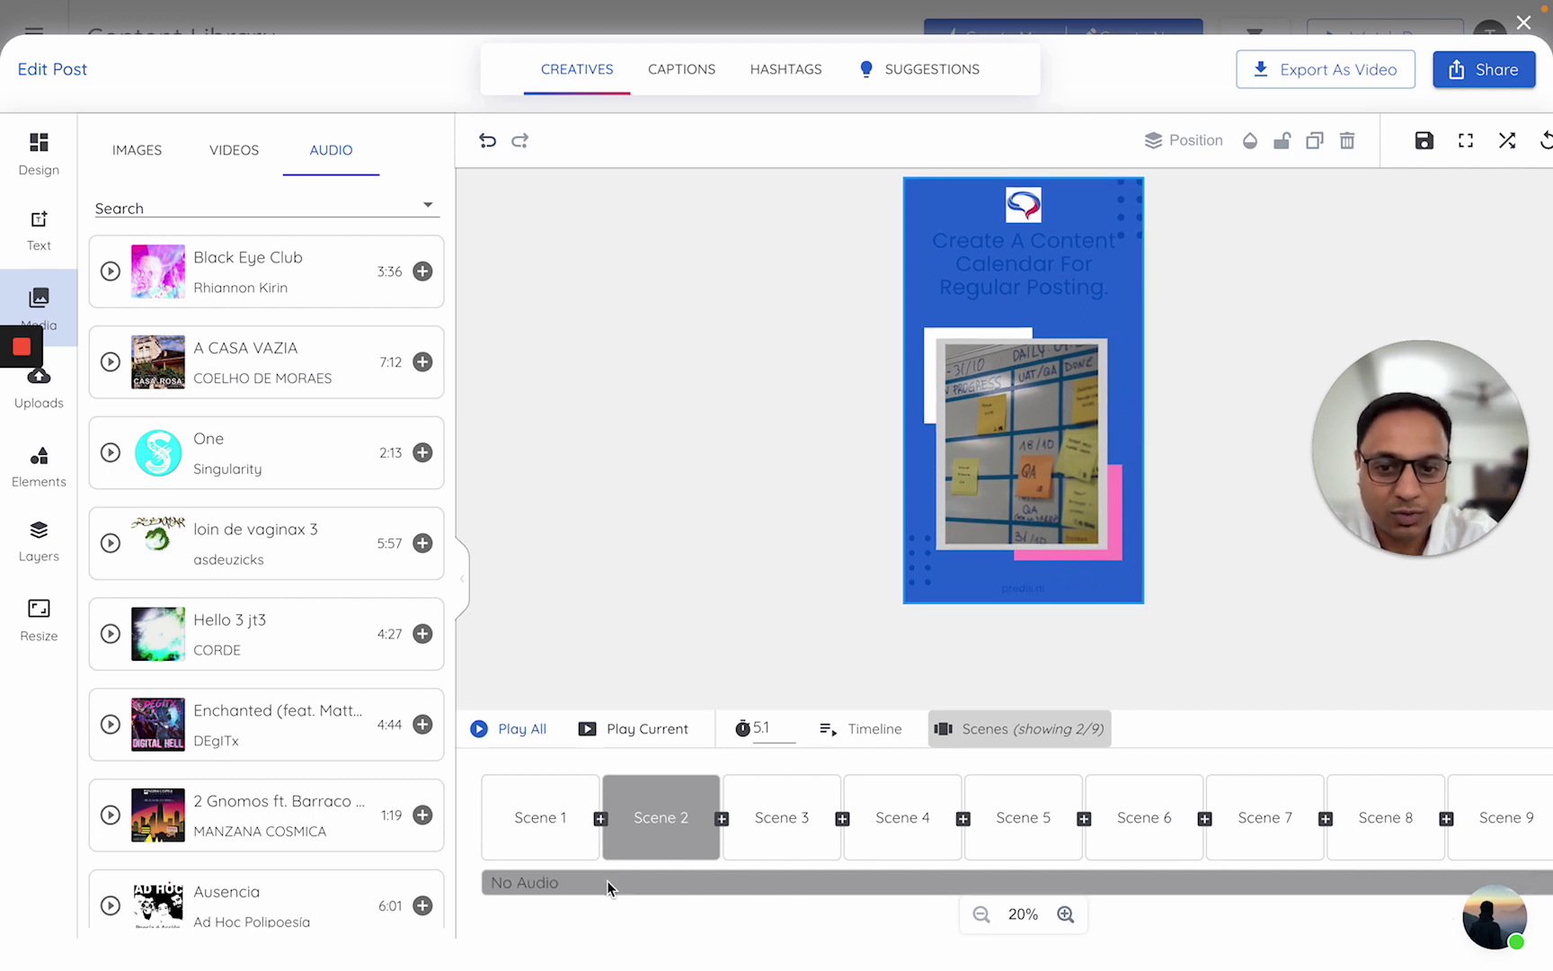
{"action": "left_click", "coordinate": [1025, 483]}
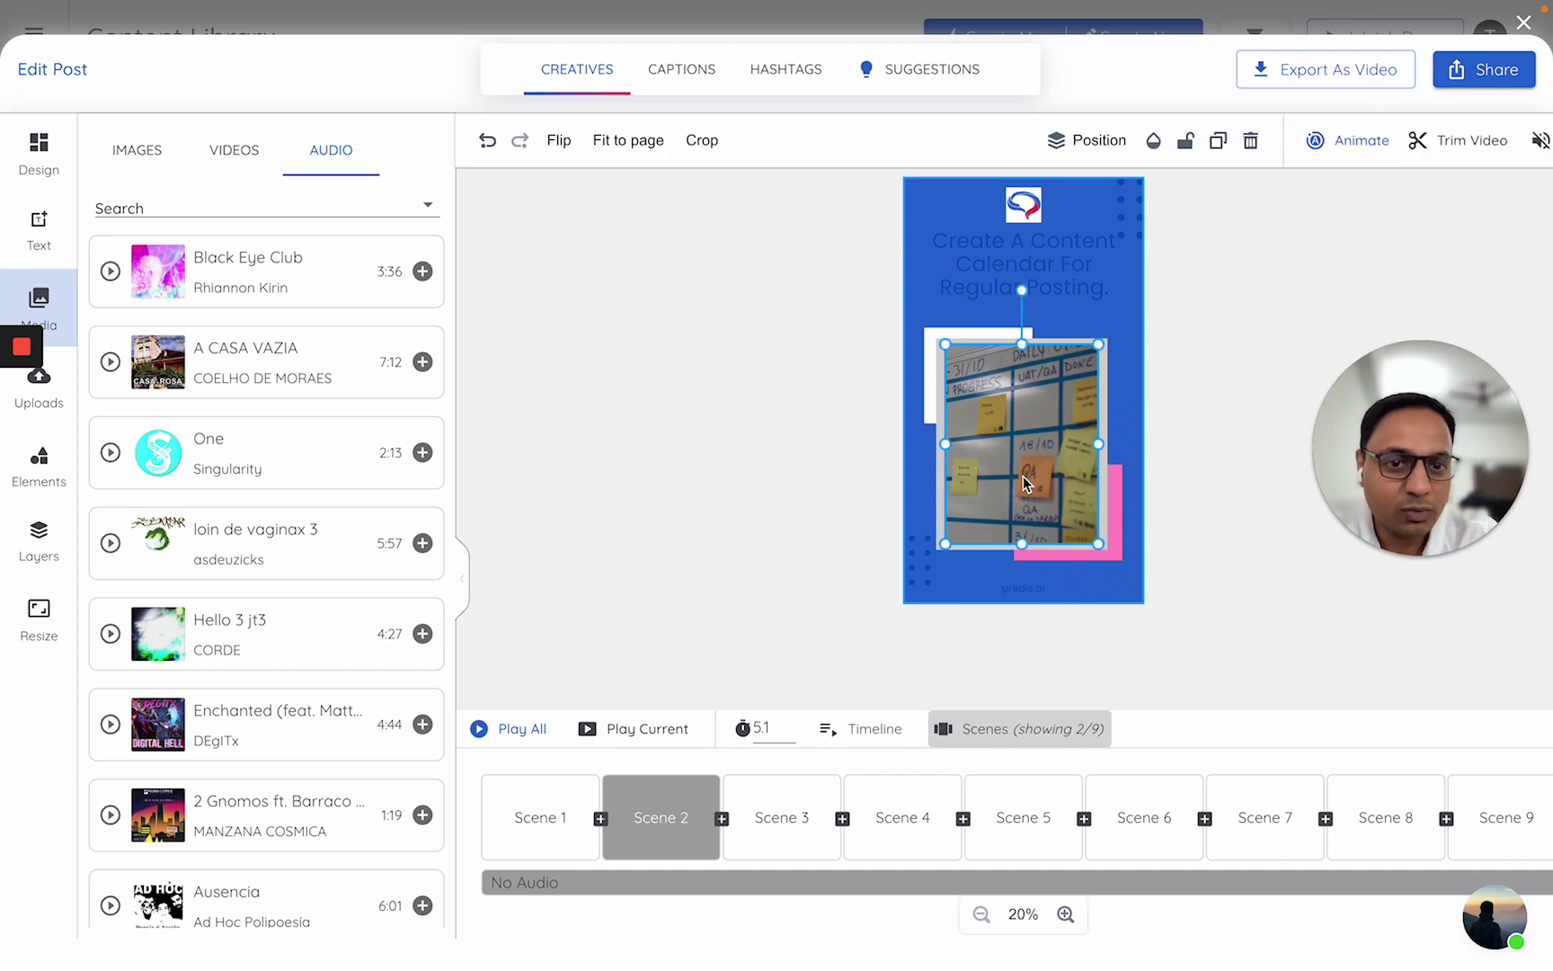
{"action": "left_click", "coordinate": [1538, 145]}
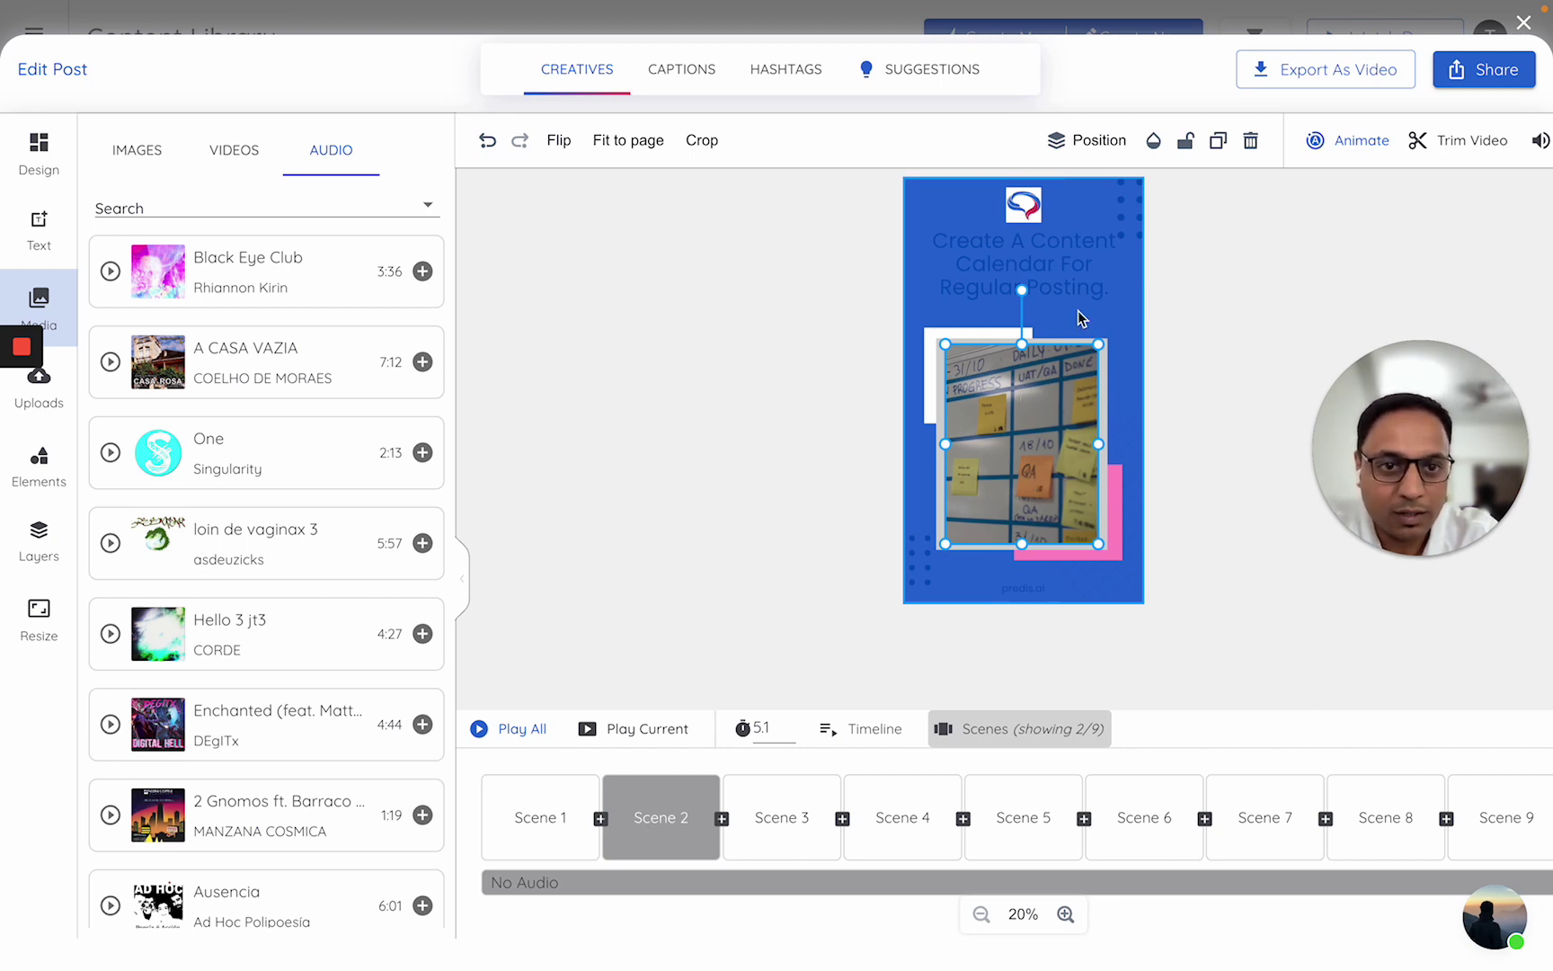
{"action": "left_click", "coordinate": [1233, 374]}
{"action": "left_click_drag", "start_coordinate": [1391, 442], "coordinate": [103, 740]}
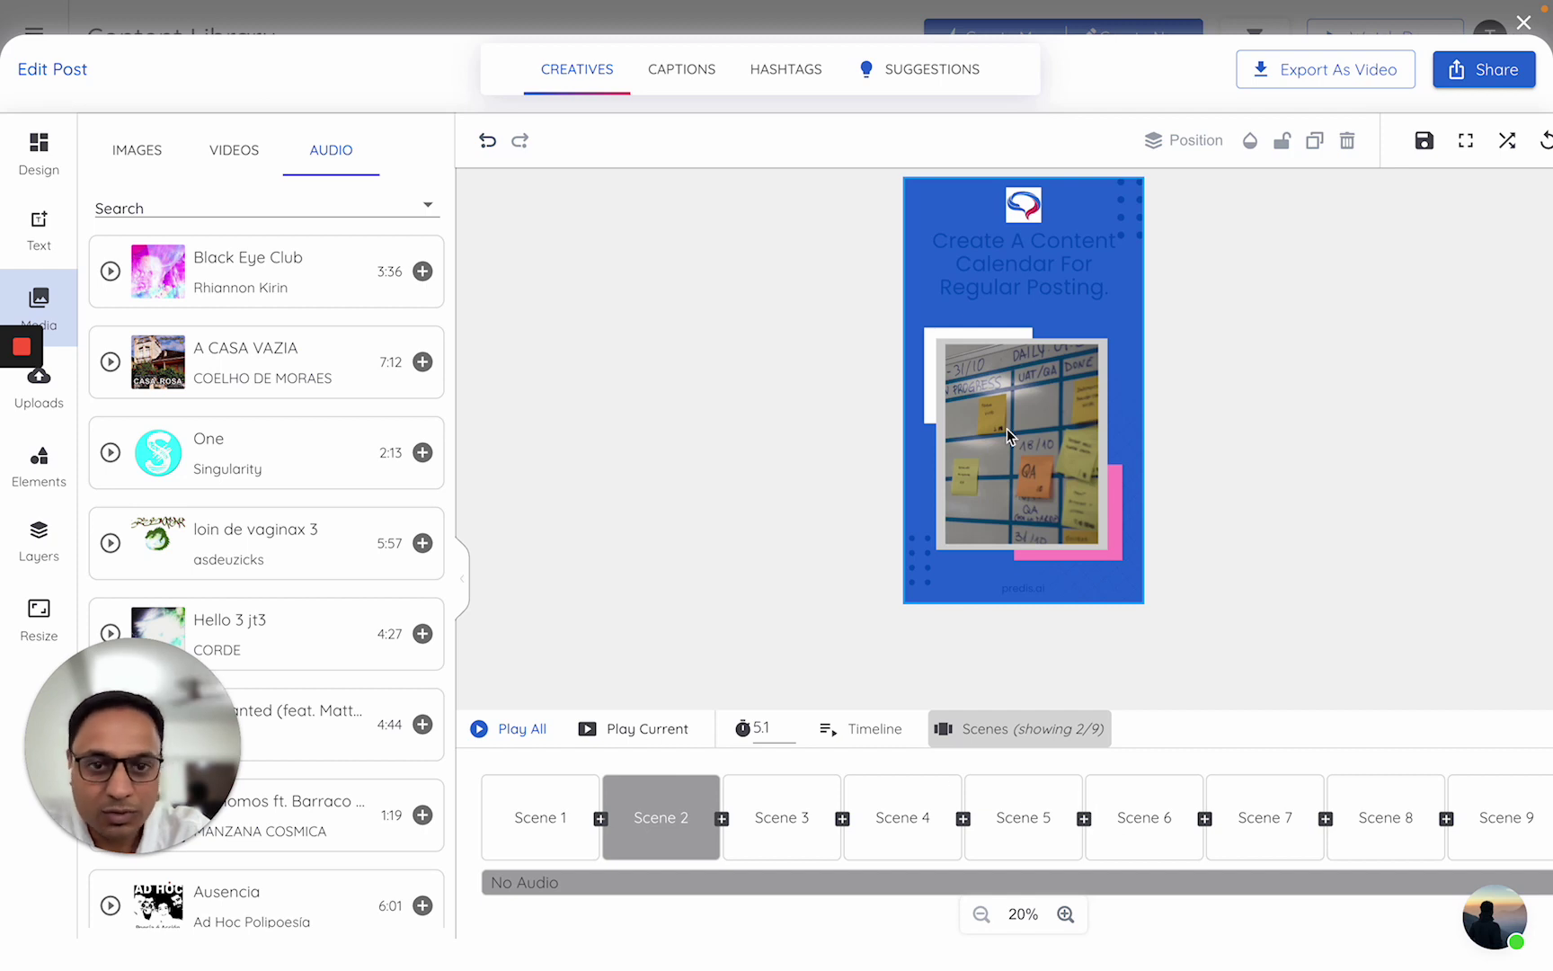
Show the element timeline for scene 2.
{"action": "left_click", "coordinate": [869, 733]}
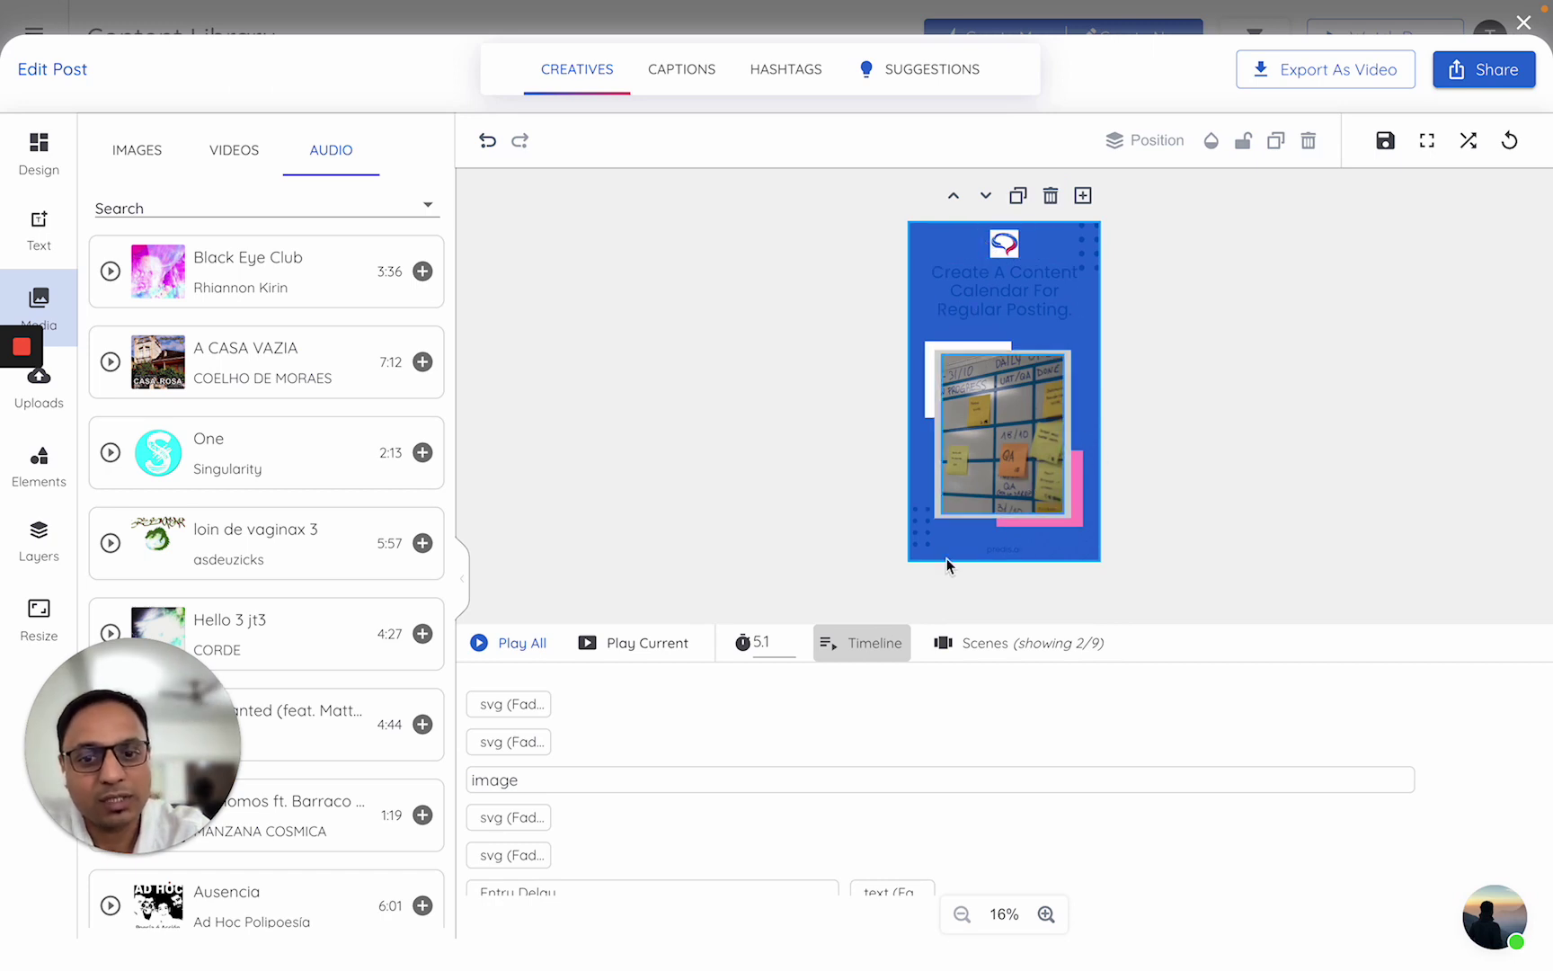
{"action": "scroll", "coordinate": [671, 747], "scroll_direction": "down", "scroll_amount": 1}
{"action": "scroll", "coordinate": [672, 742], "scroll_direction": "down", "scroll_amount": 5}
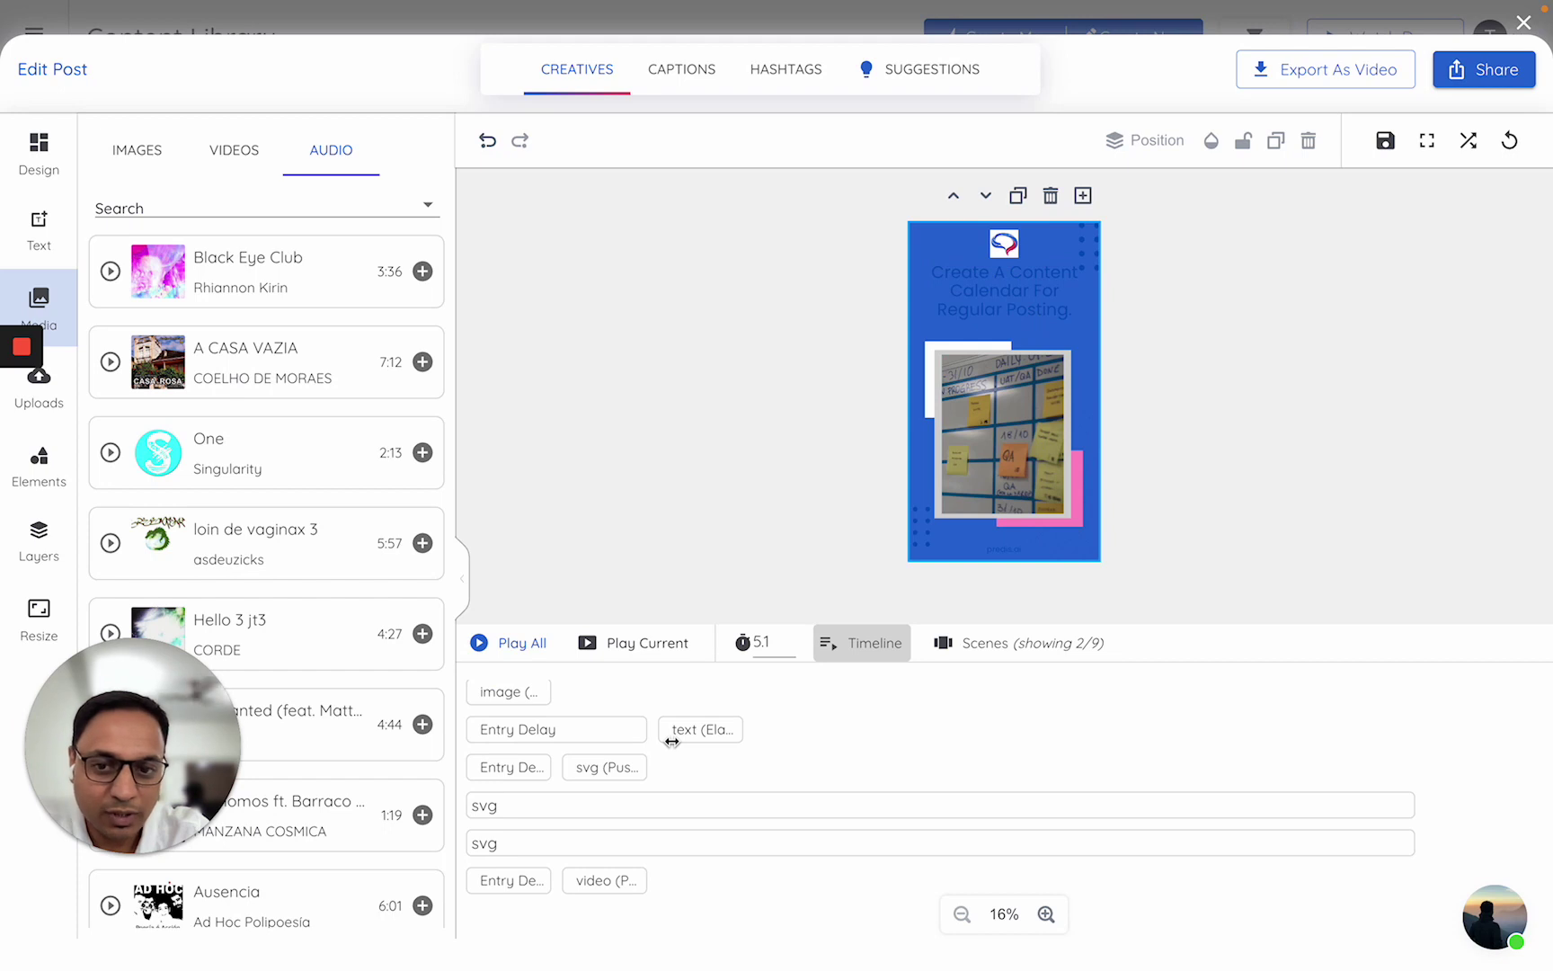
{"action": "scroll", "coordinate": [706, 698], "scroll_direction": "up", "scroll_amount": 3}
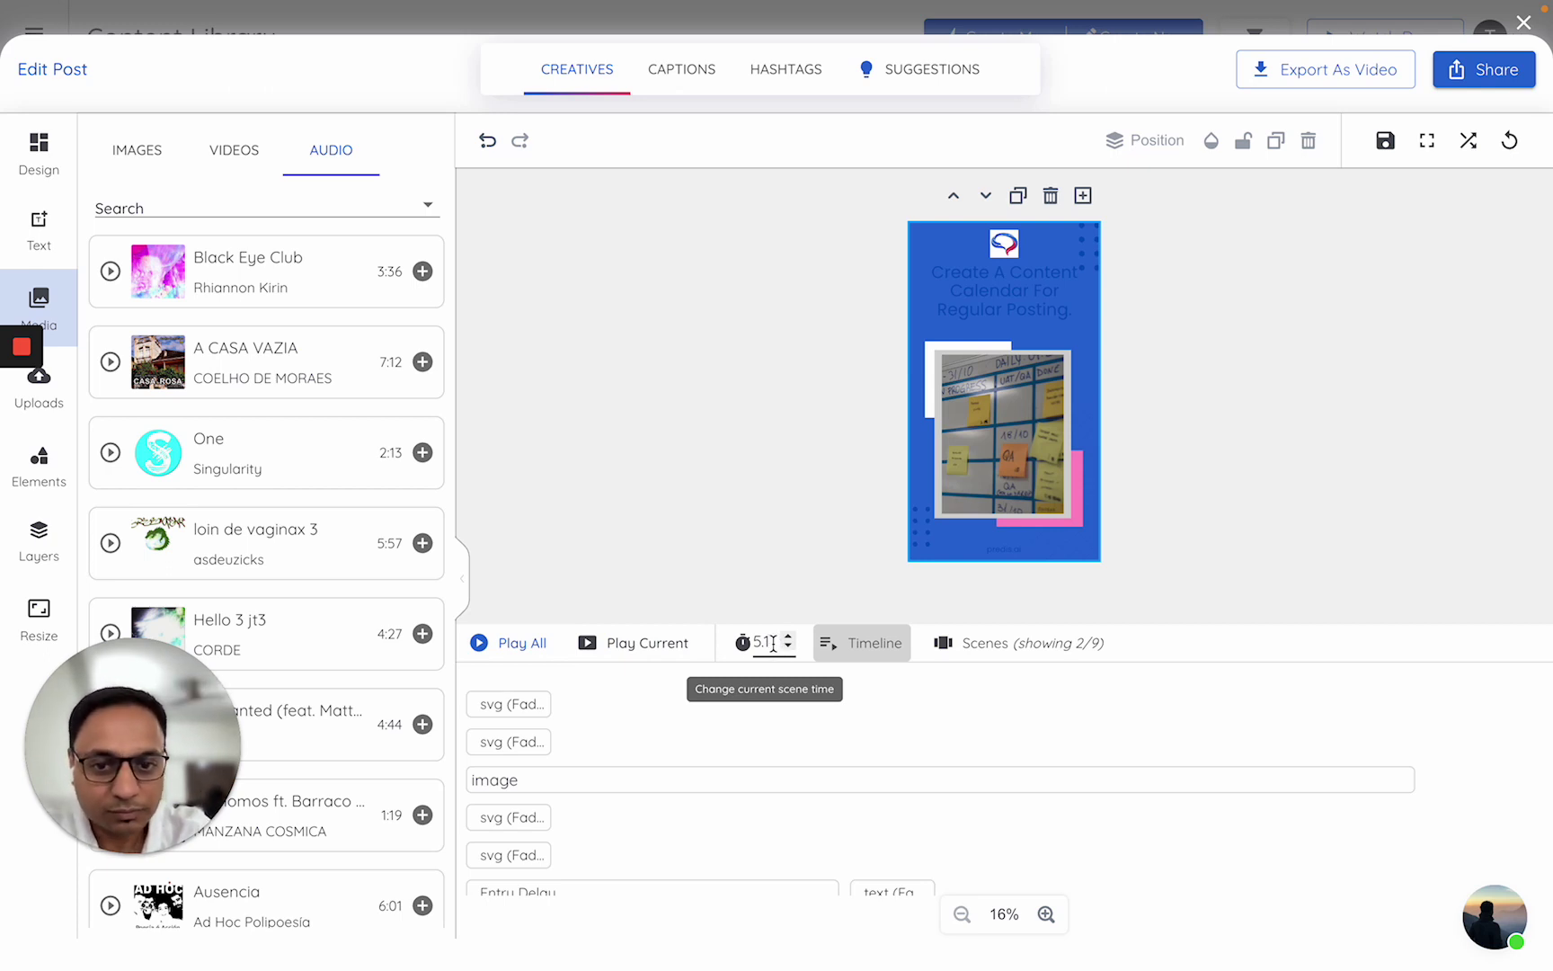
Preview scene 2, then select the board video on the canvas.
{"action": "left_click", "coordinate": [655, 647]}
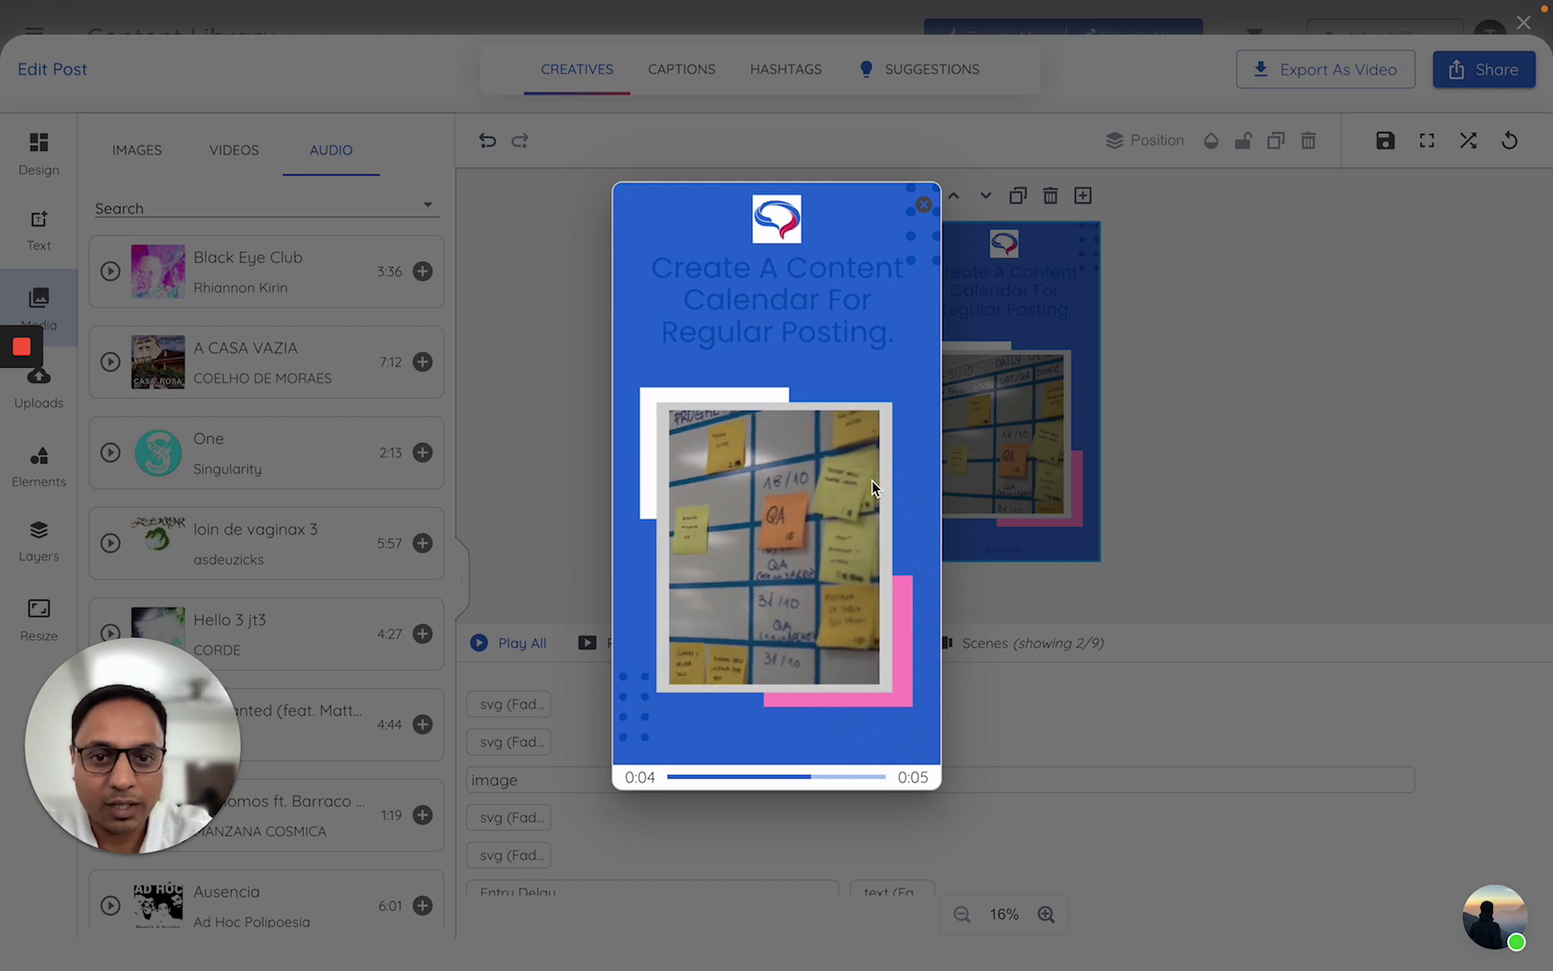
{"action": "left_click", "coordinate": [1239, 420]}
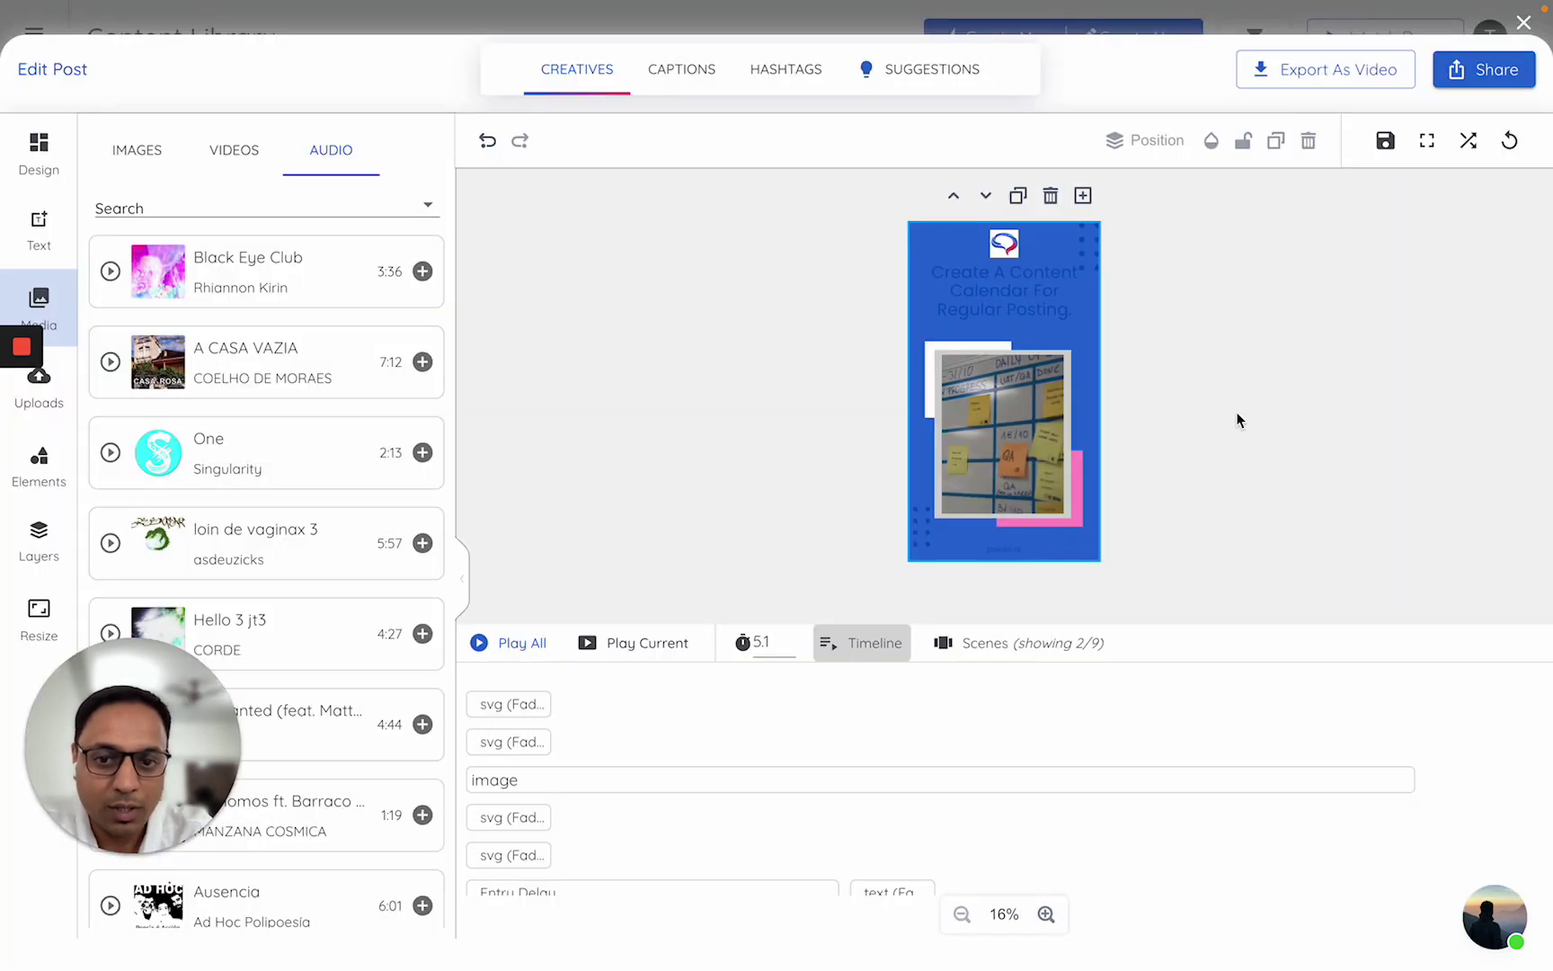
{"action": "left_click", "coordinate": [1005, 428]}
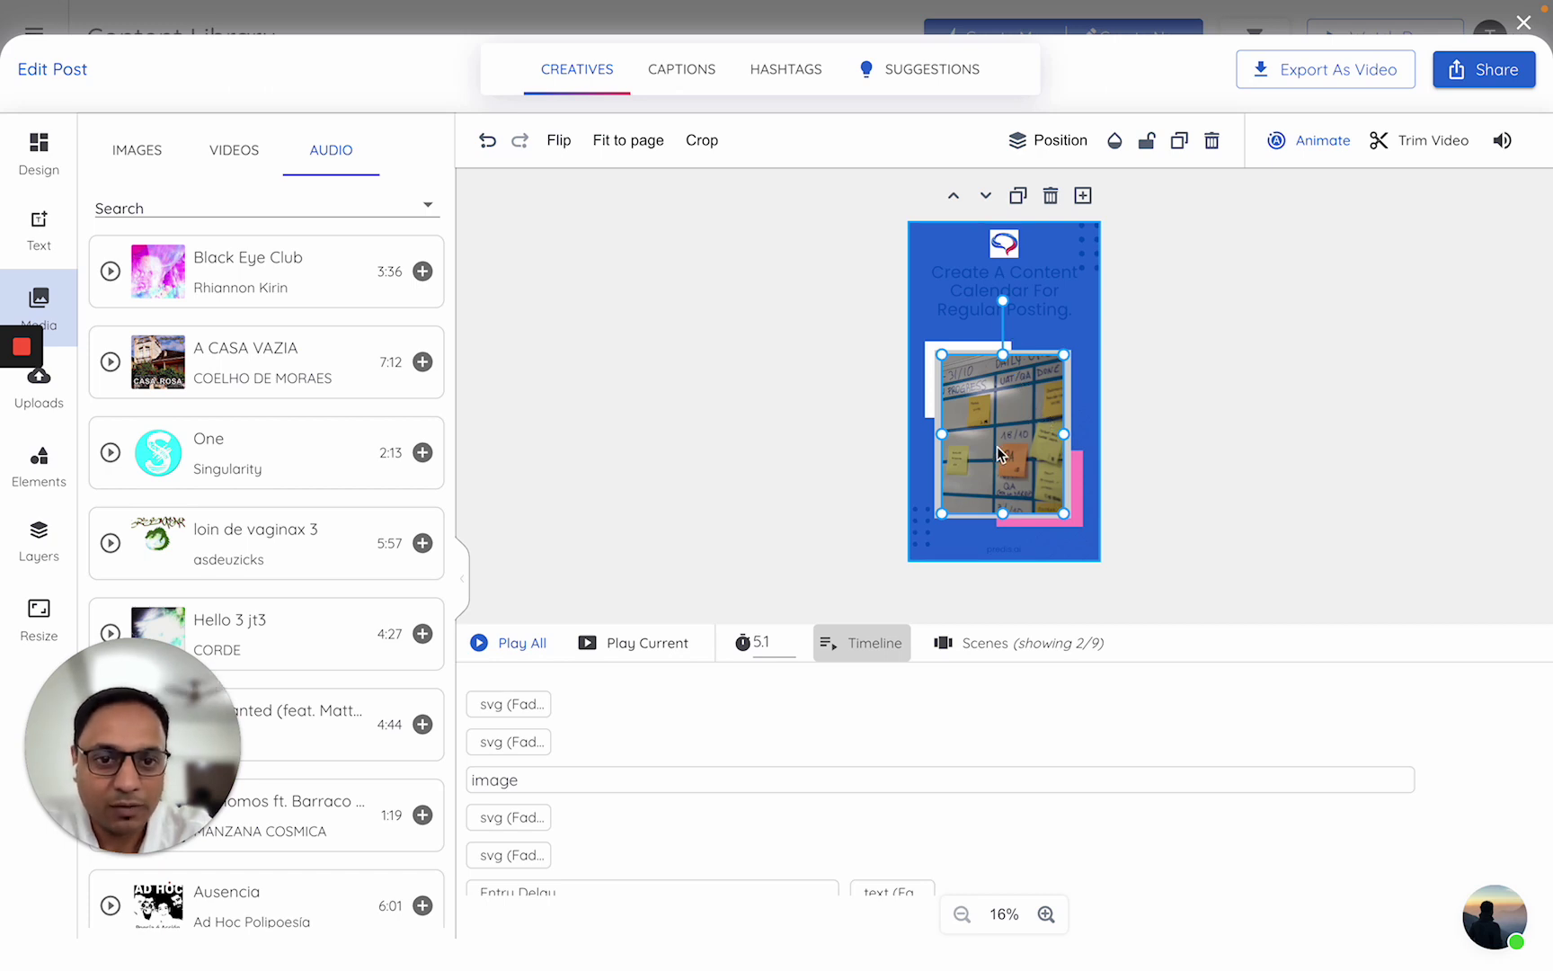
Trim the board video to roughly its 0:03–0:06 section.
{"action": "left_click", "coordinate": [1404, 144]}
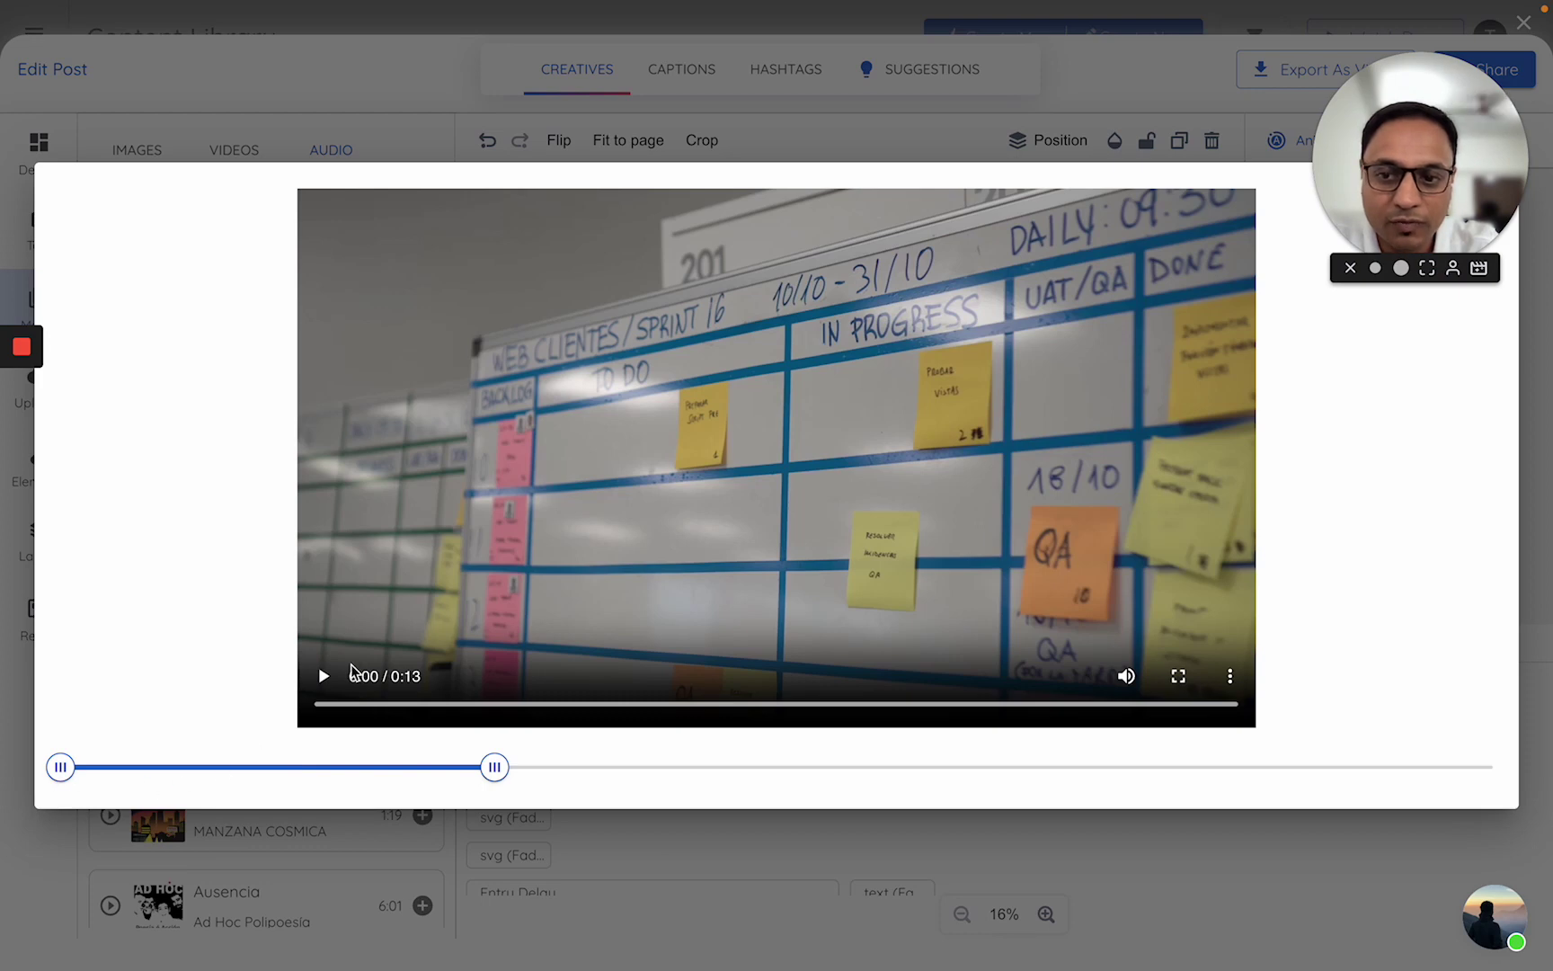
{"action": "left_click", "coordinate": [324, 677]}
{"action": "left_click", "coordinate": [326, 681]}
{"action": "left_click_drag", "start_coordinate": [358, 706], "coordinate": [522, 701]}
{"action": "left_click_drag", "start_coordinate": [56, 769], "coordinate": [377, 772]}
{"action": "left_click_drag", "start_coordinate": [506, 773], "coordinate": [851, 773]}
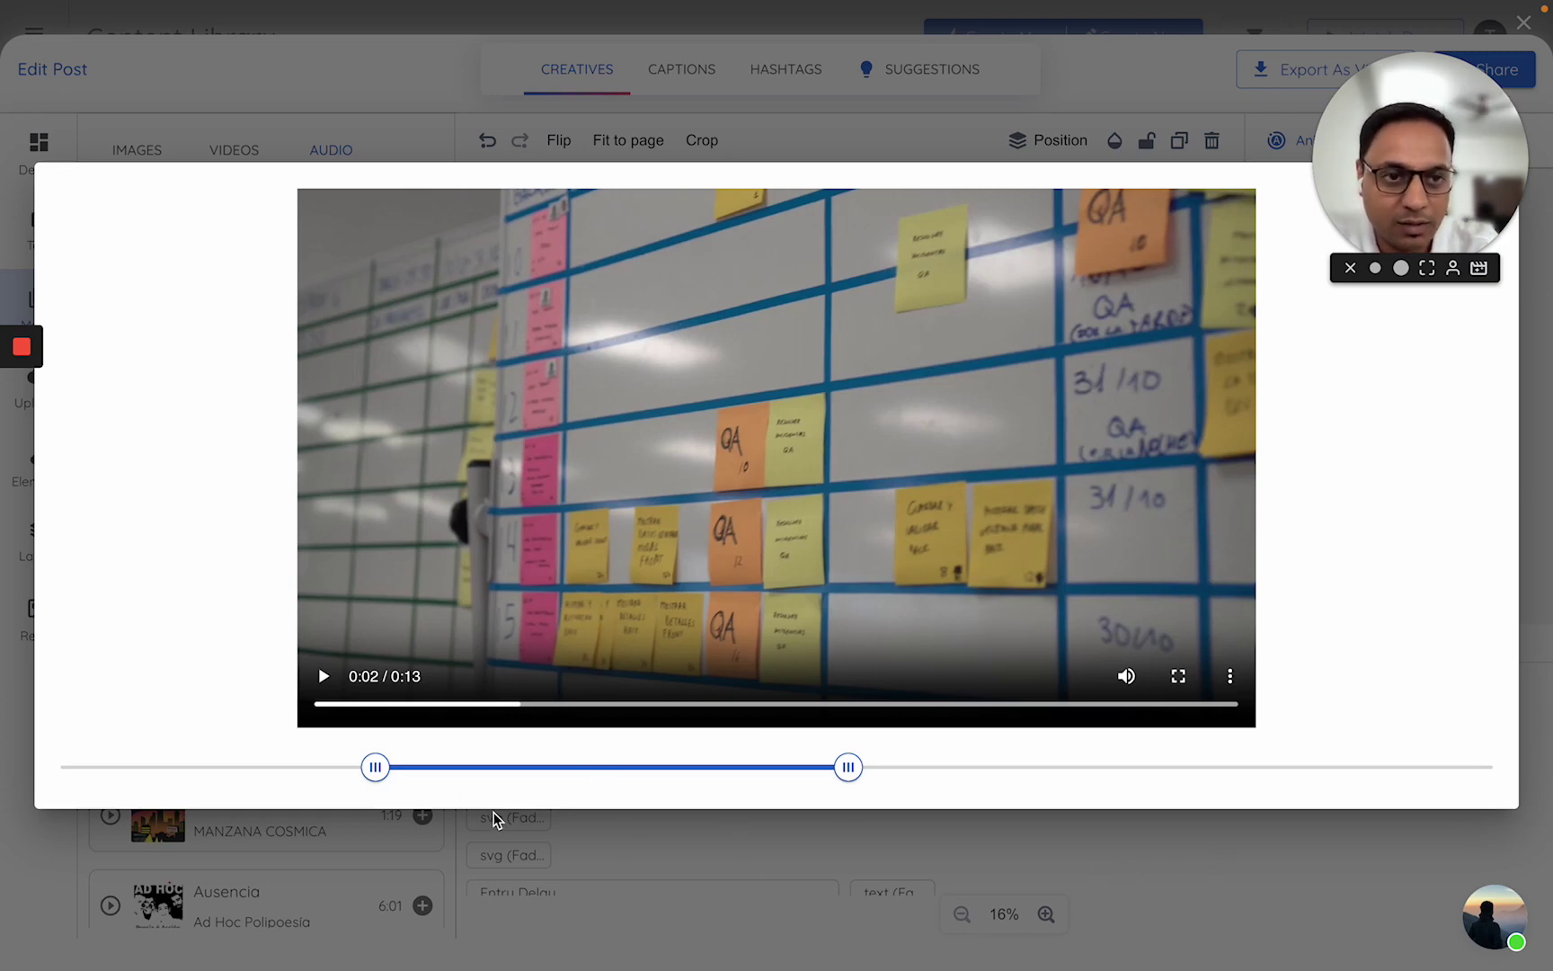
{"action": "left_click", "coordinate": [992, 836]}
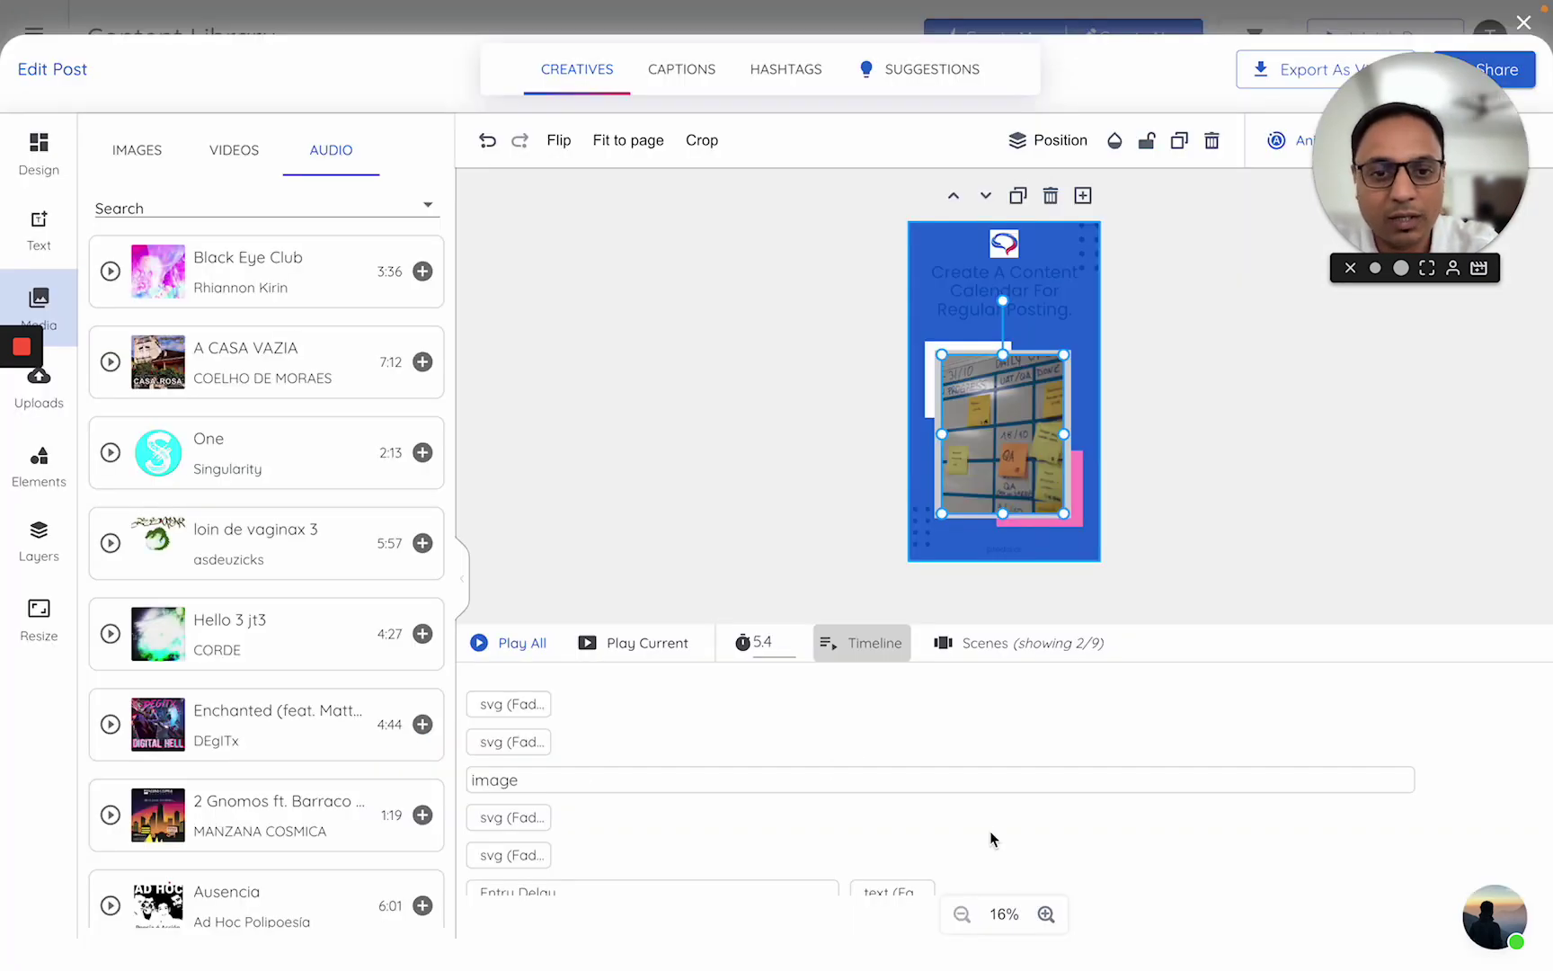
Reselect the board video and play scene 2 to check the trimmed clip.
{"action": "left_click", "coordinate": [1138, 519]}
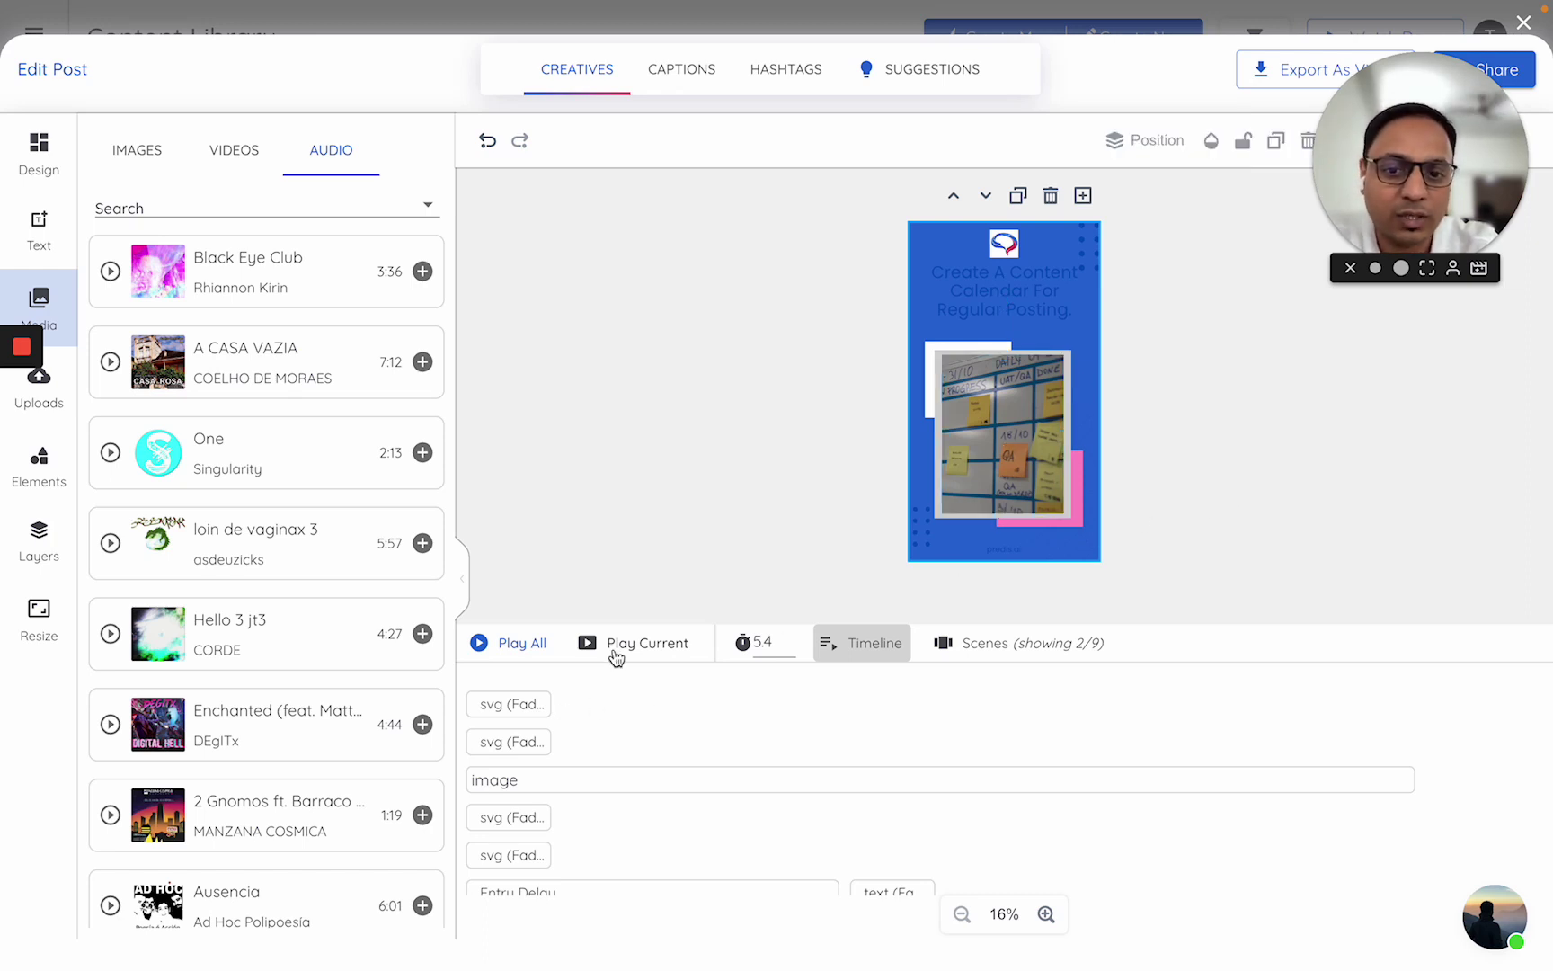
{"action": "left_click_drag", "start_coordinate": [1387, 125], "coordinate": [551, 297]}
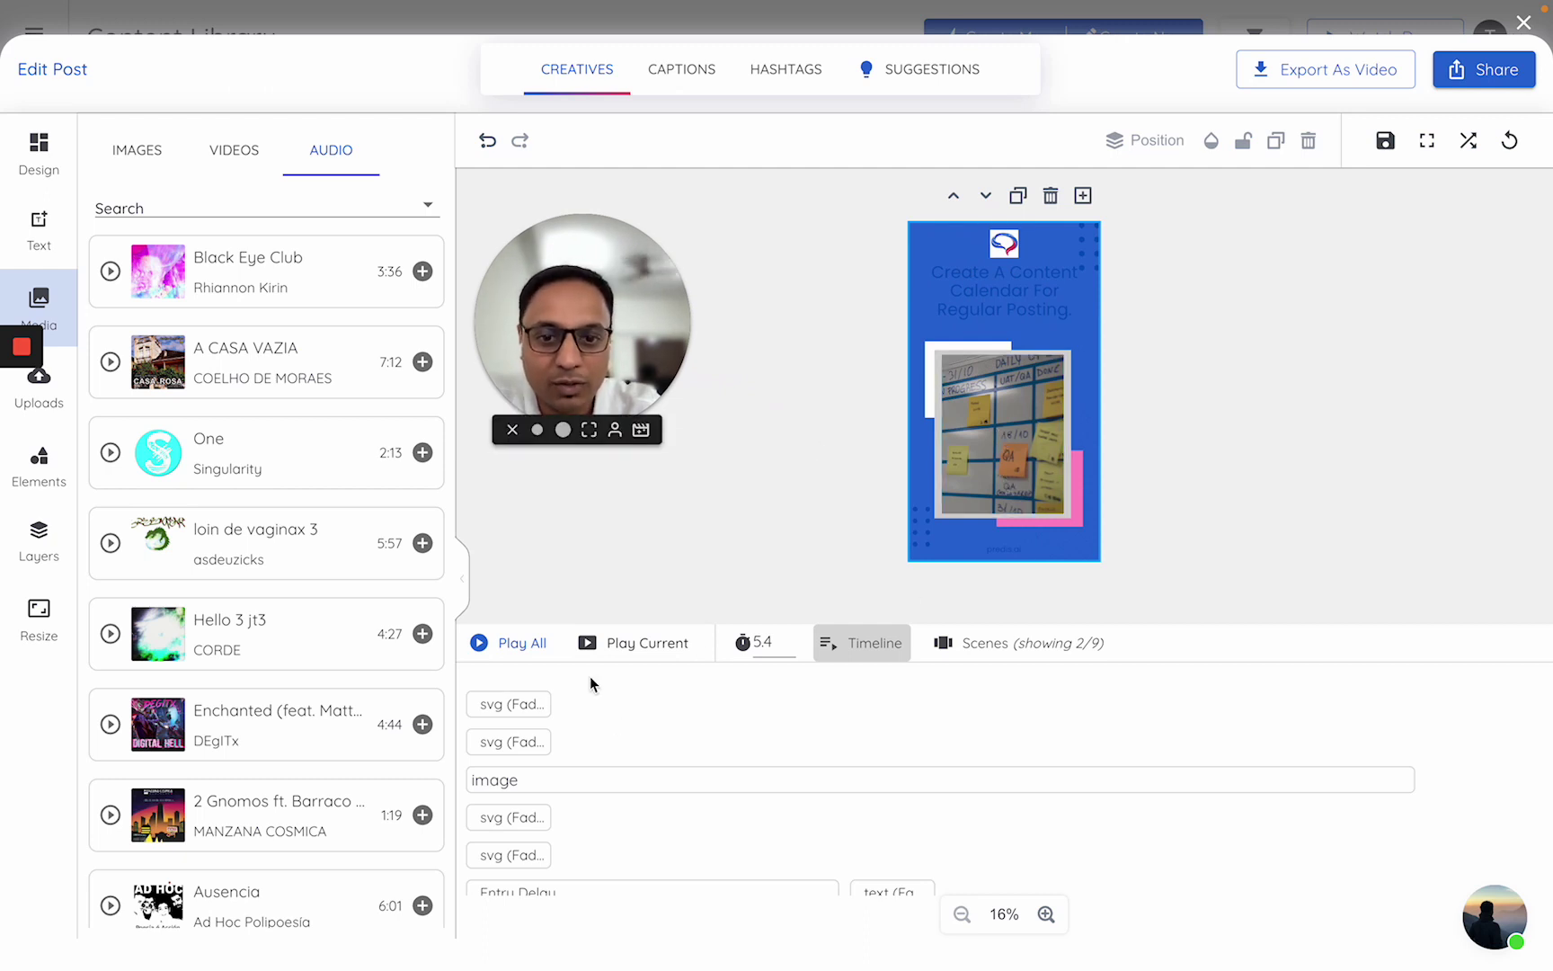
{"action": "left_click", "coordinate": [1015, 389]}
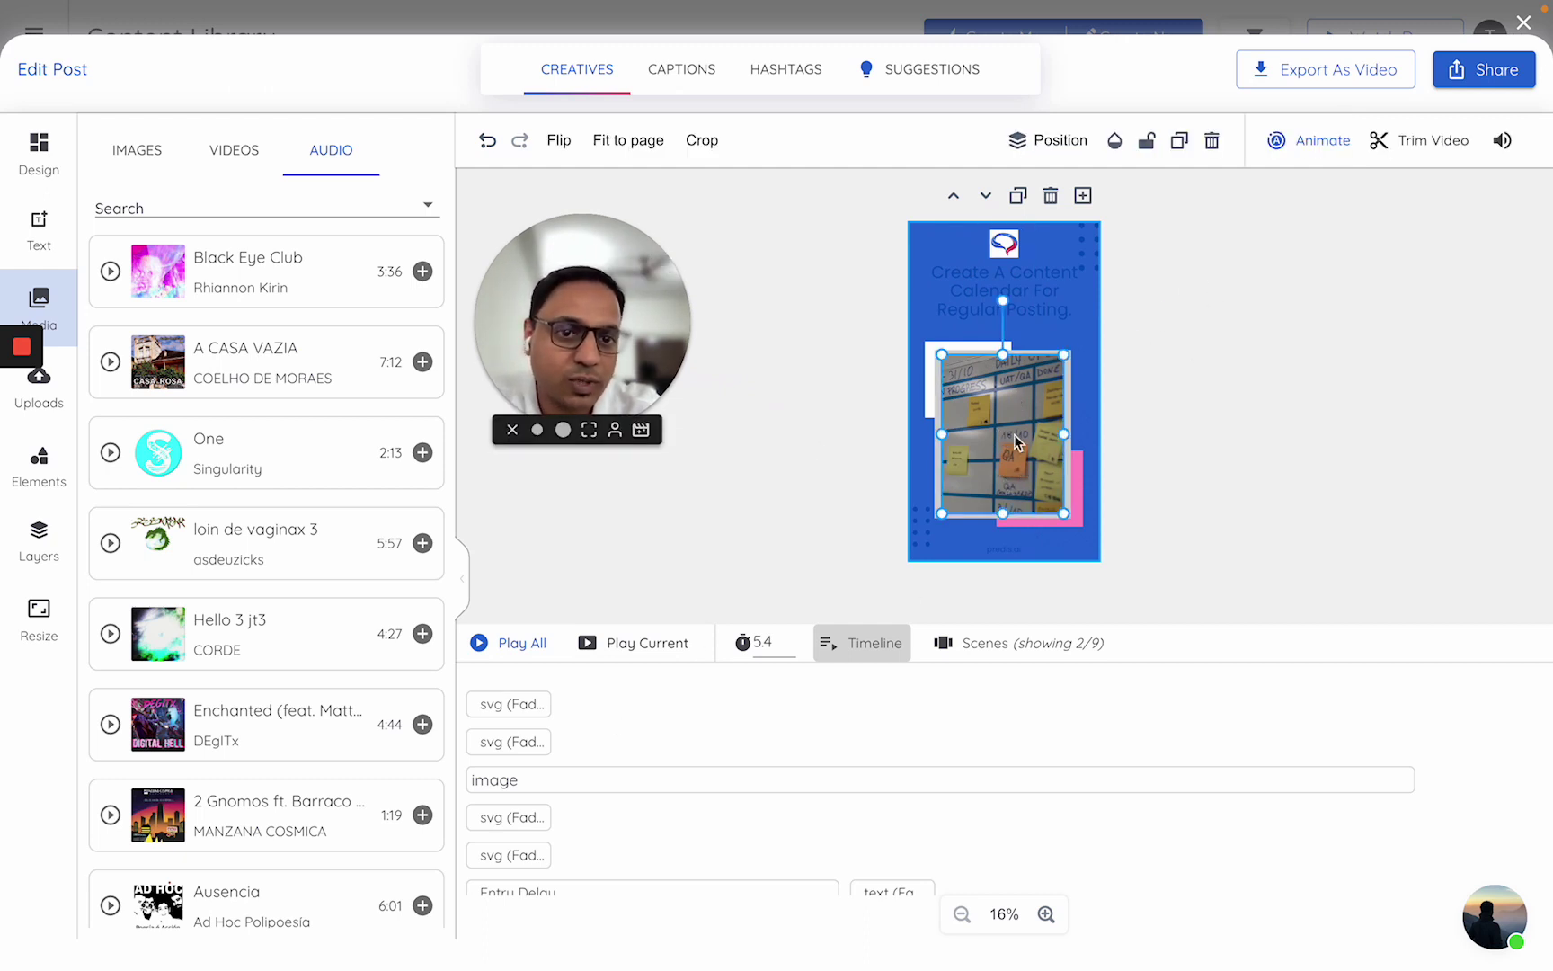
{"action": "left_click", "coordinate": [608, 651]}
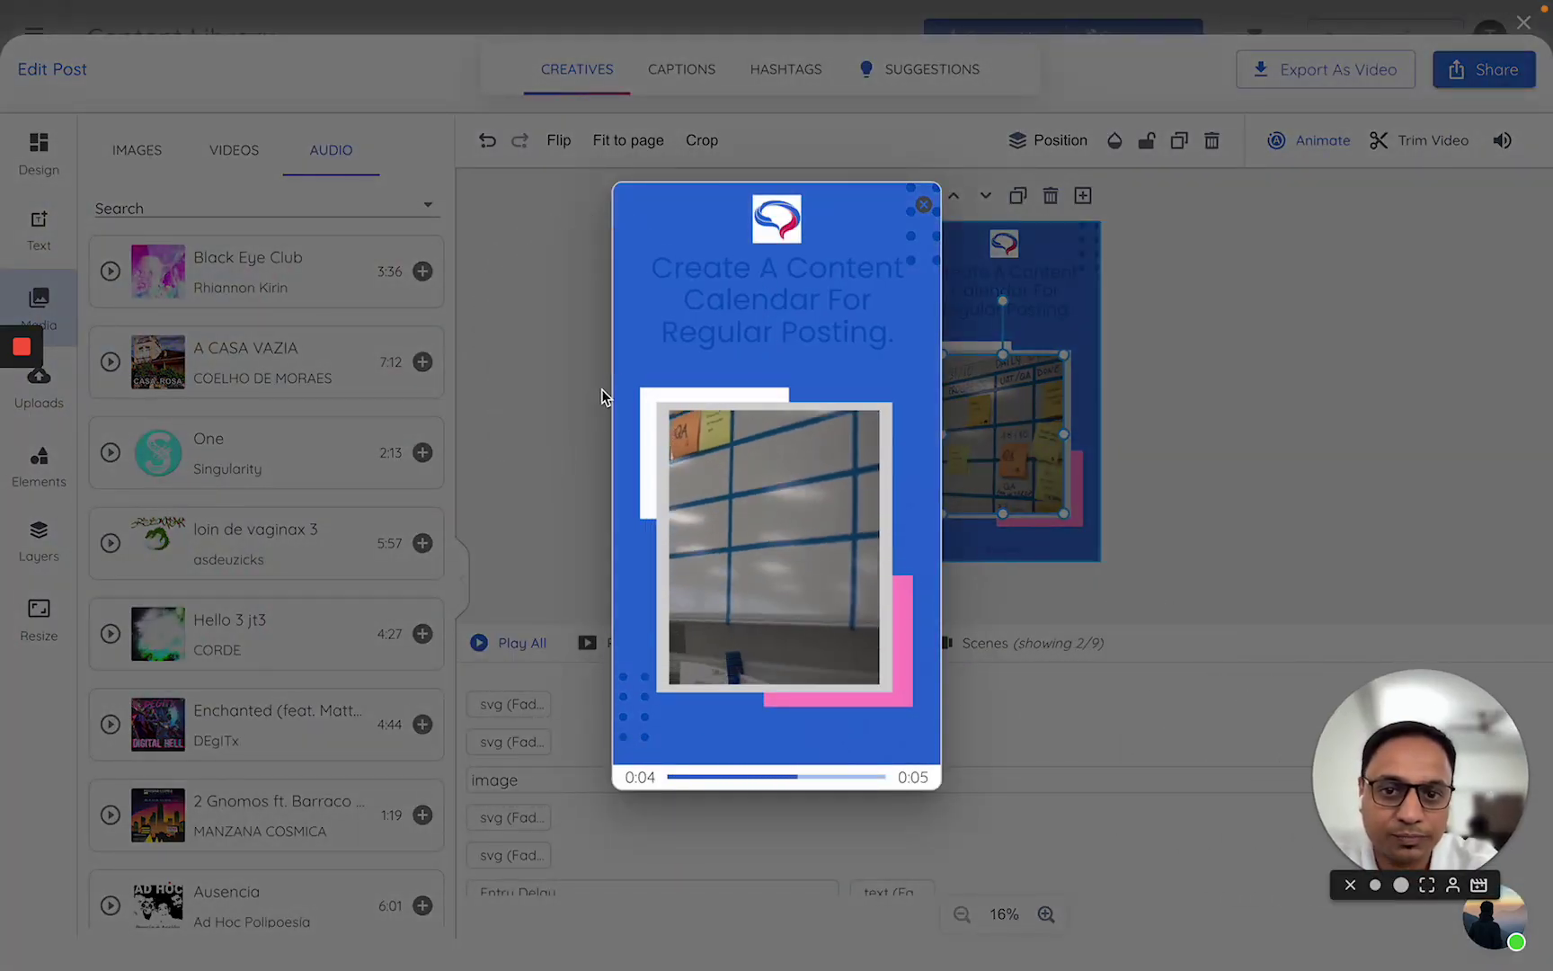
Select the content-calendar headline and bring up its Elastic entry animation settings.
{"action": "left_click", "coordinate": [1218, 315]}
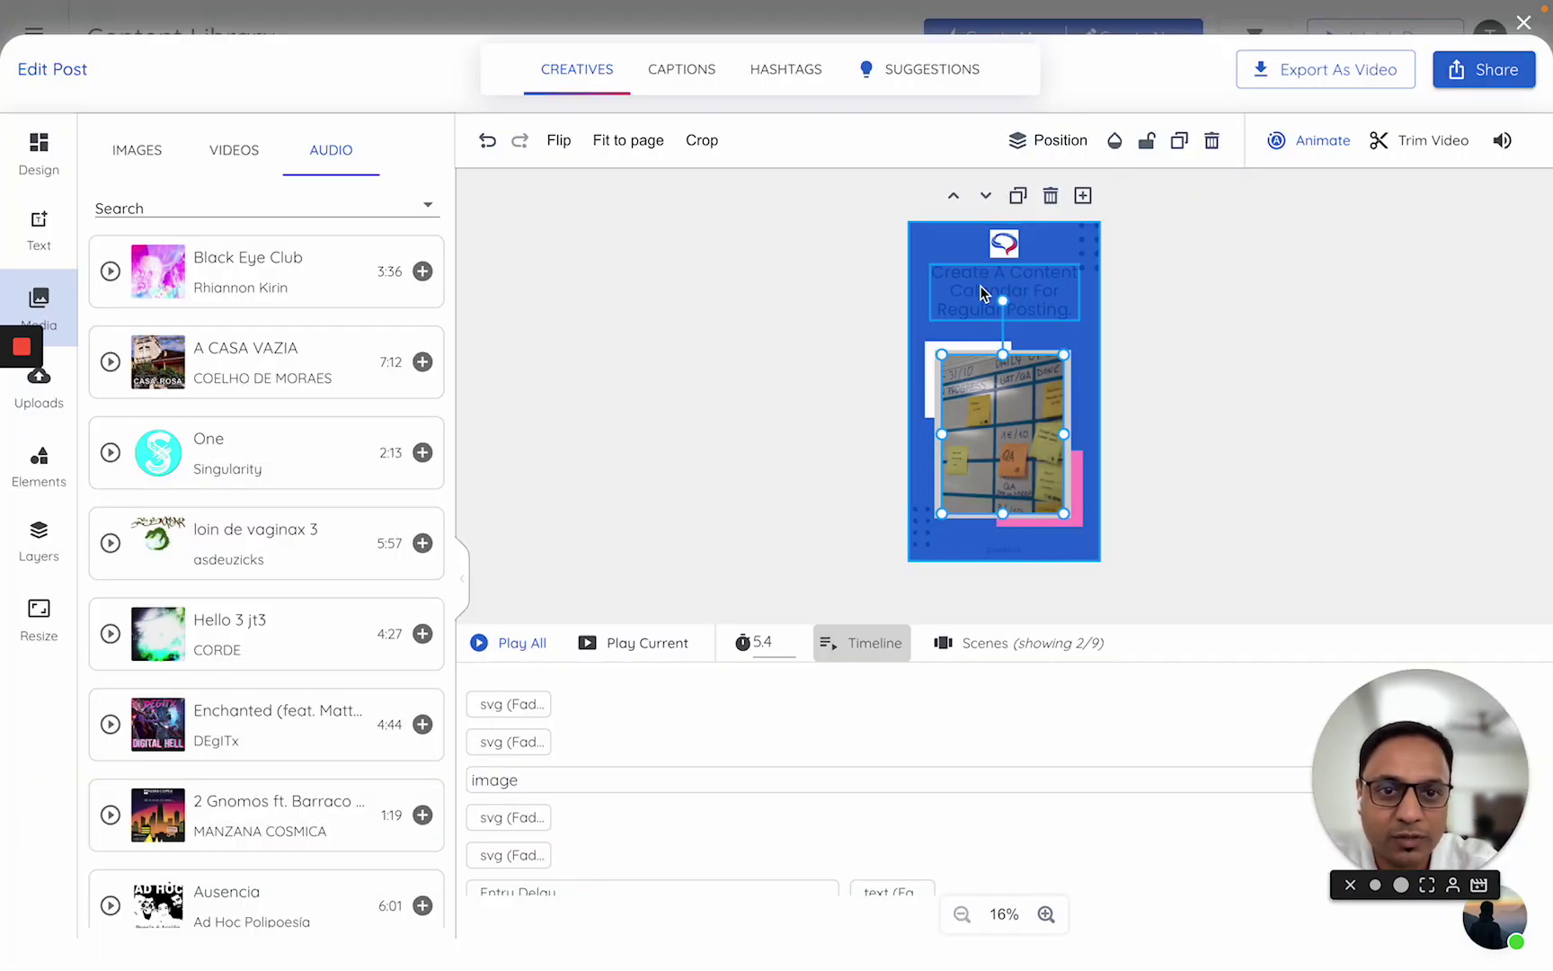
{"action": "left_click", "coordinate": [963, 288]}
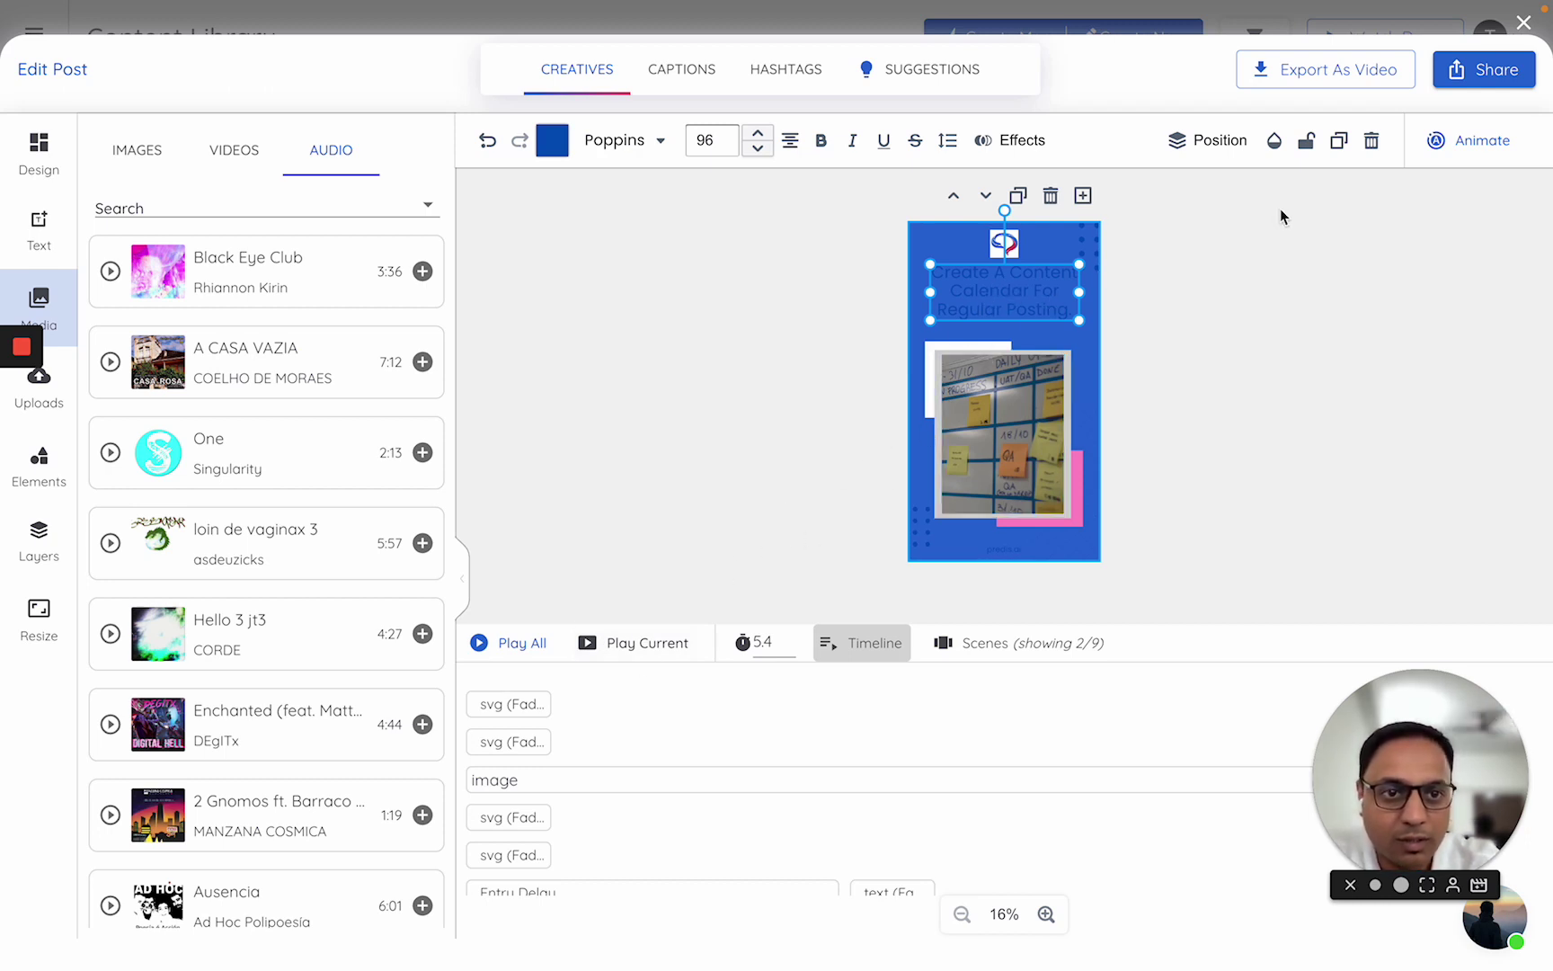
{"action": "left_click", "coordinate": [1462, 153]}
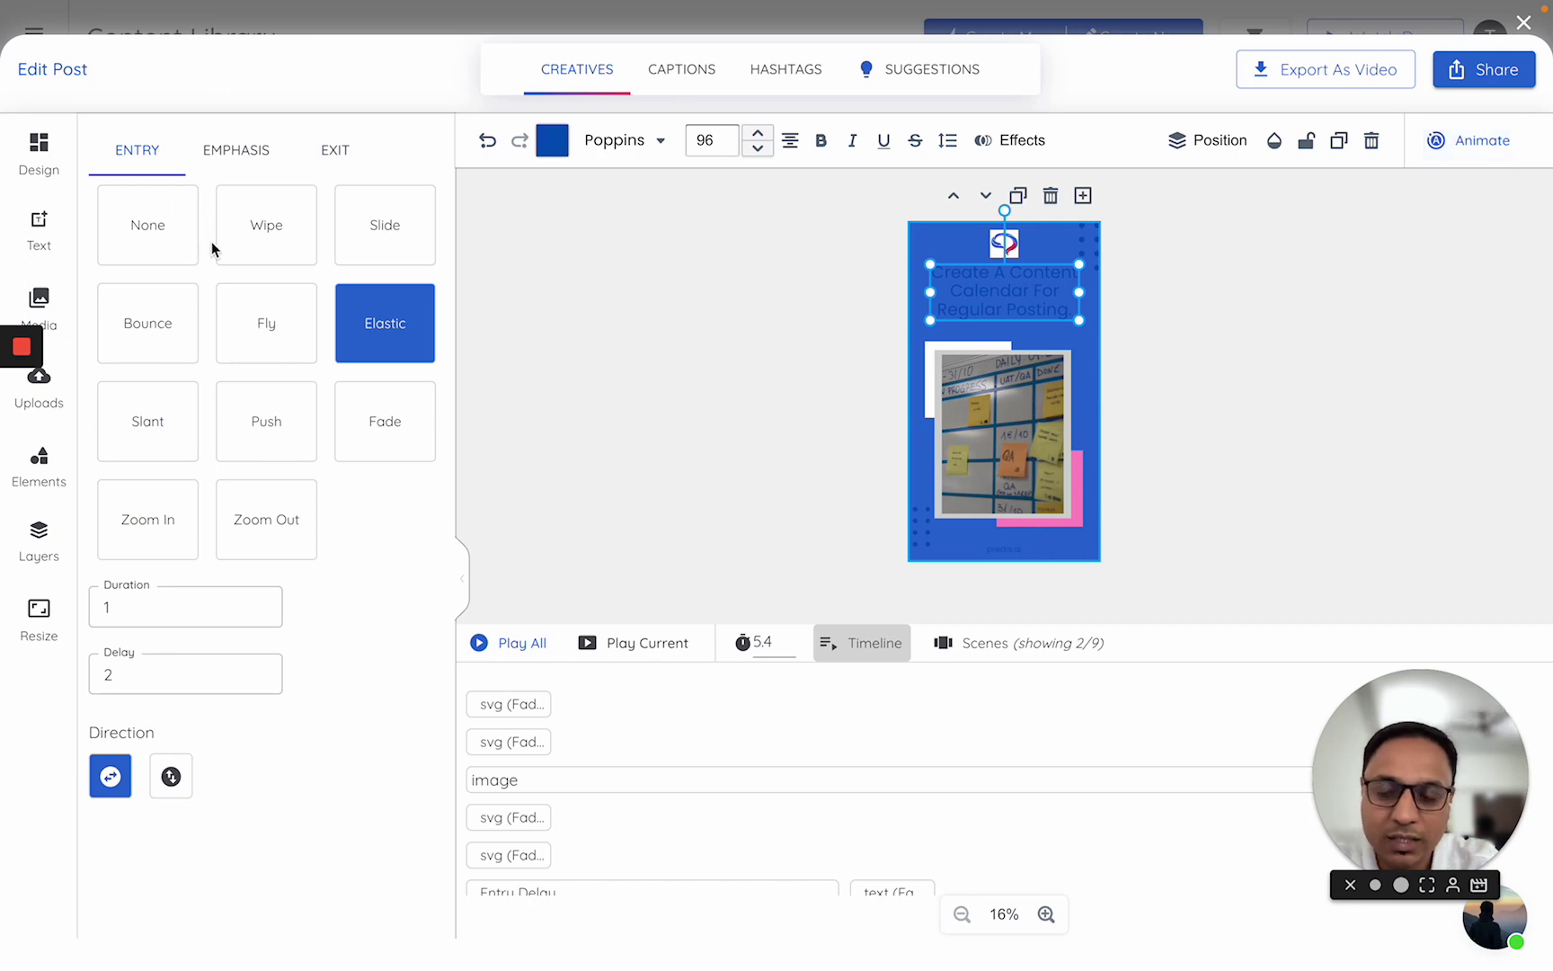
{"action": "left_click", "coordinate": [124, 605]}
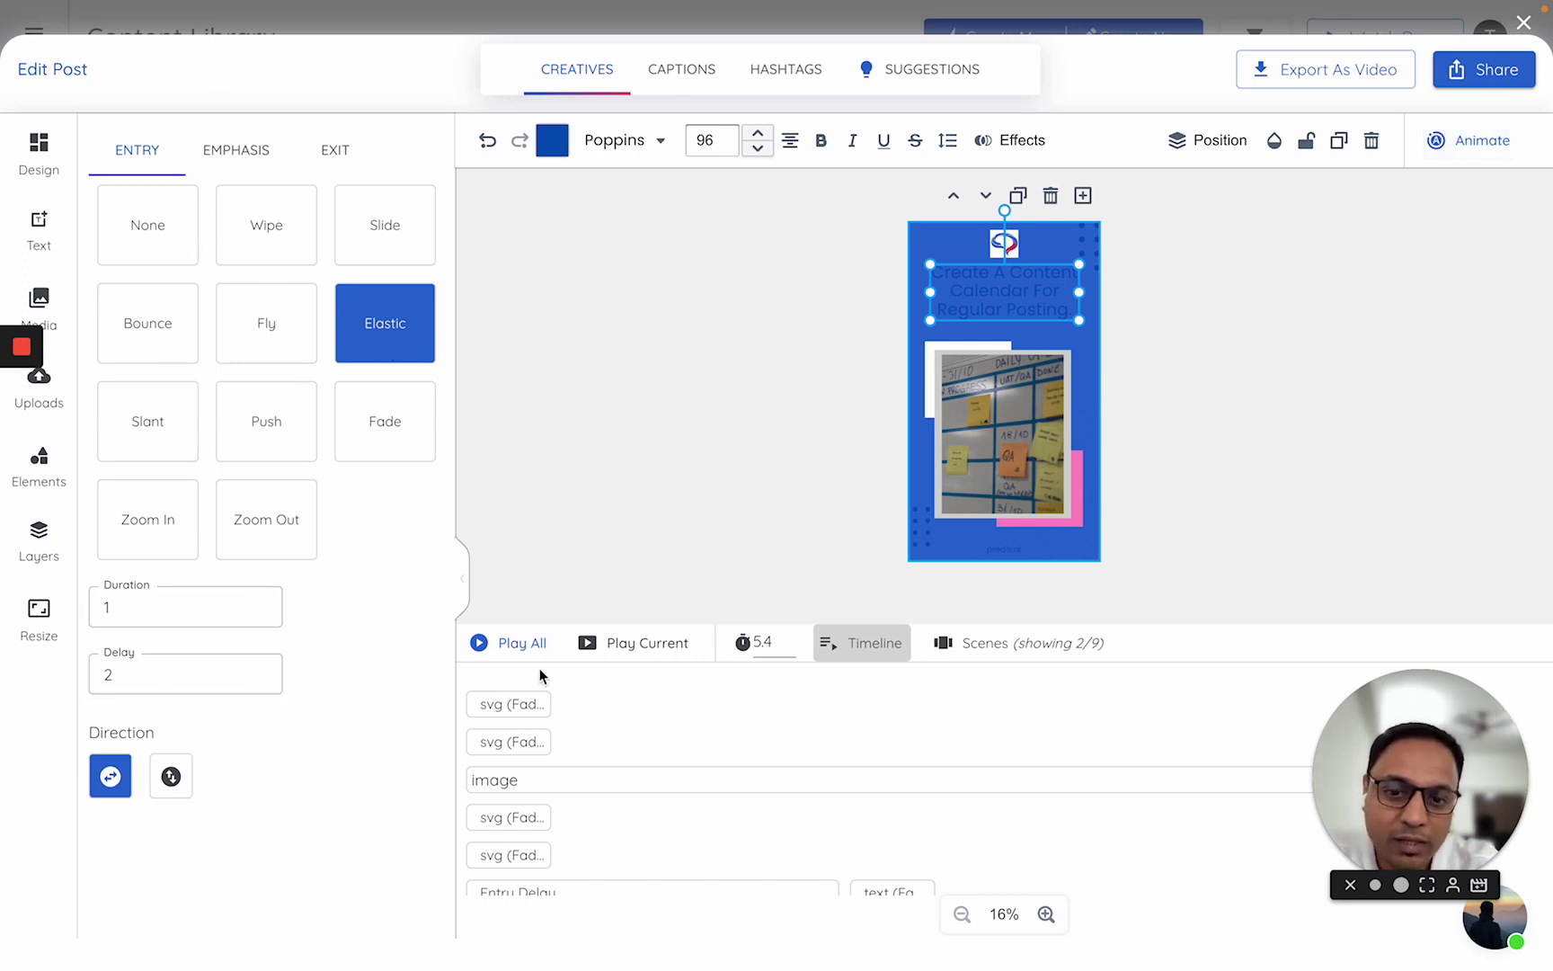
{"action": "scroll", "coordinate": [684, 736], "scroll_direction": "down", "scroll_amount": 5}
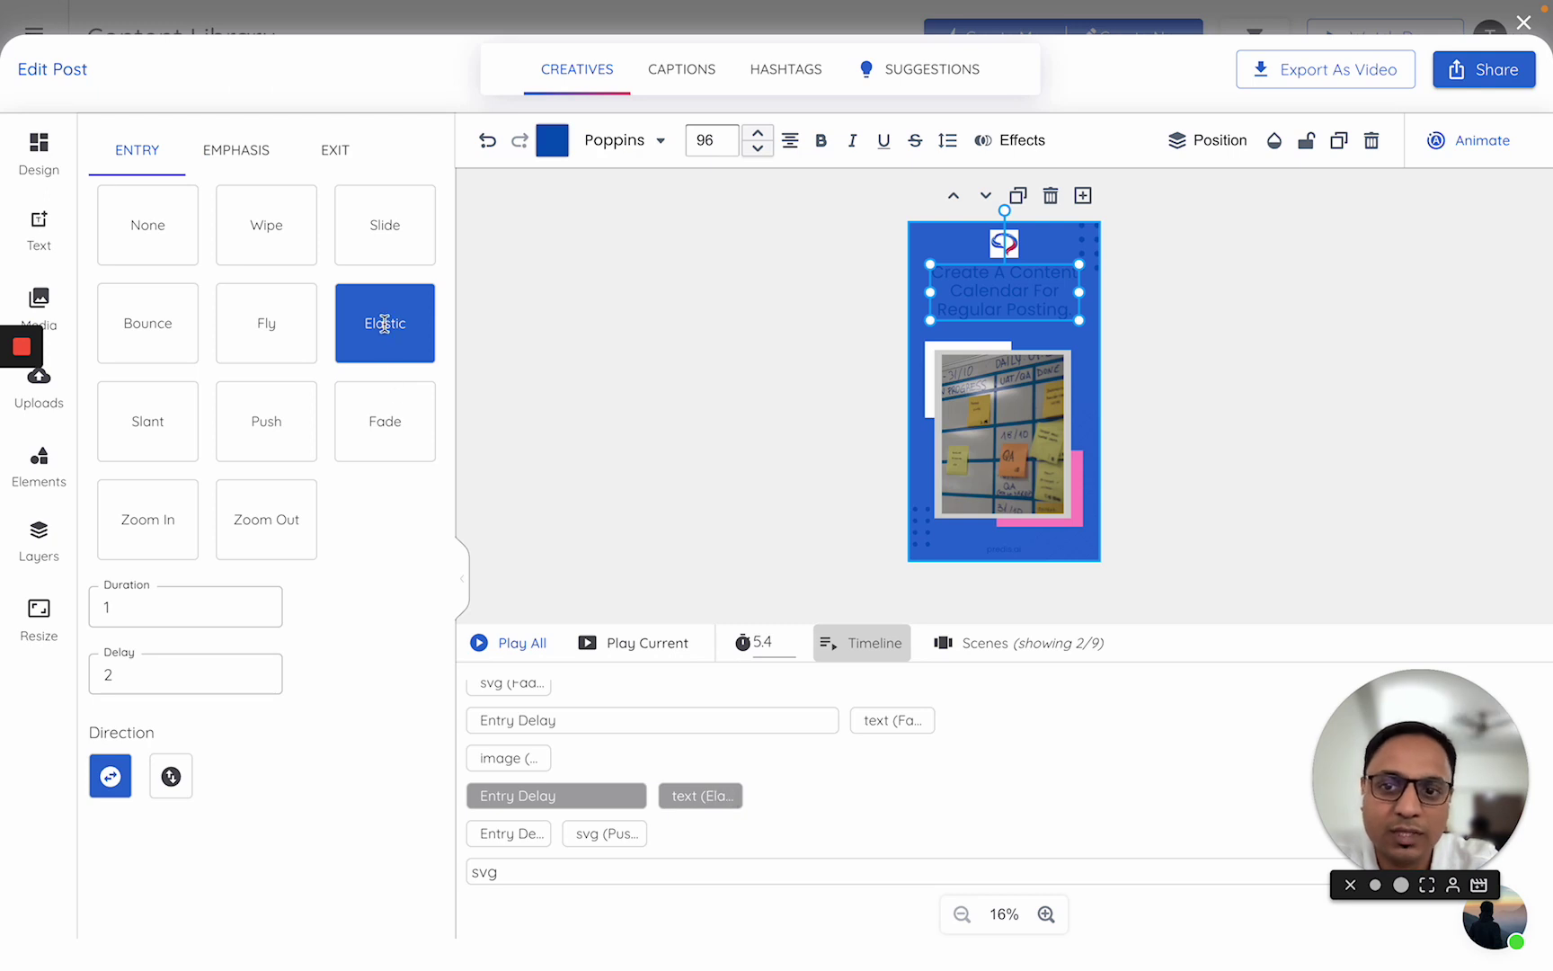
Give the headline a downward Bounce entry, 2-second duration, 1-second delay, and preview it.
{"action": "left_click", "coordinate": [191, 677]}
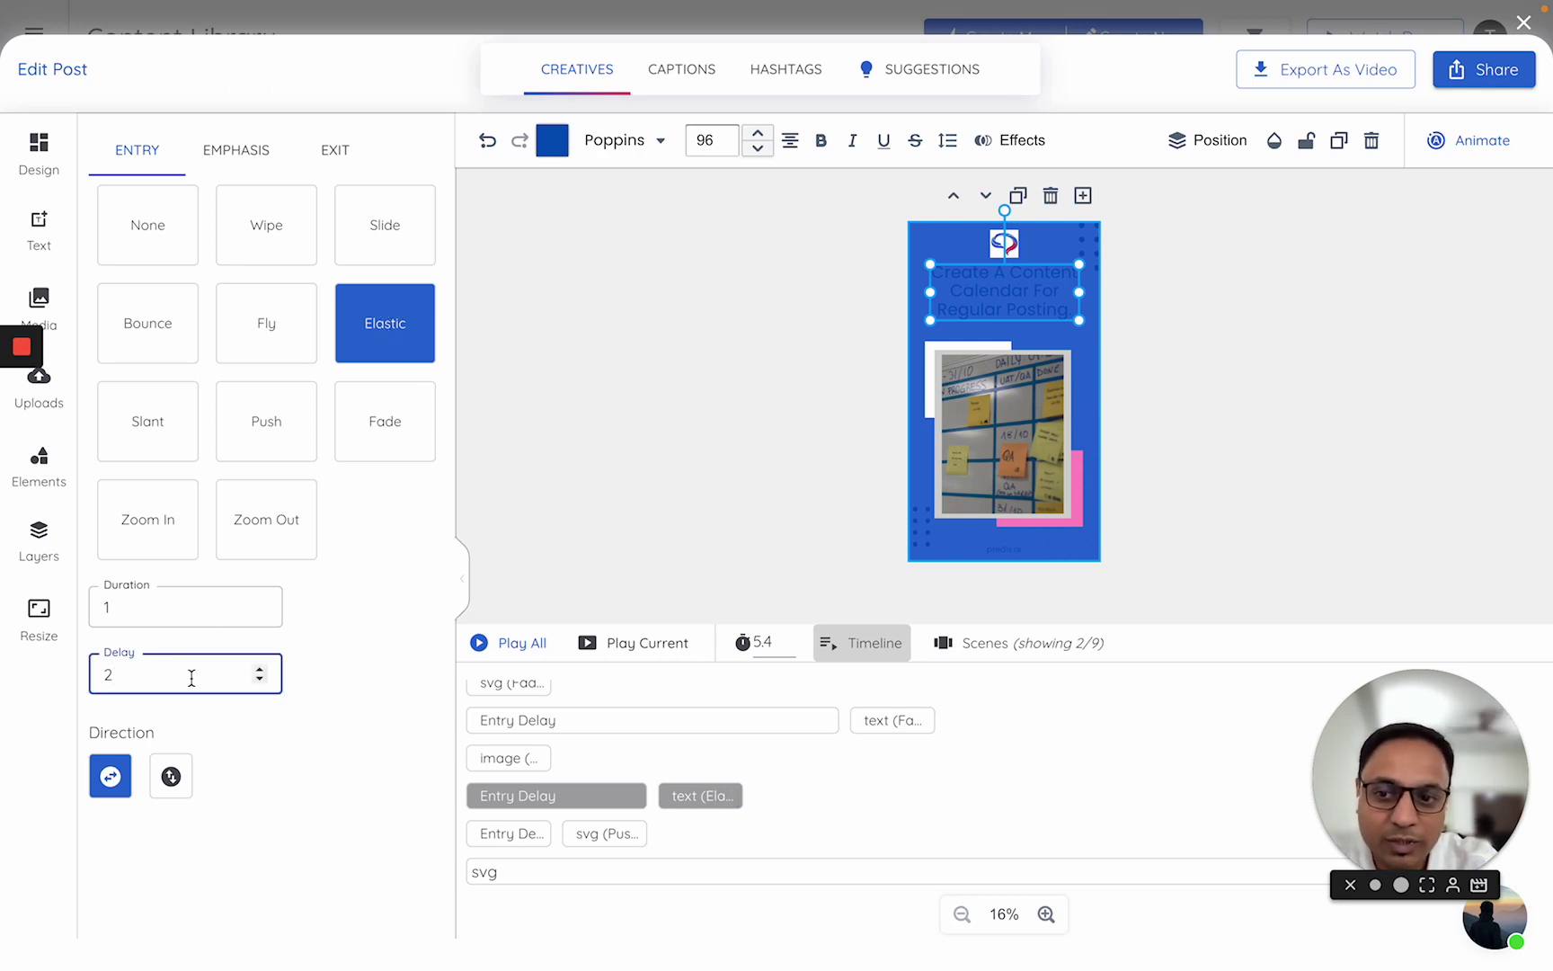
{"action": "key", "text": "BackSpace"}
{"action": "type", "text": "1"}
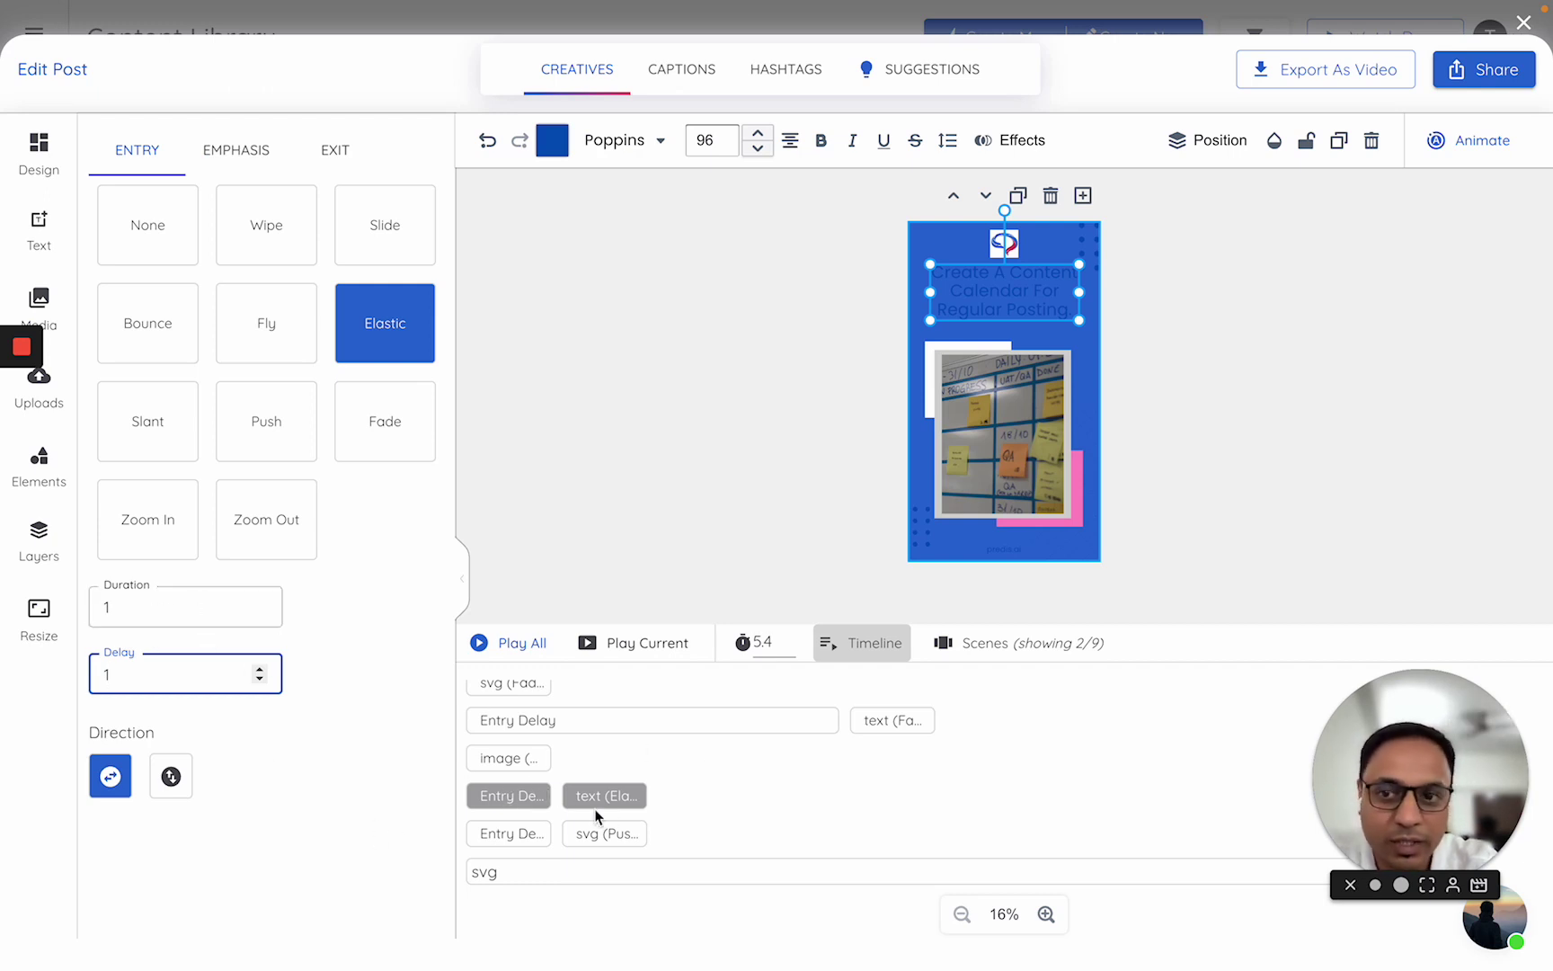
{"action": "left_click", "coordinate": [138, 315]}
{"action": "left_click", "coordinate": [218, 607]}
{"action": "key", "text": "BackSpace"}
{"action": "type", "text": "2"}
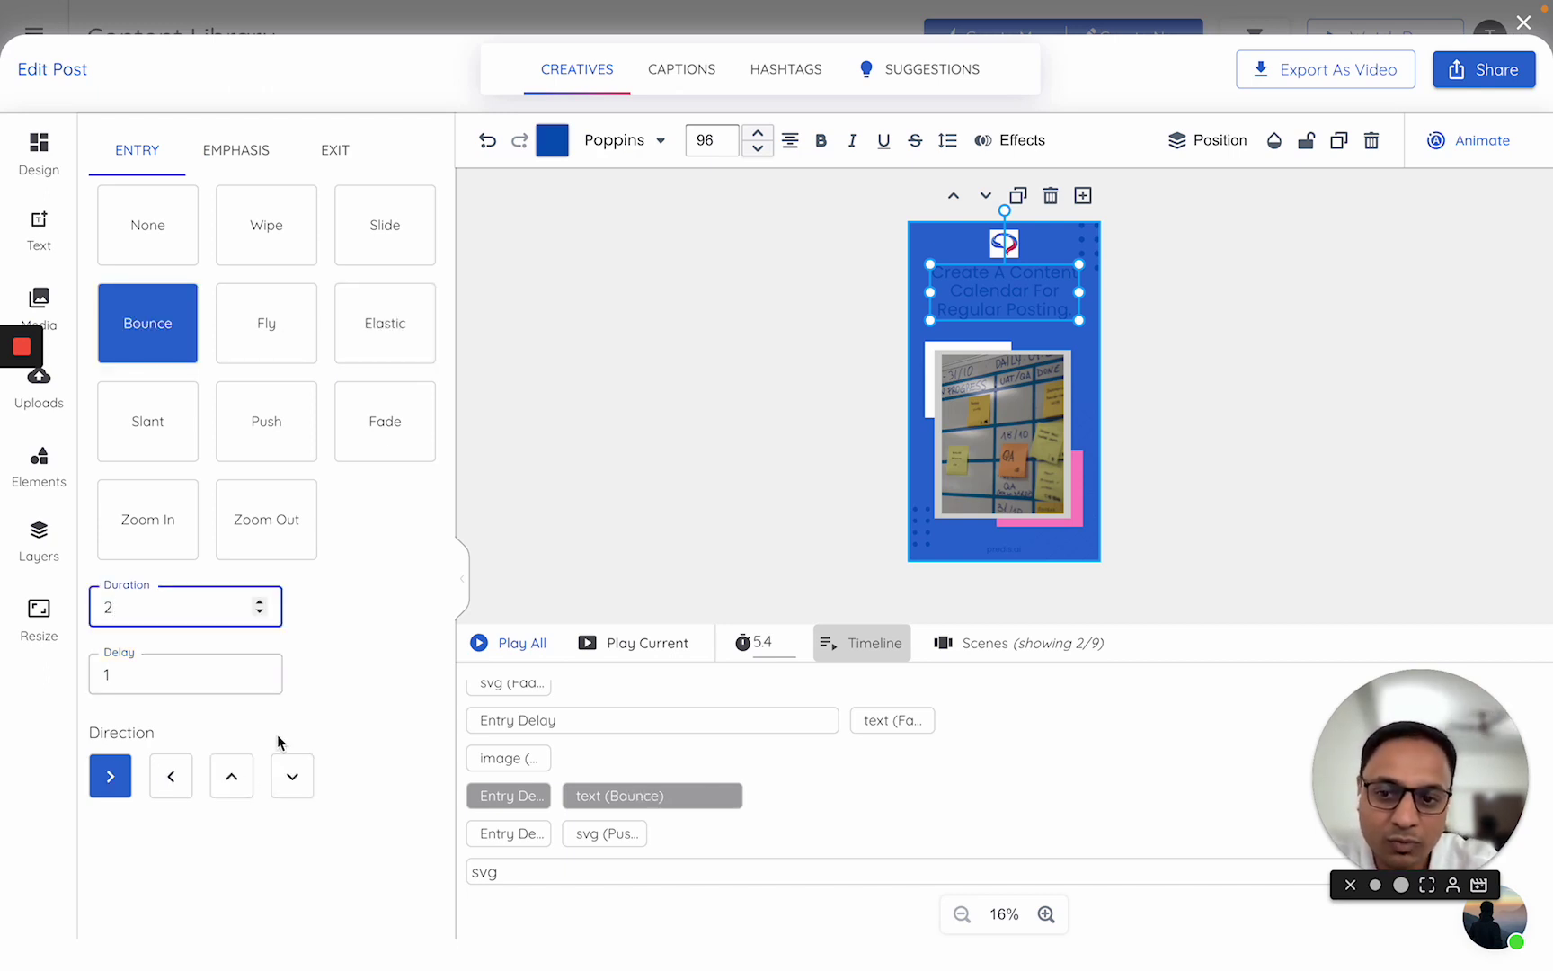
{"action": "left_click", "coordinate": [292, 787]}
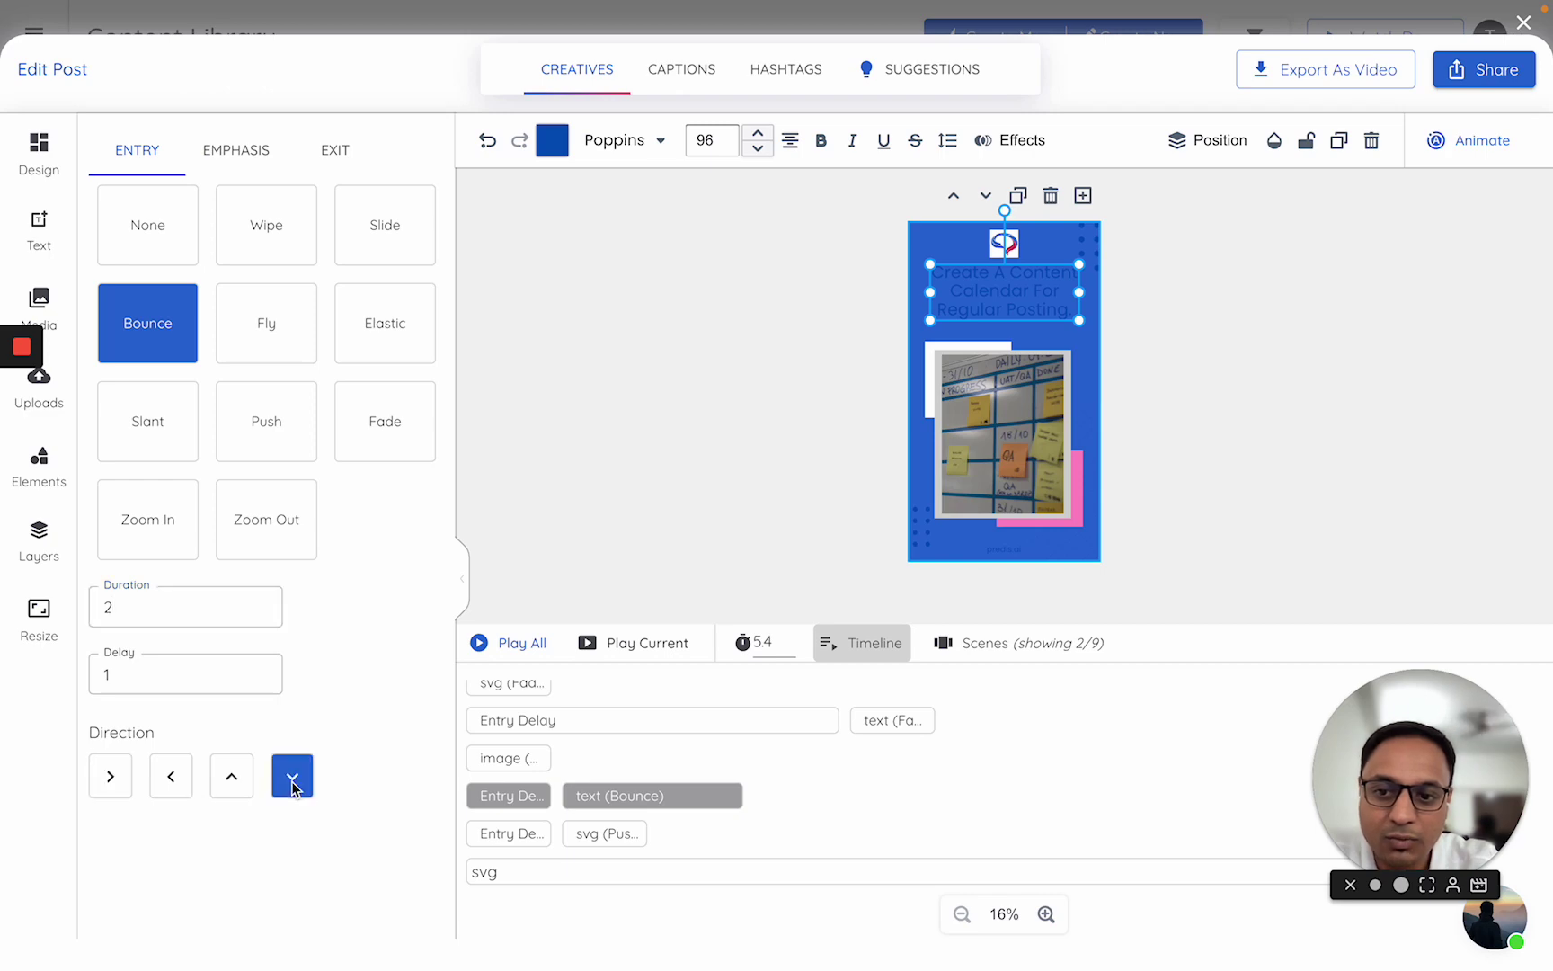
{"action": "left_click", "coordinate": [655, 653]}
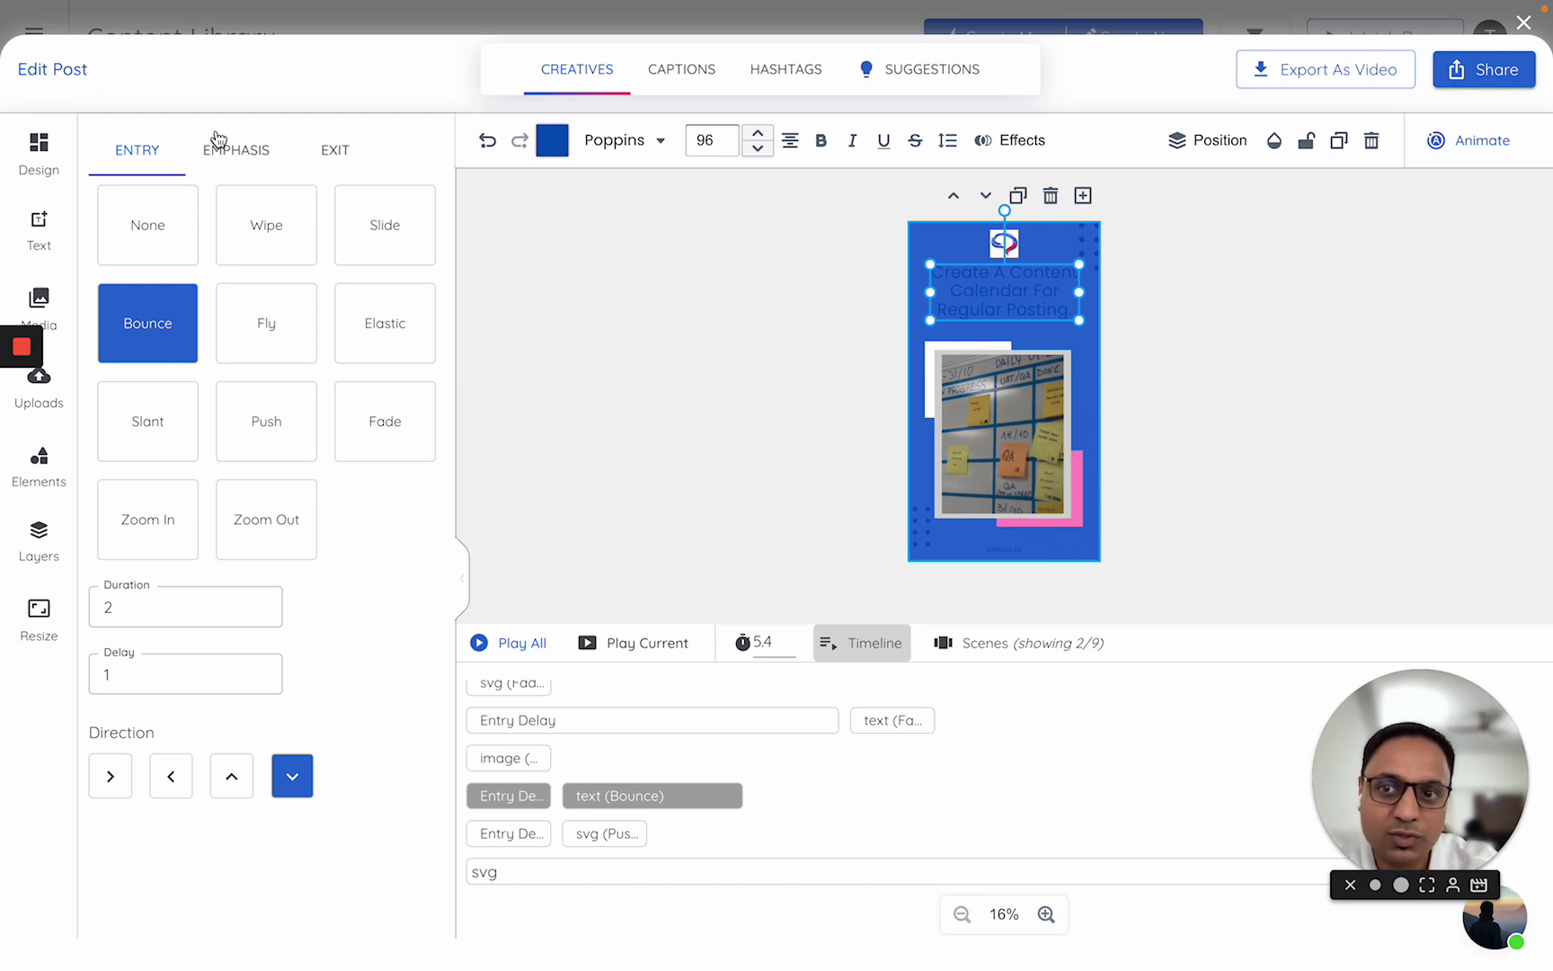
Preview the Emphasis and Exit animation choices, then go back to the Entry options.
{"action": "left_click", "coordinate": [236, 149]}
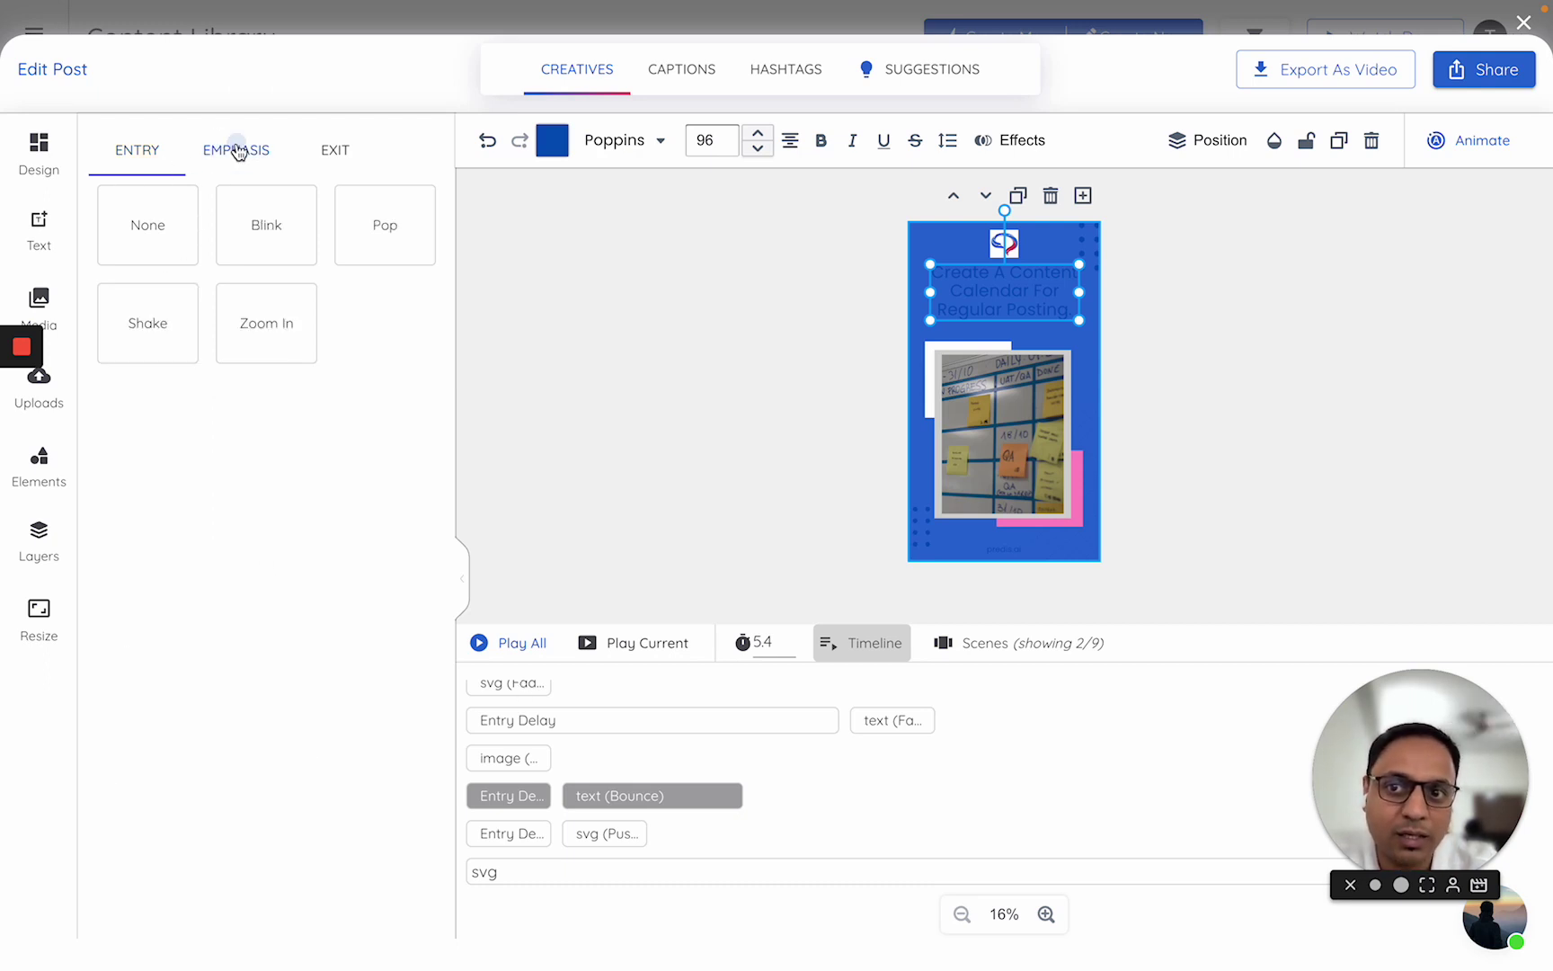
{"action": "left_click", "coordinate": [326, 151]}
{"action": "left_click", "coordinate": [136, 151]}
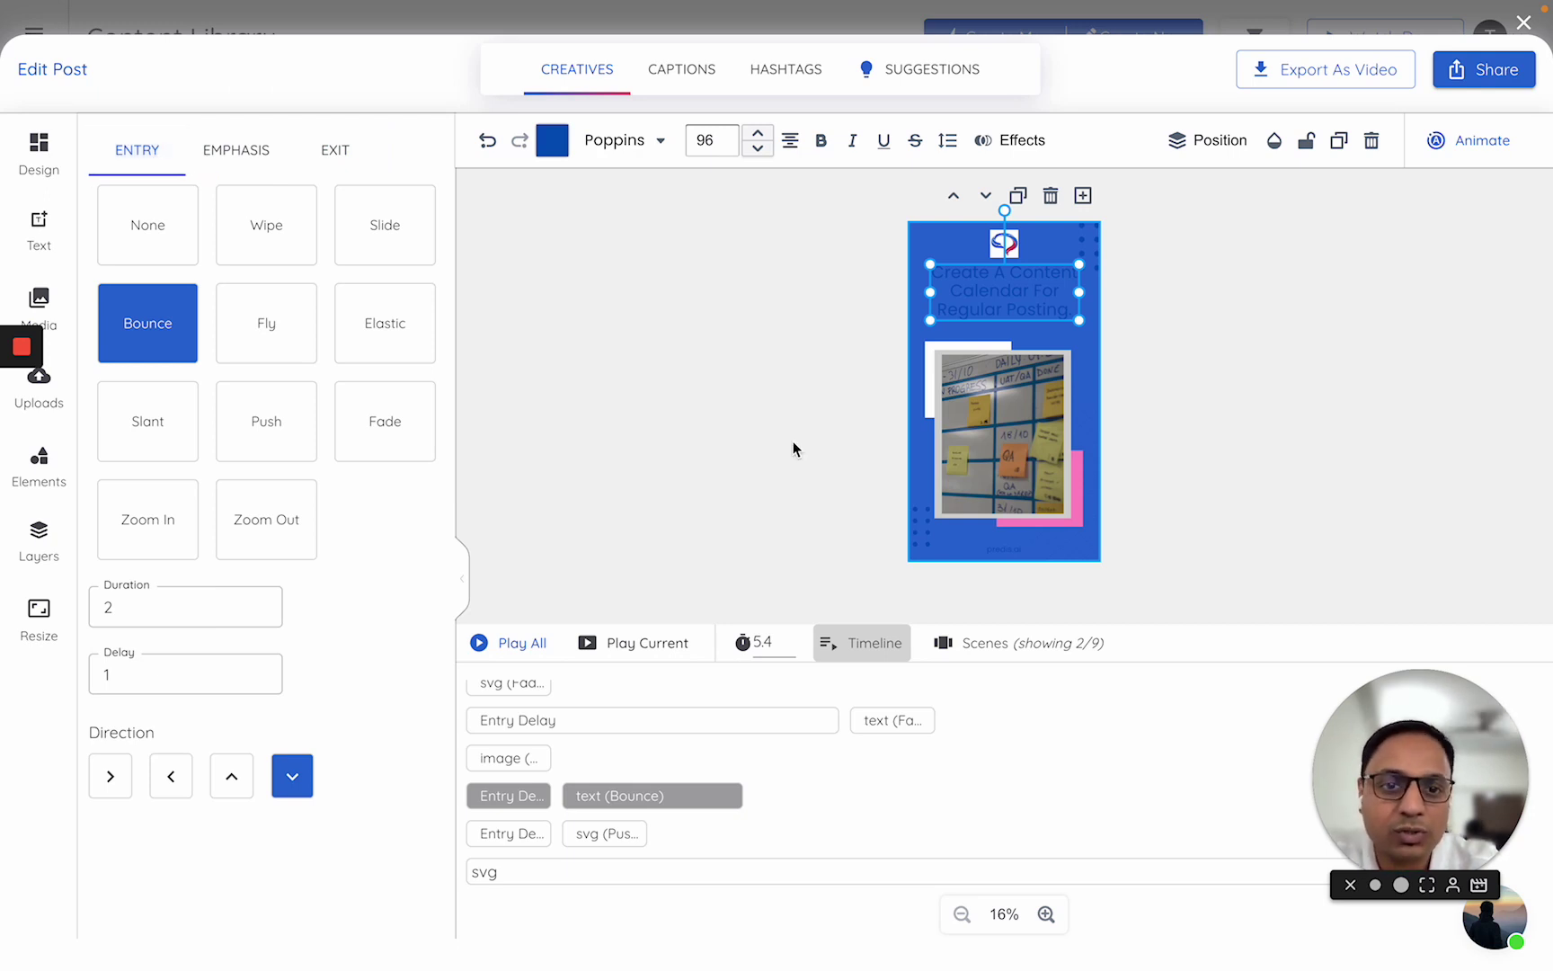
{"action": "scroll", "coordinate": [735, 728], "scroll_direction": "up", "scroll_amount": 4}
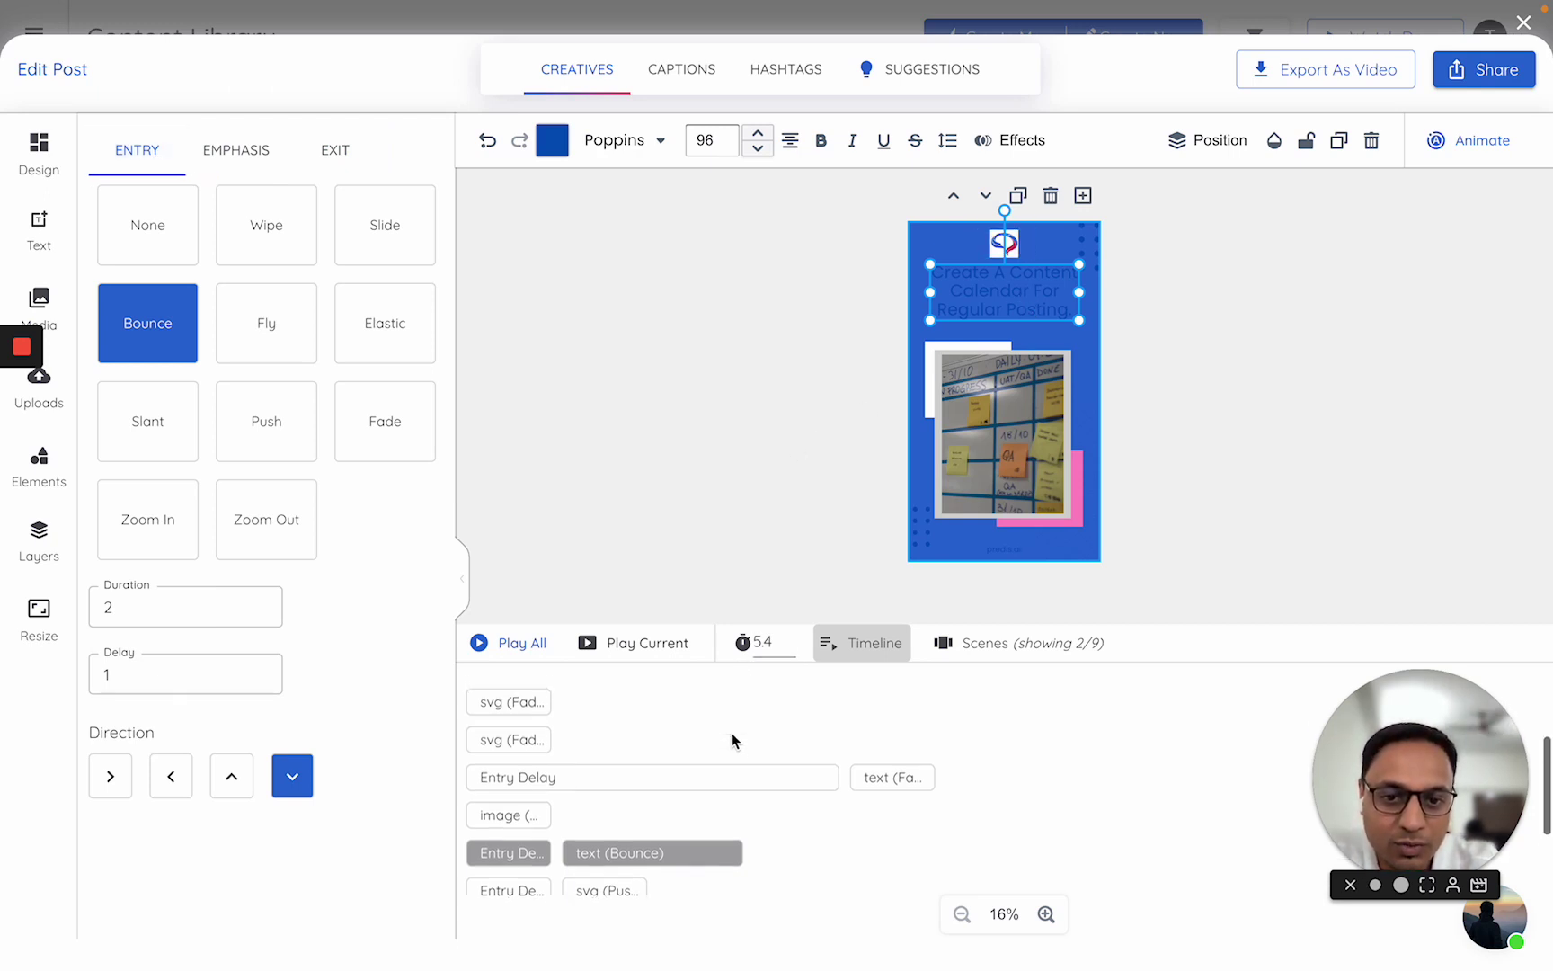
Select and deselect the board image on the timeline, then hide the animation timeline.
{"action": "left_click", "coordinate": [683, 783]}
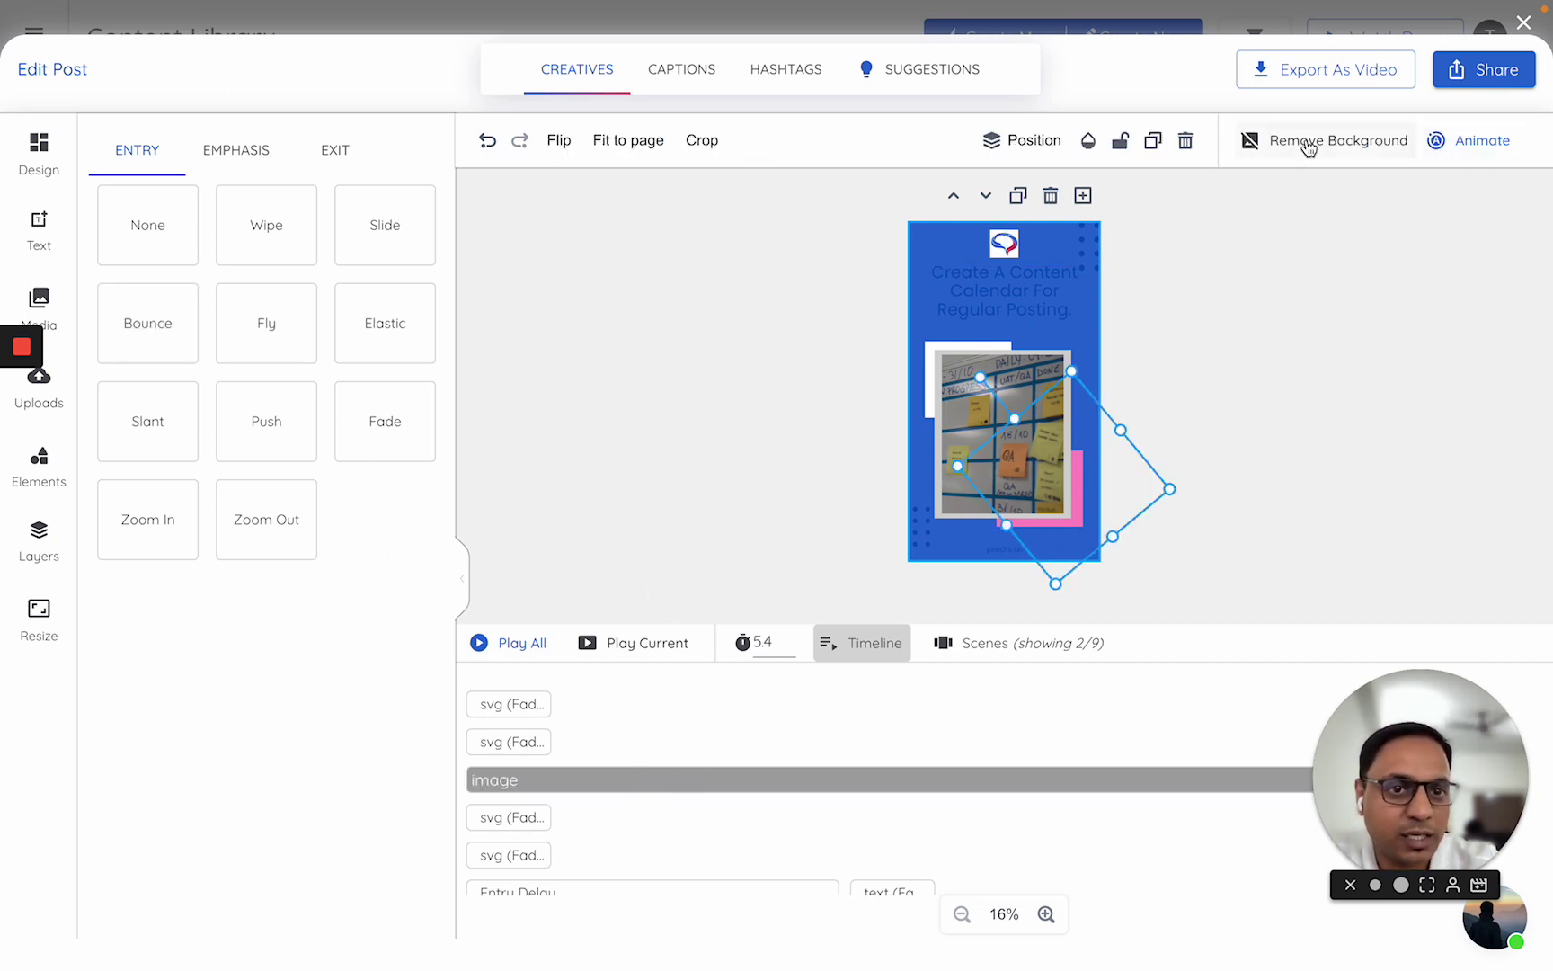
{"action": "left_click", "coordinate": [781, 547]}
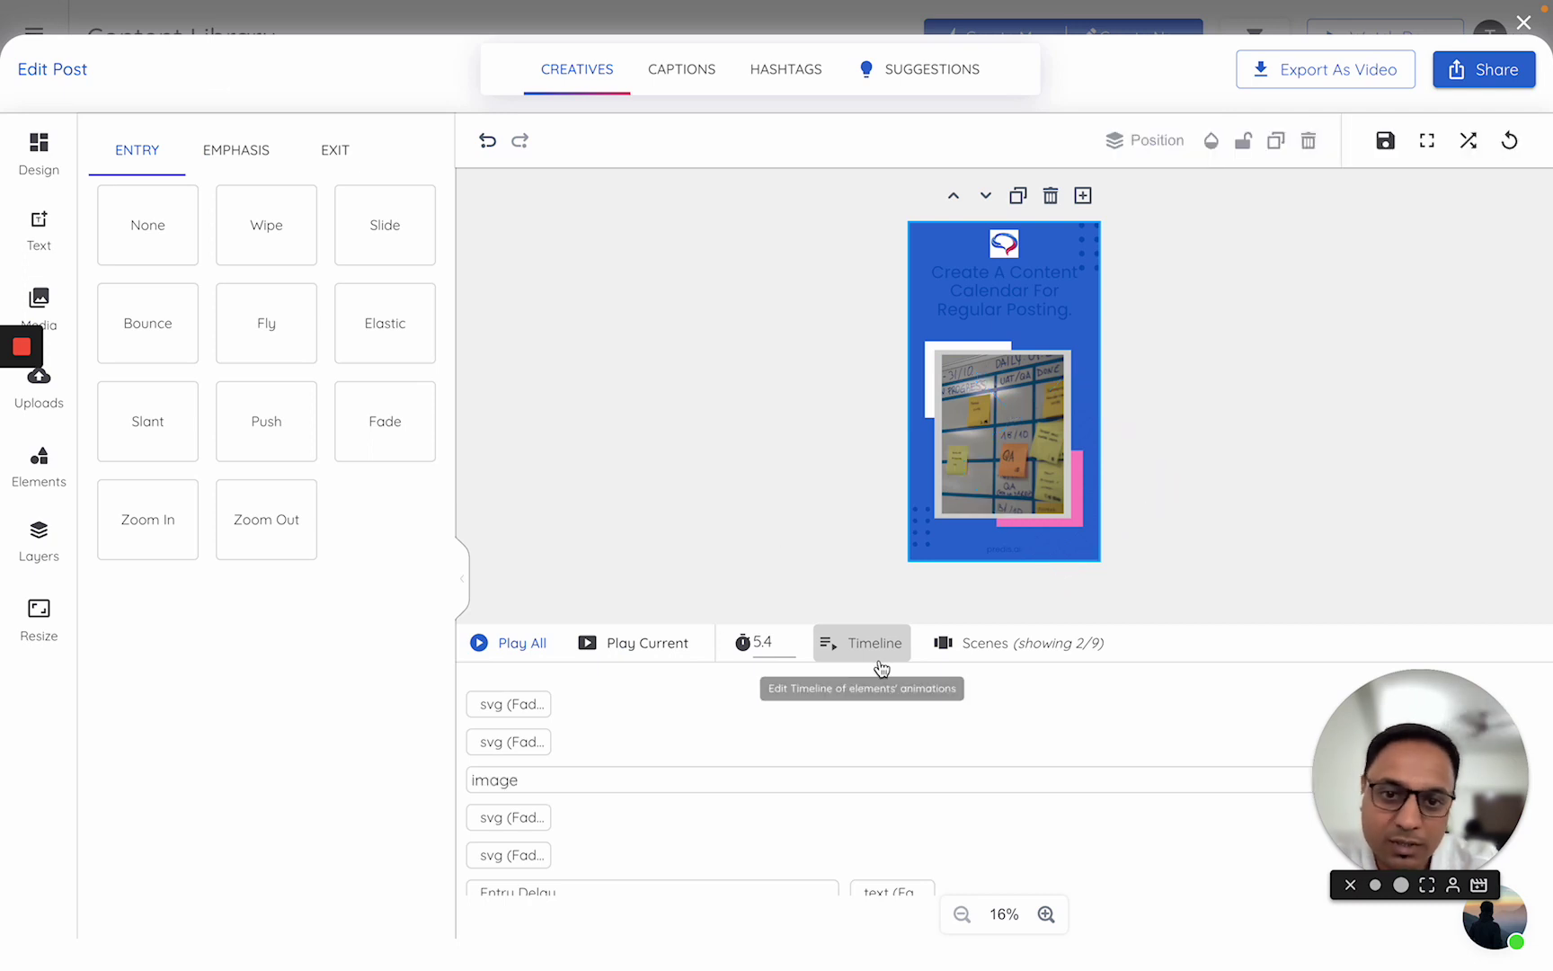
{"action": "left_click", "coordinate": [839, 651]}
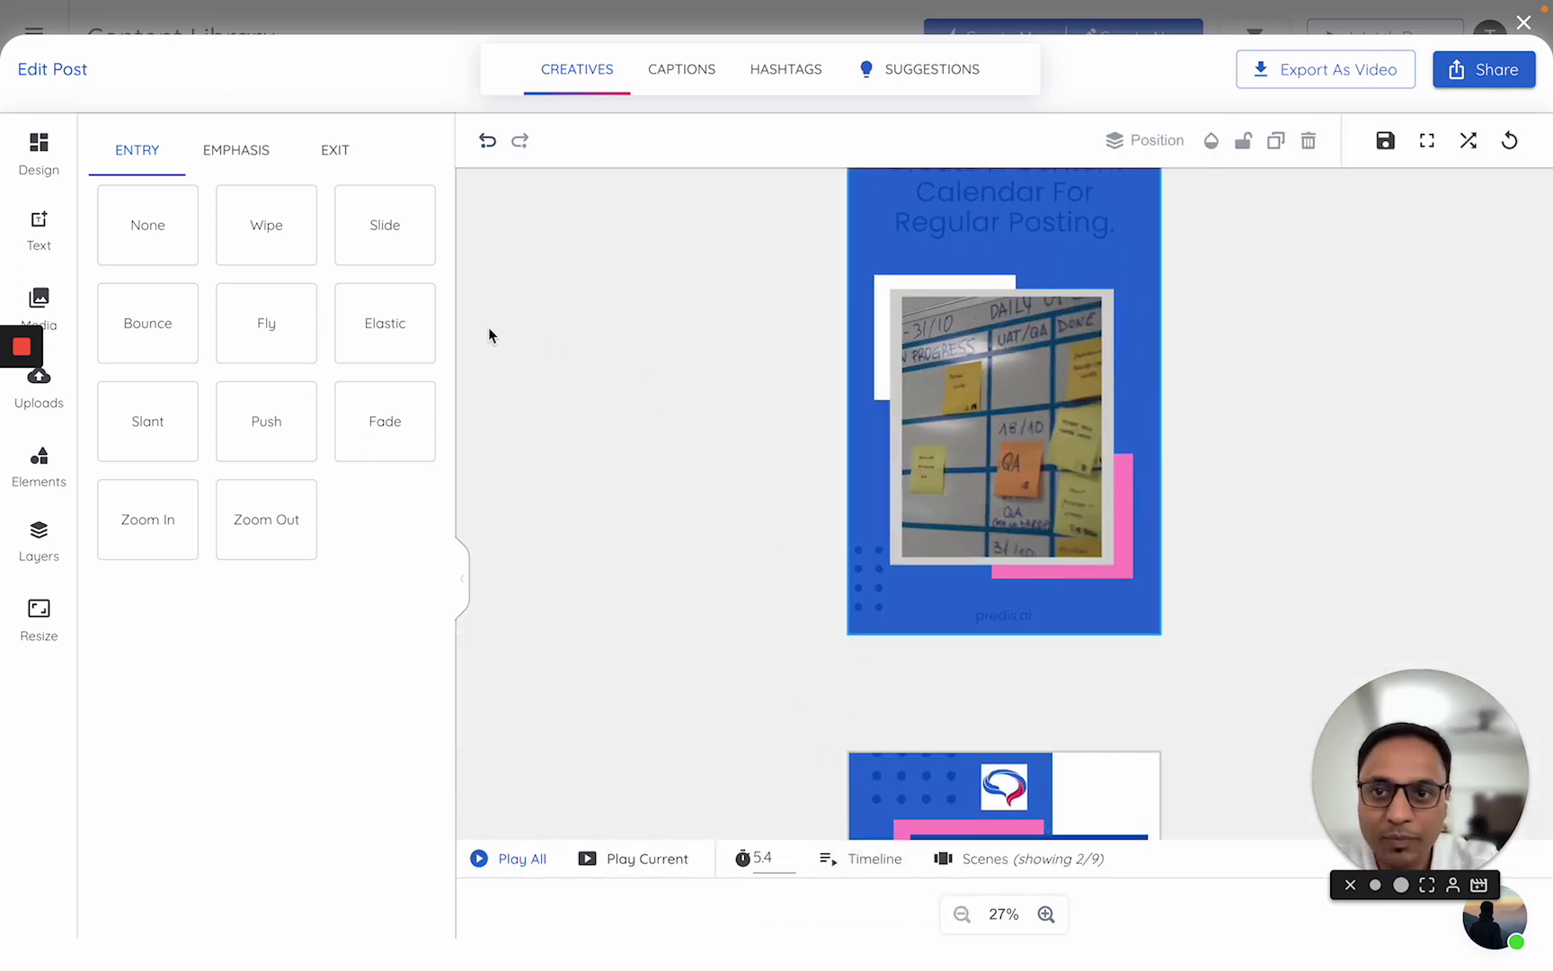
{"action": "scroll", "coordinate": [890, 408], "scroll_direction": "up", "scroll_amount": 5}
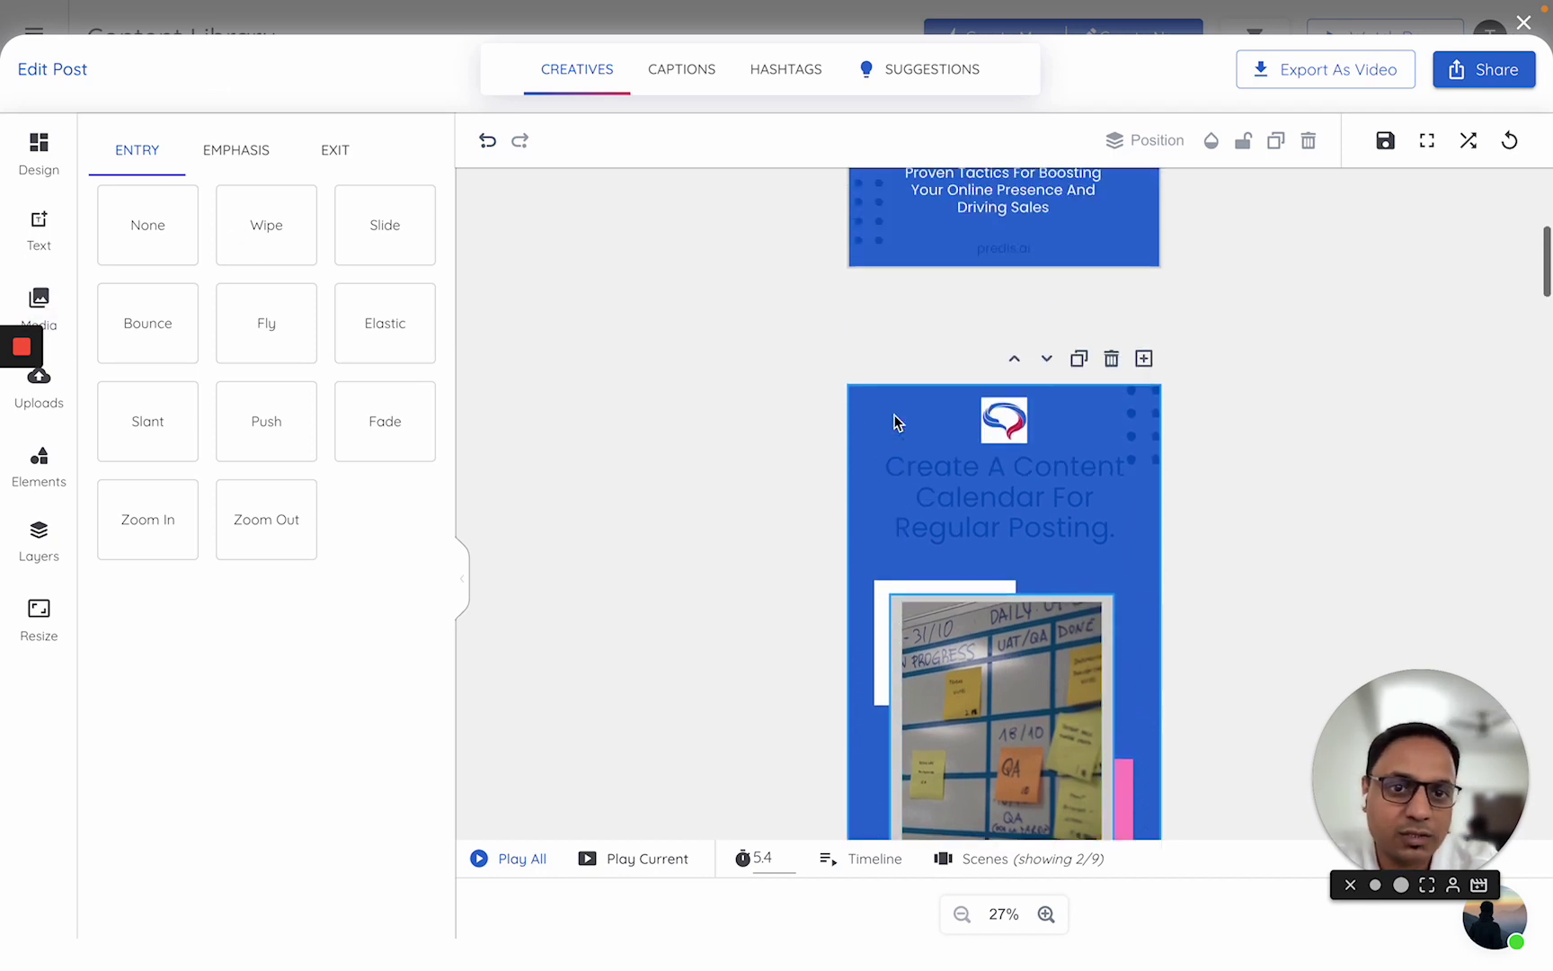
{"action": "scroll", "coordinate": [799, 407], "scroll_direction": "up", "scroll_amount": 3}
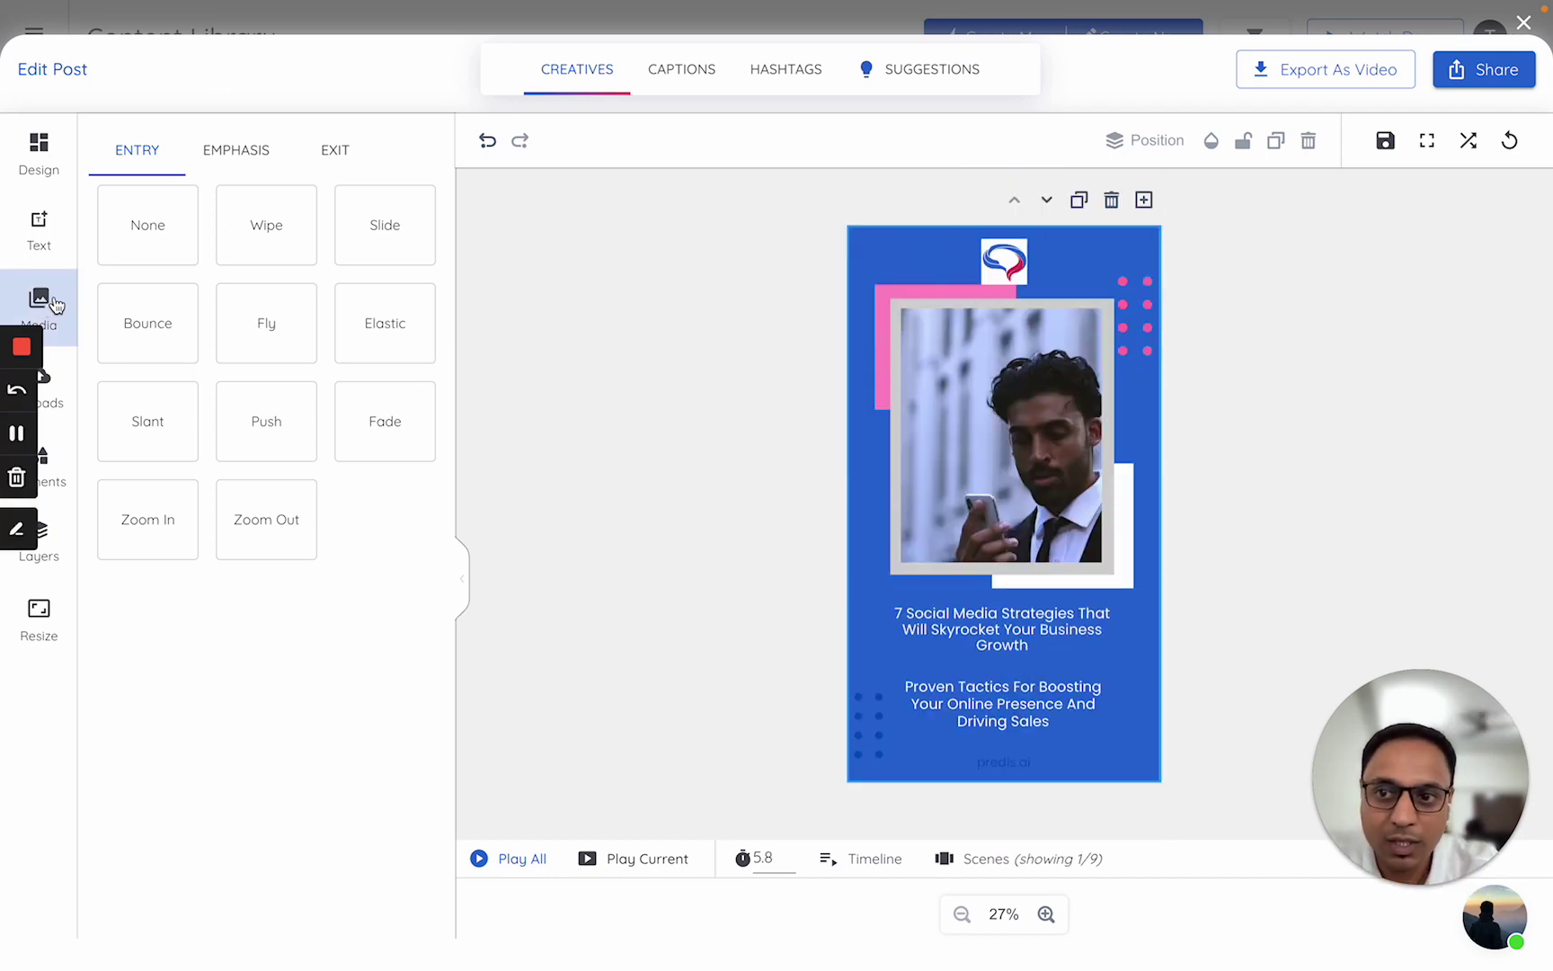
Drop the dark starry uploaded video into the man's photo frame in scene 1.
{"action": "left_click", "coordinate": [61, 384]}
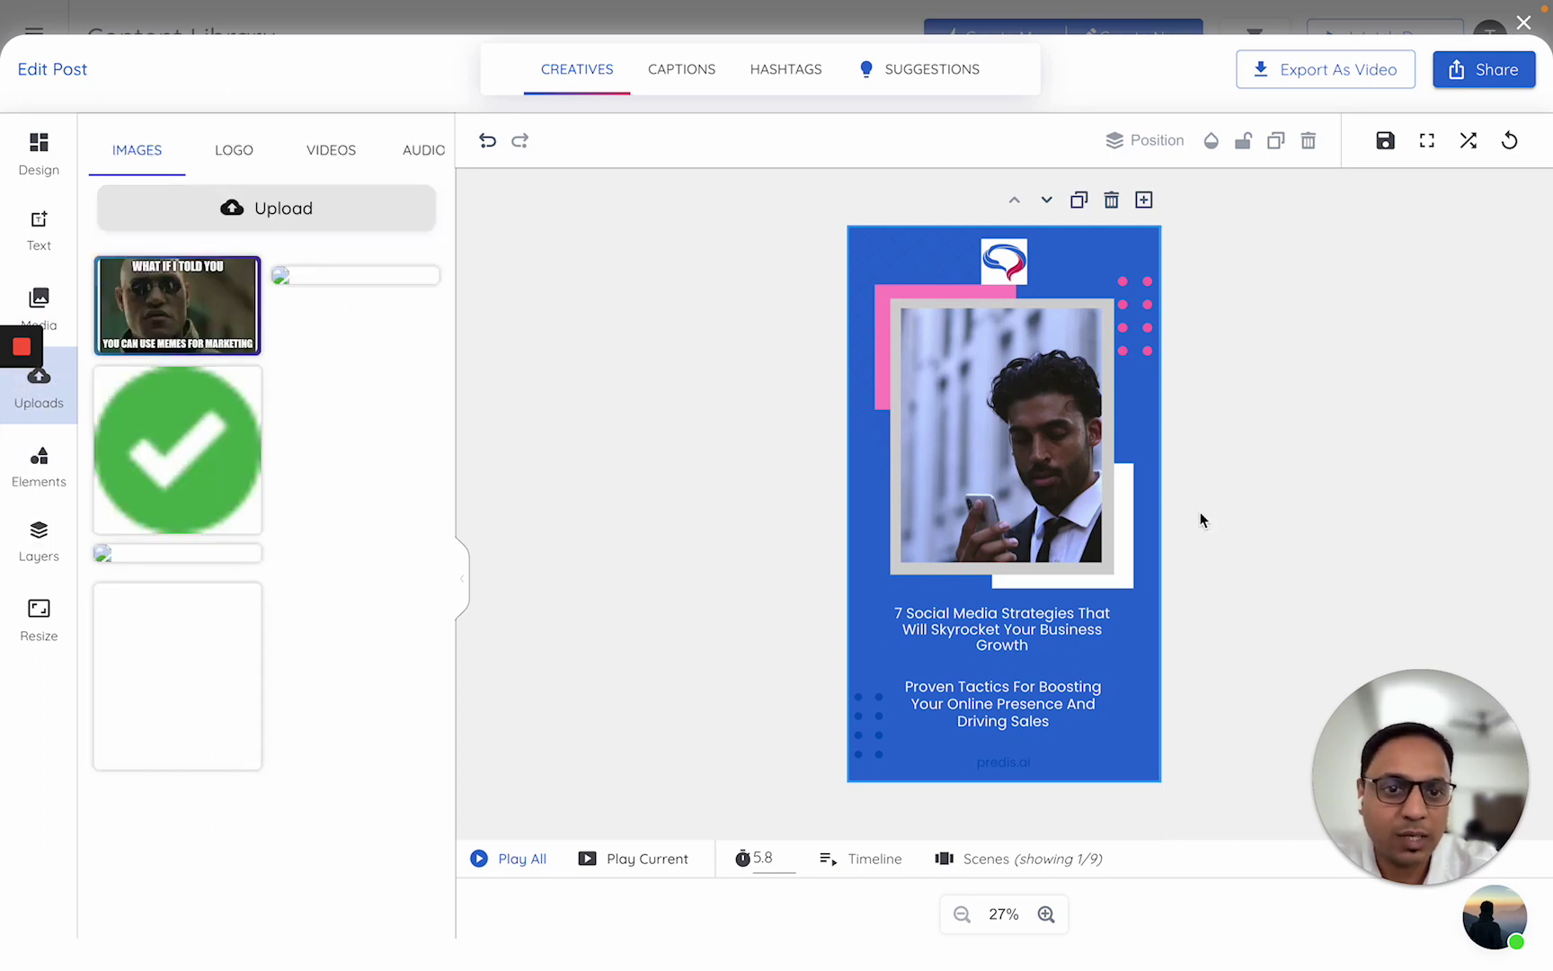
{"action": "left_click", "coordinate": [322, 154]}
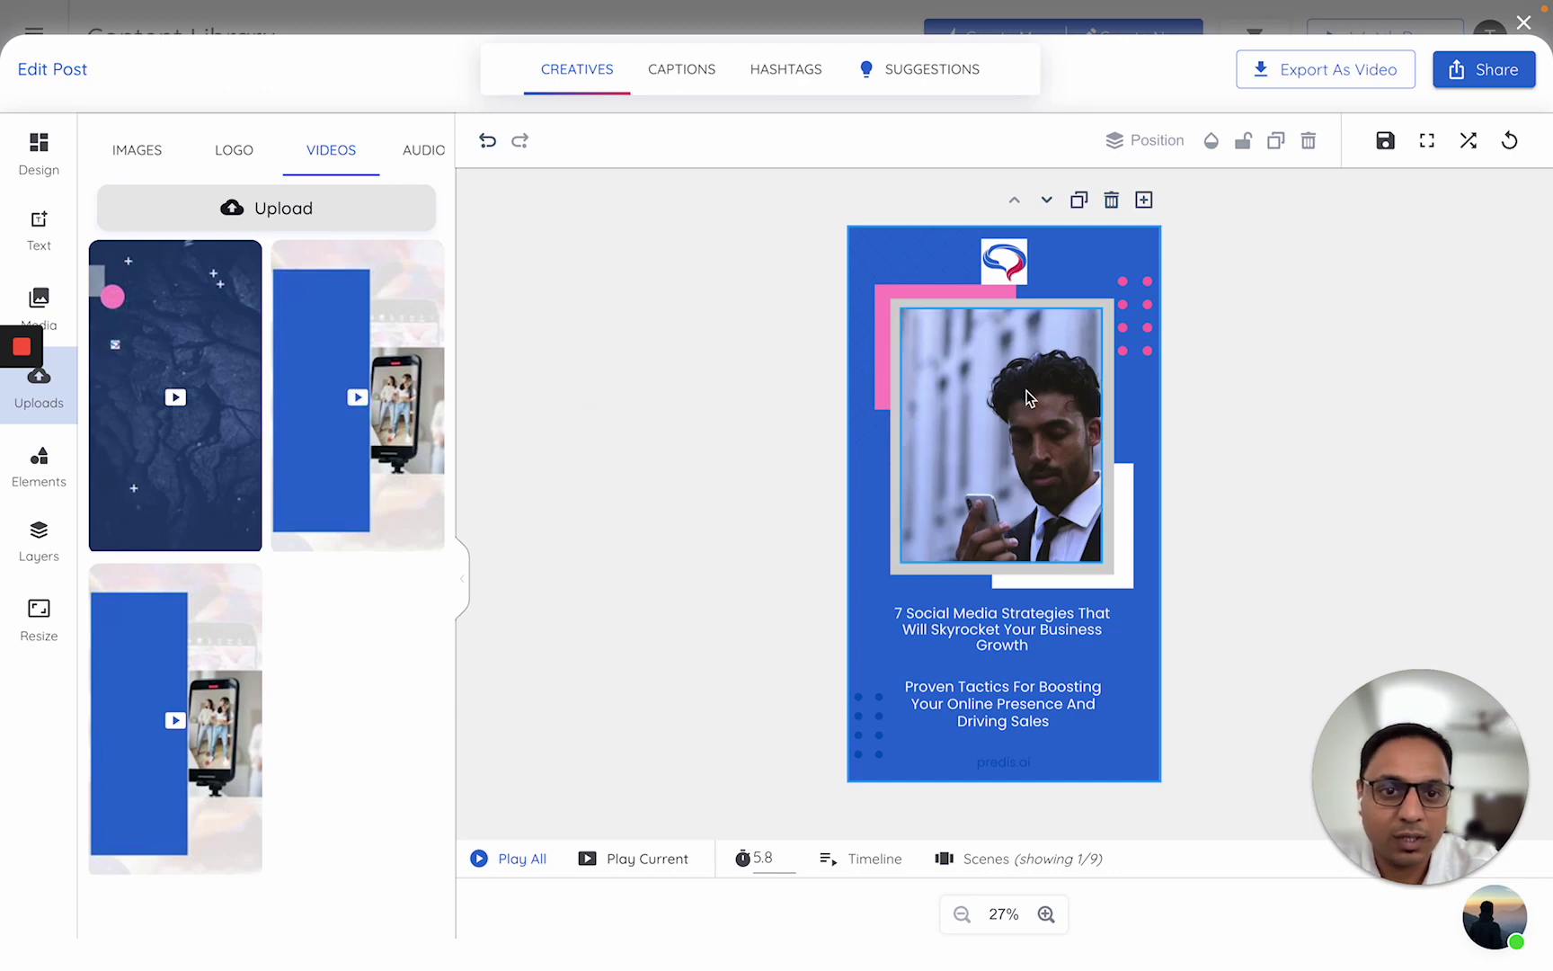
{"action": "left_click", "coordinate": [1008, 429]}
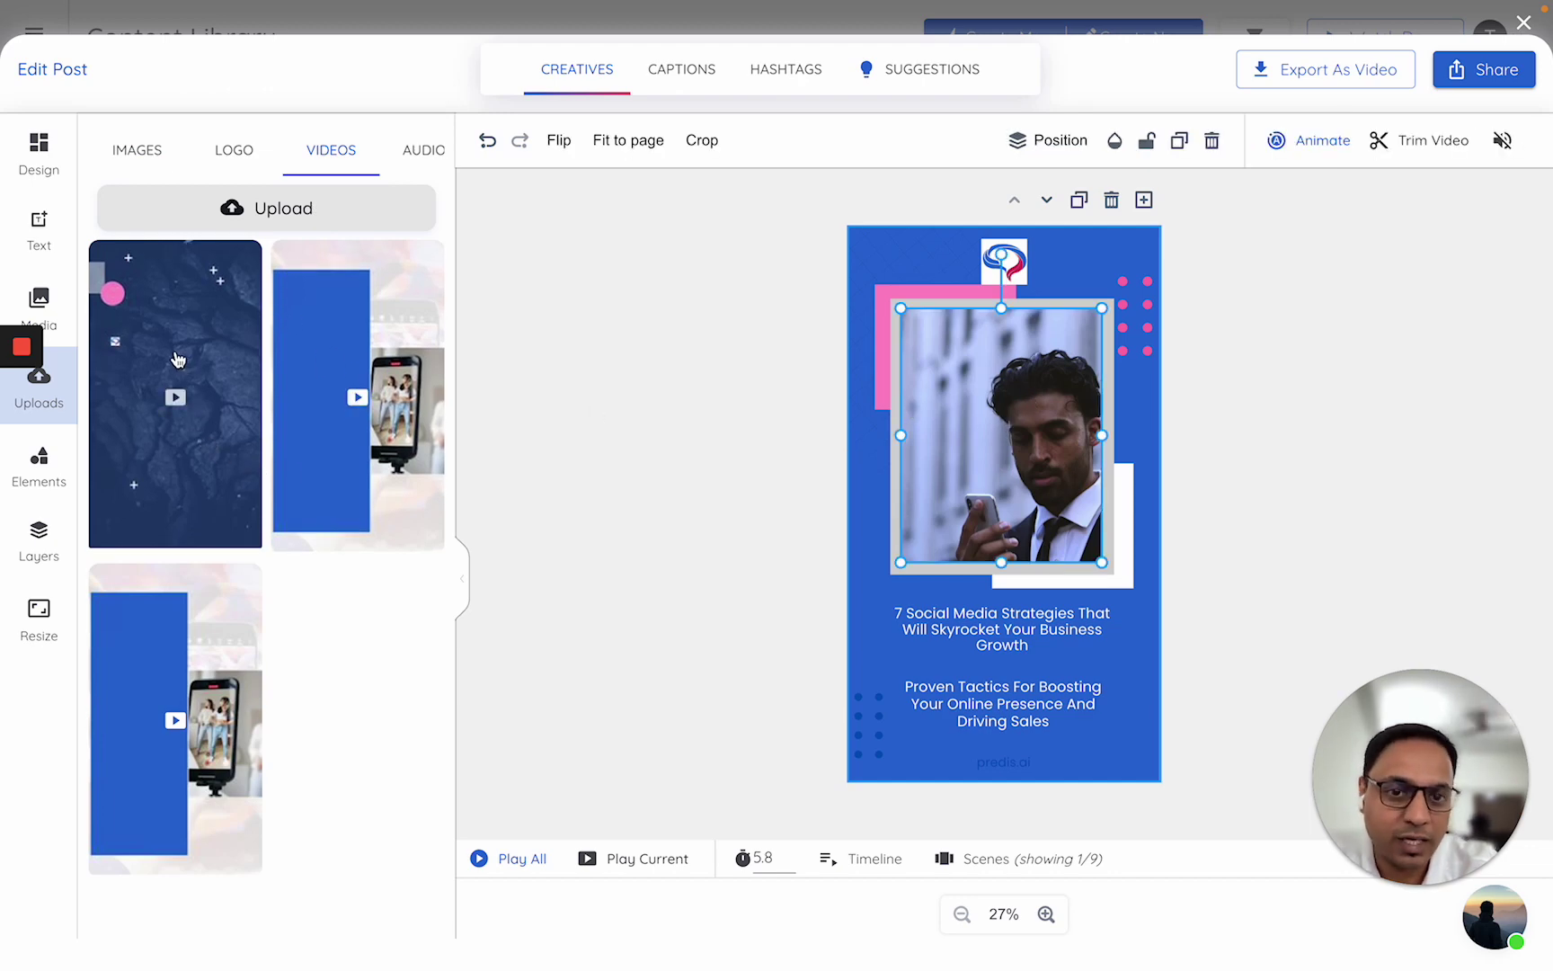
{"action": "left_click_drag", "start_coordinate": [177, 360], "coordinate": [1032, 419]}
Crop the video to extend its frame down over the title, then nudge it up slightly.
{"action": "double_click", "coordinate": [1004, 442]}
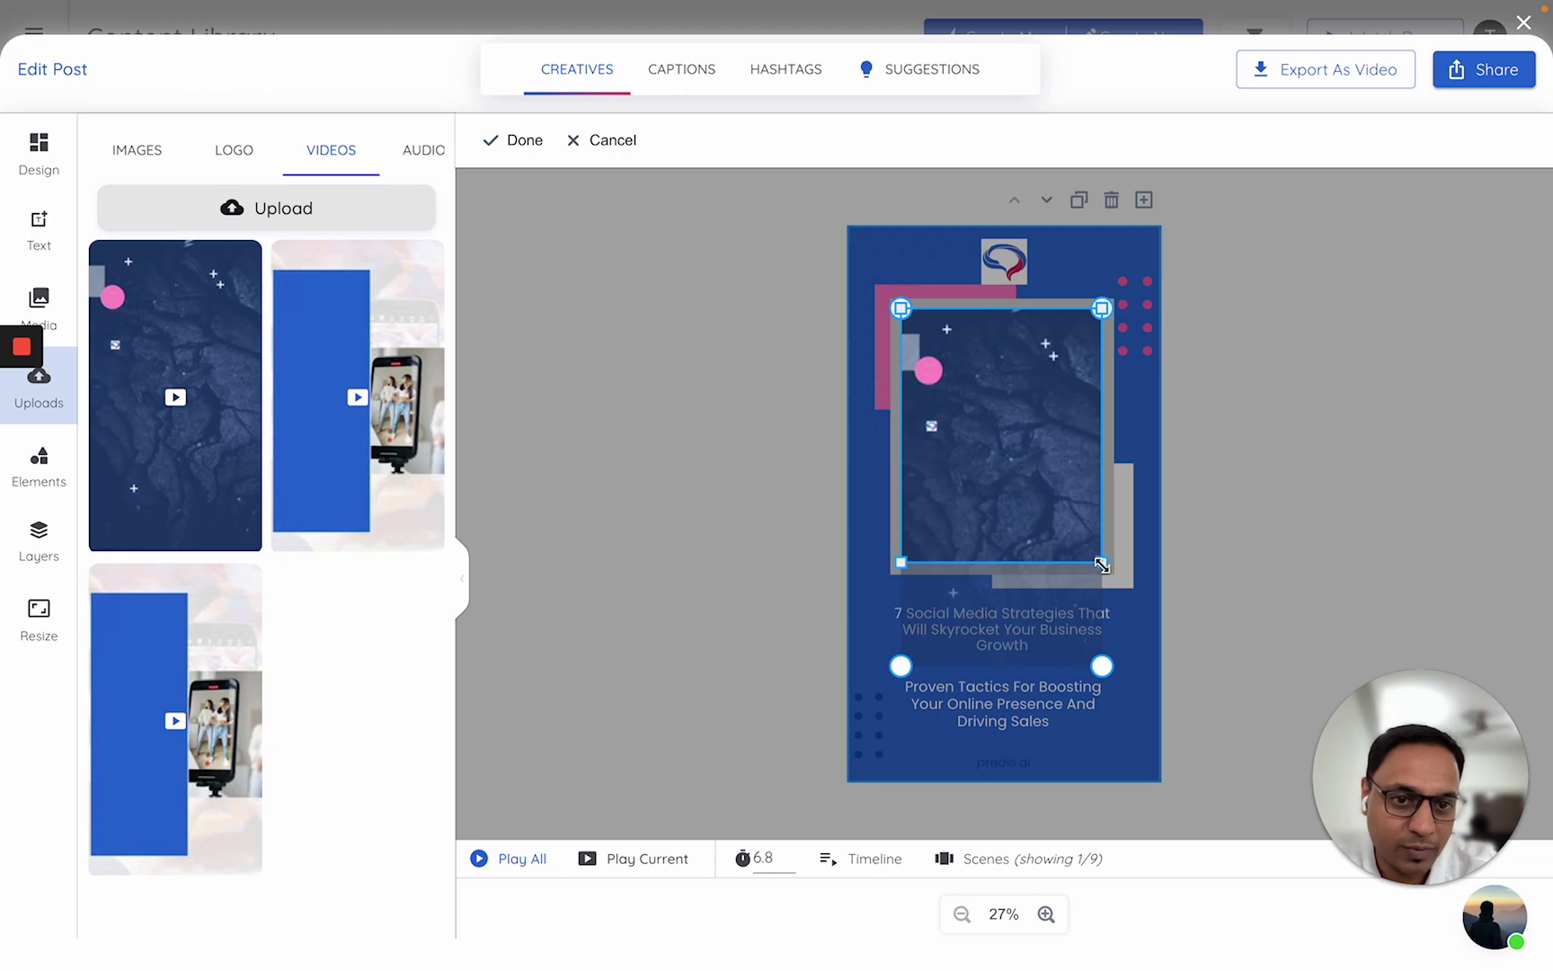
{"action": "left_click_drag", "start_coordinate": [1102, 564], "coordinate": [1103, 668]}
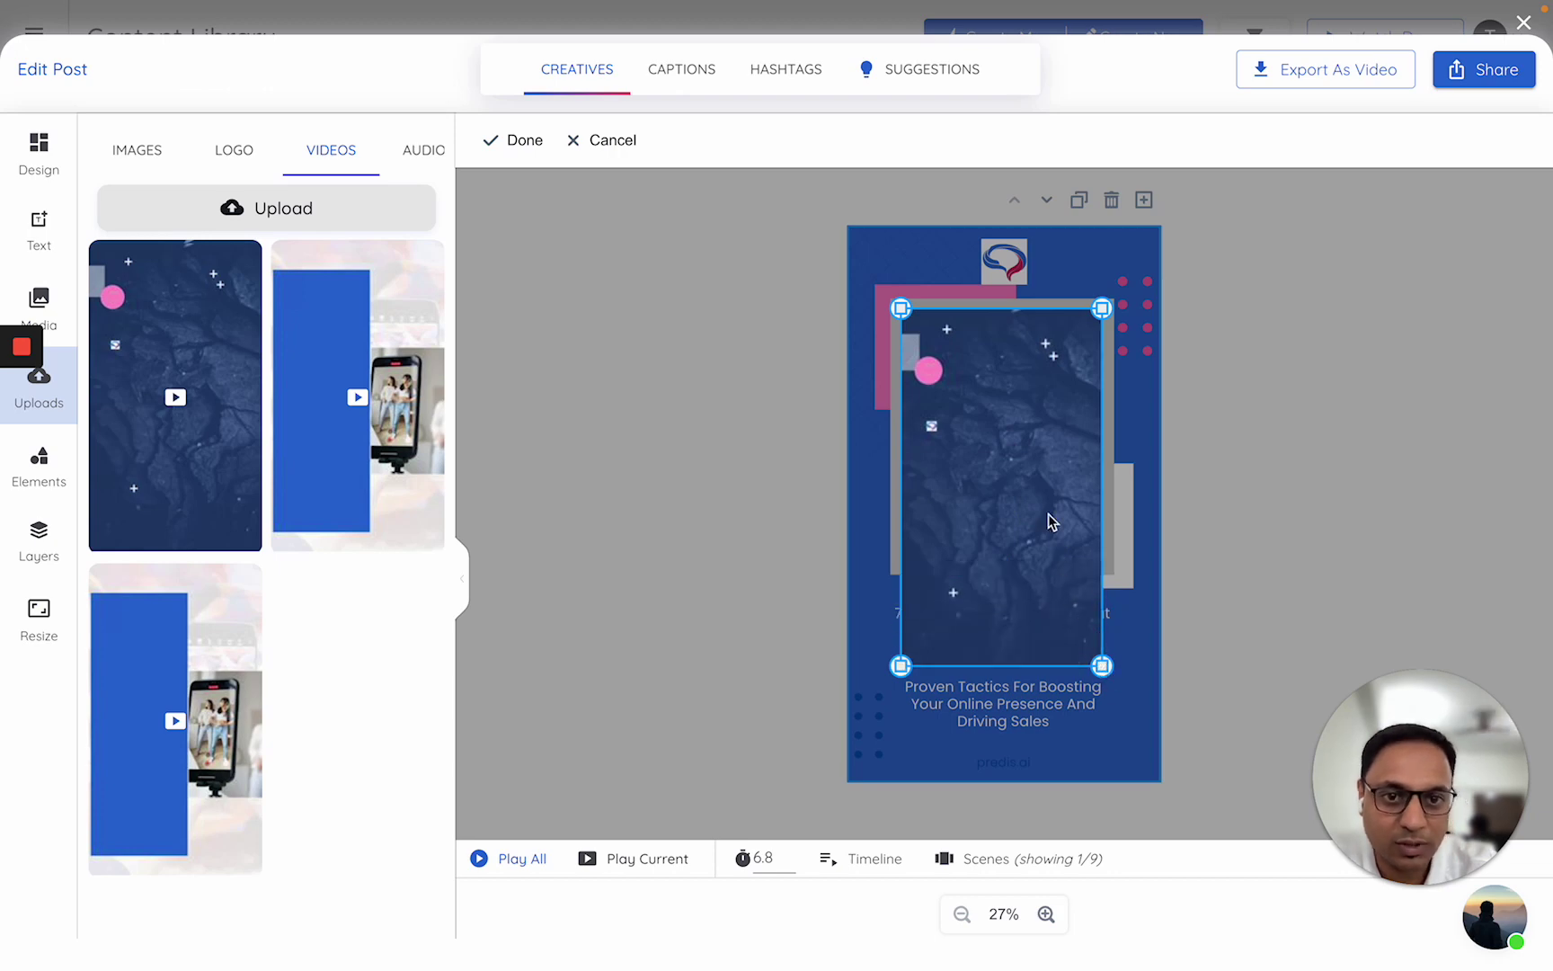
{"action": "left_click", "coordinate": [1269, 449]}
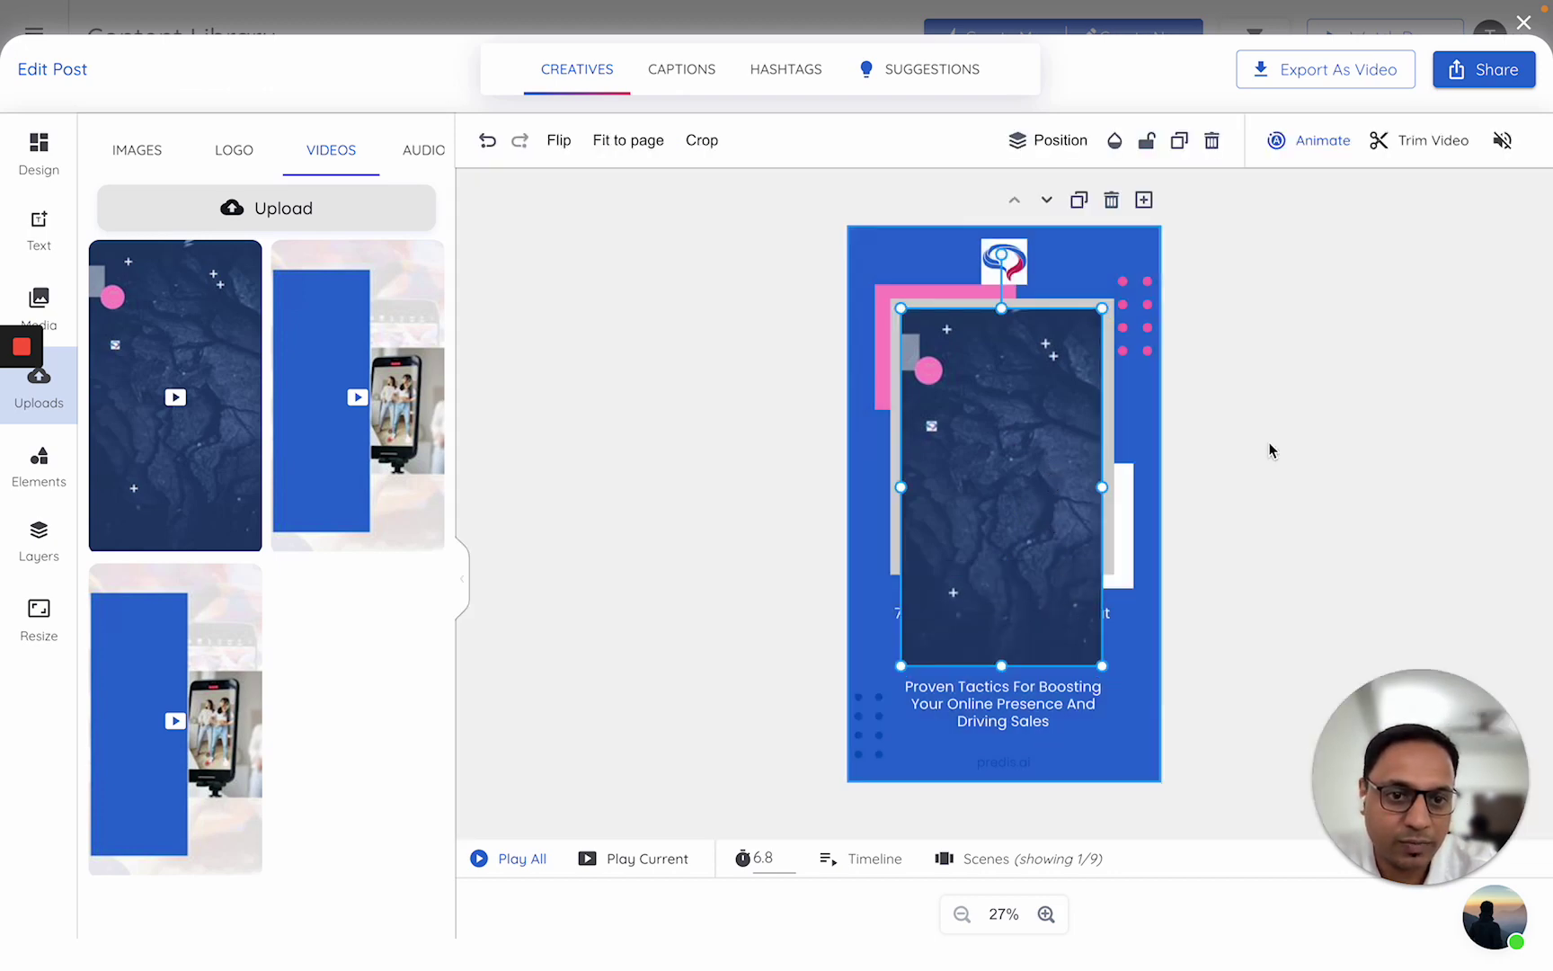
{"action": "left_click_drag", "start_coordinate": [937, 450], "coordinate": [937, 446]}
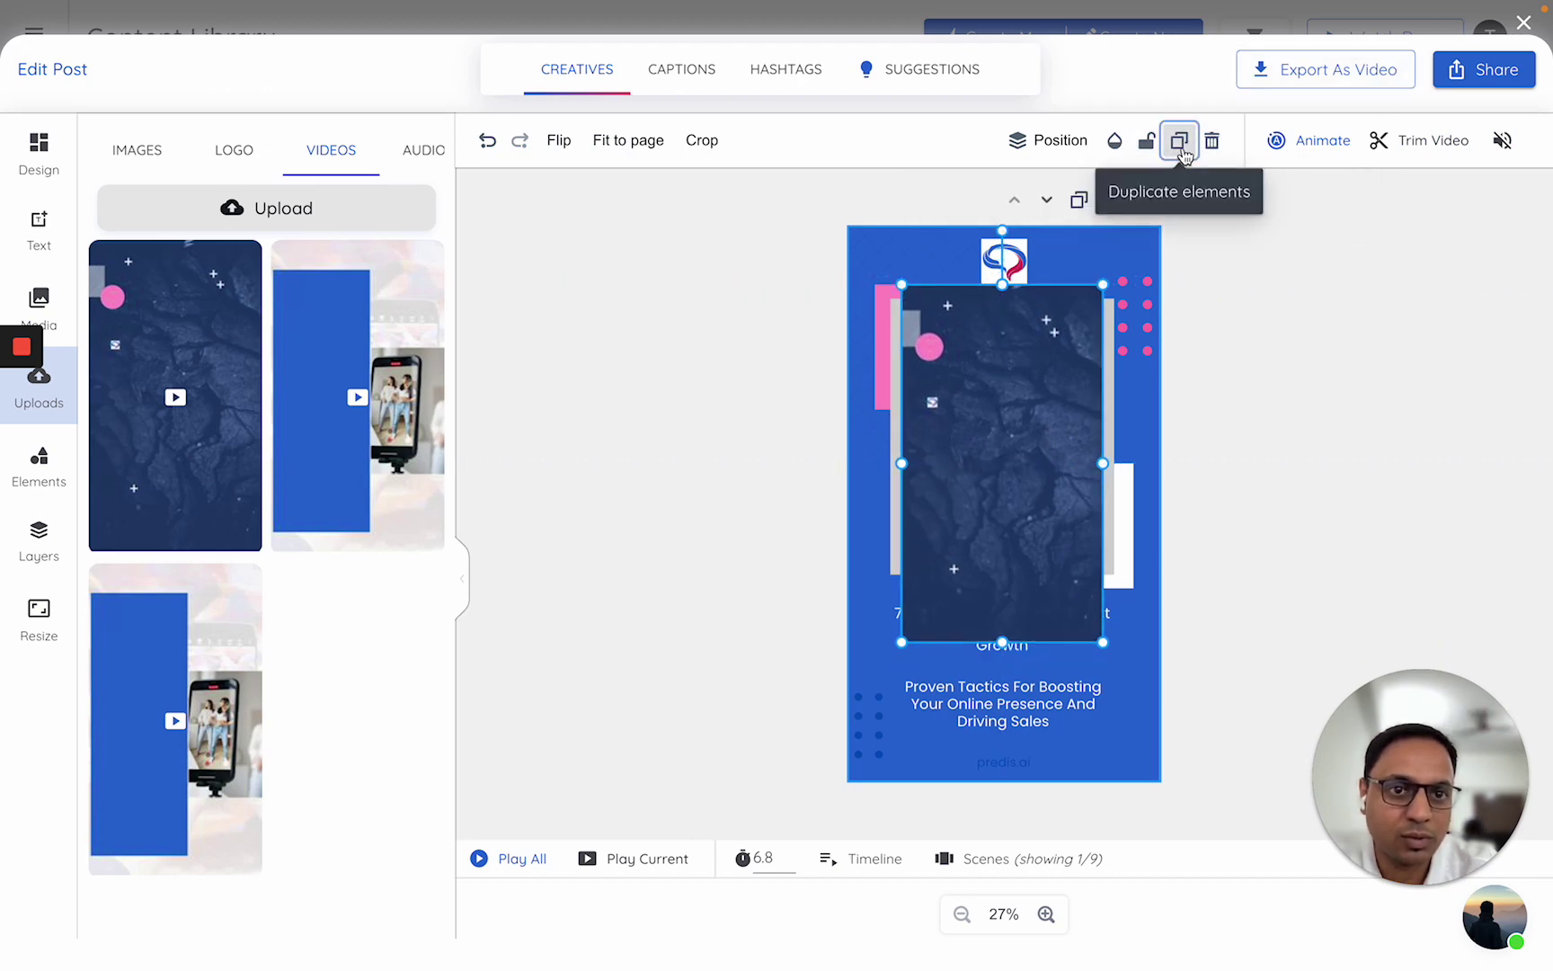
Reorder the video's layer so it sits above the grey frame.
{"action": "left_click", "coordinate": [1179, 142]}
{"action": "left_click", "coordinate": [1059, 142]}
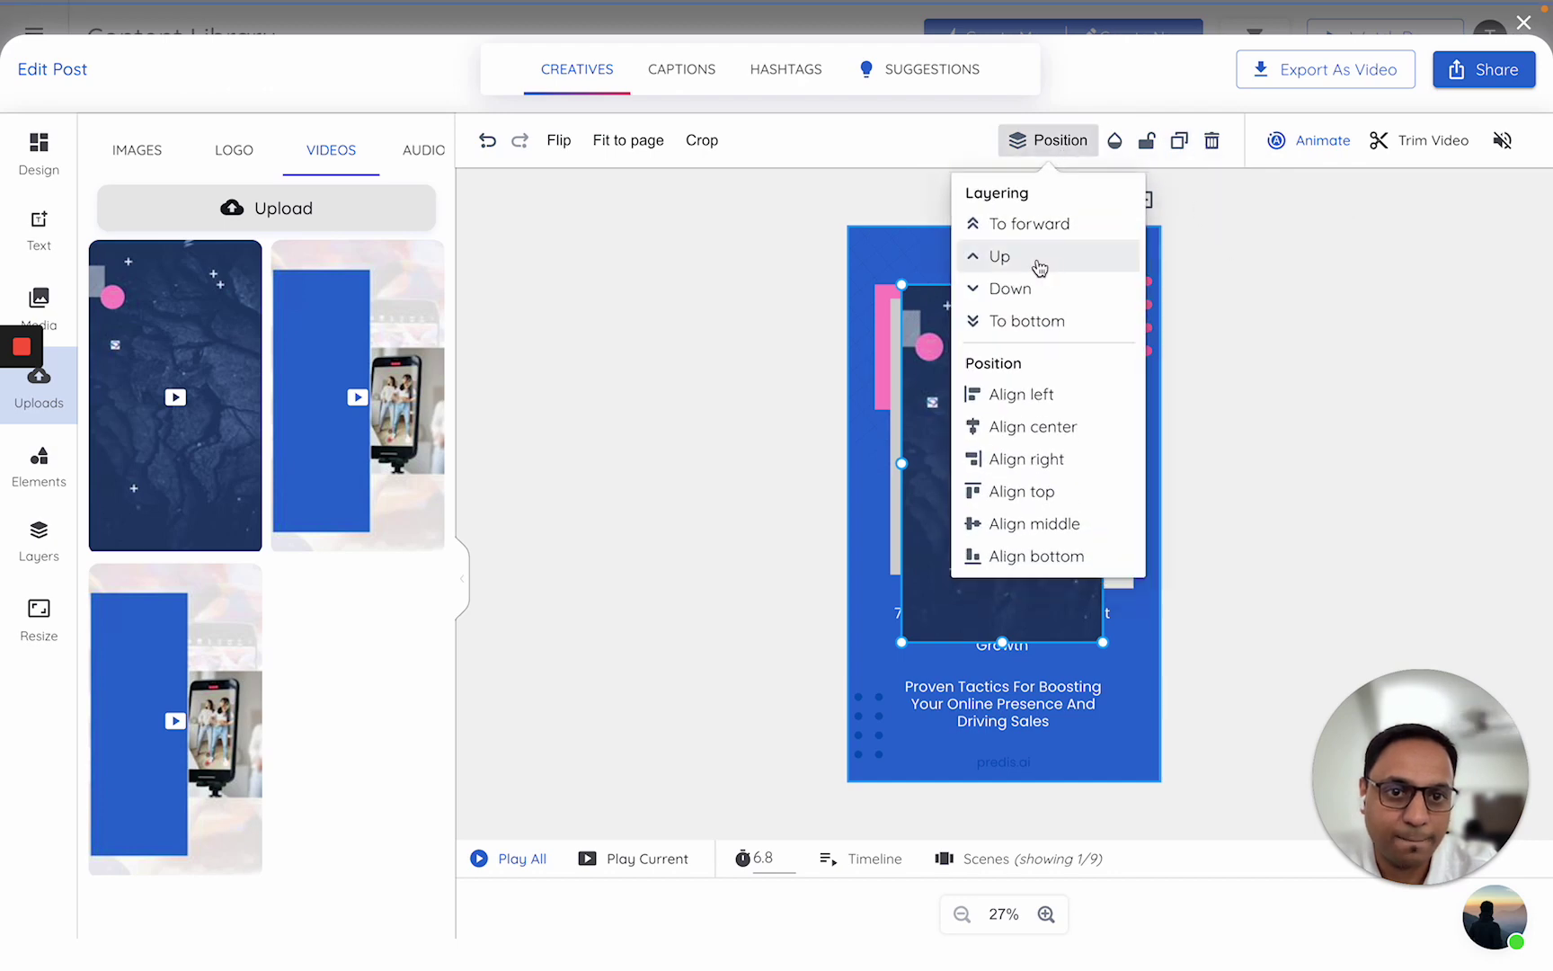
{"action": "left_click", "coordinate": [1034, 288]}
{"action": "left_click", "coordinate": [1033, 289]}
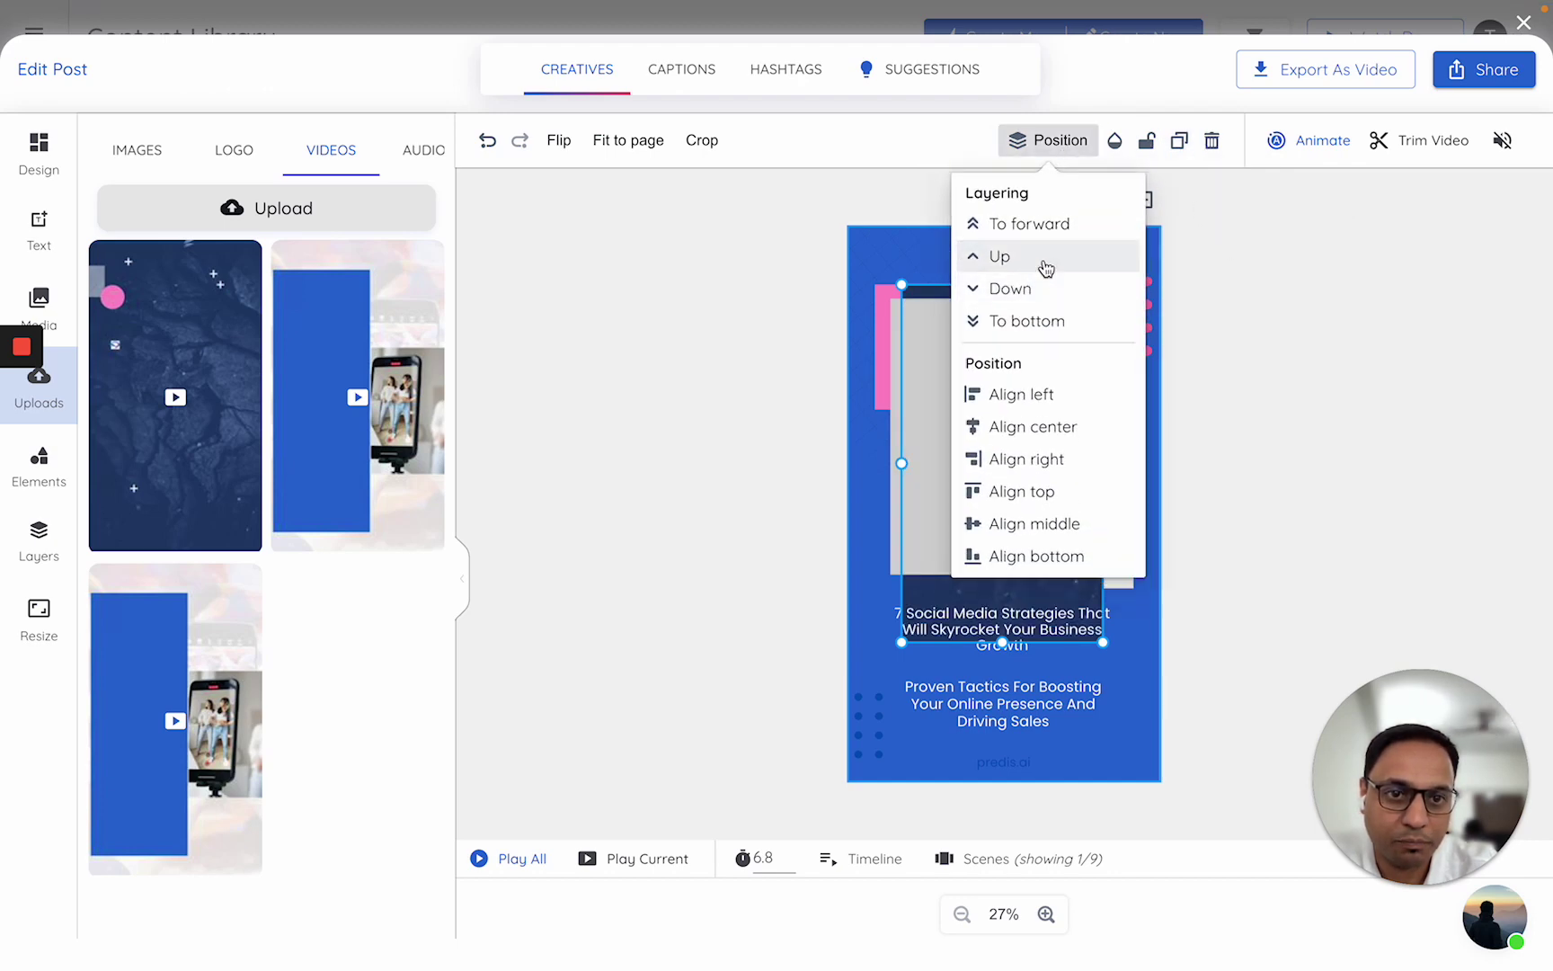
{"action": "left_click", "coordinate": [1044, 263]}
{"action": "left_click", "coordinate": [1045, 264]}
{"action": "left_click", "coordinate": [1341, 440]}
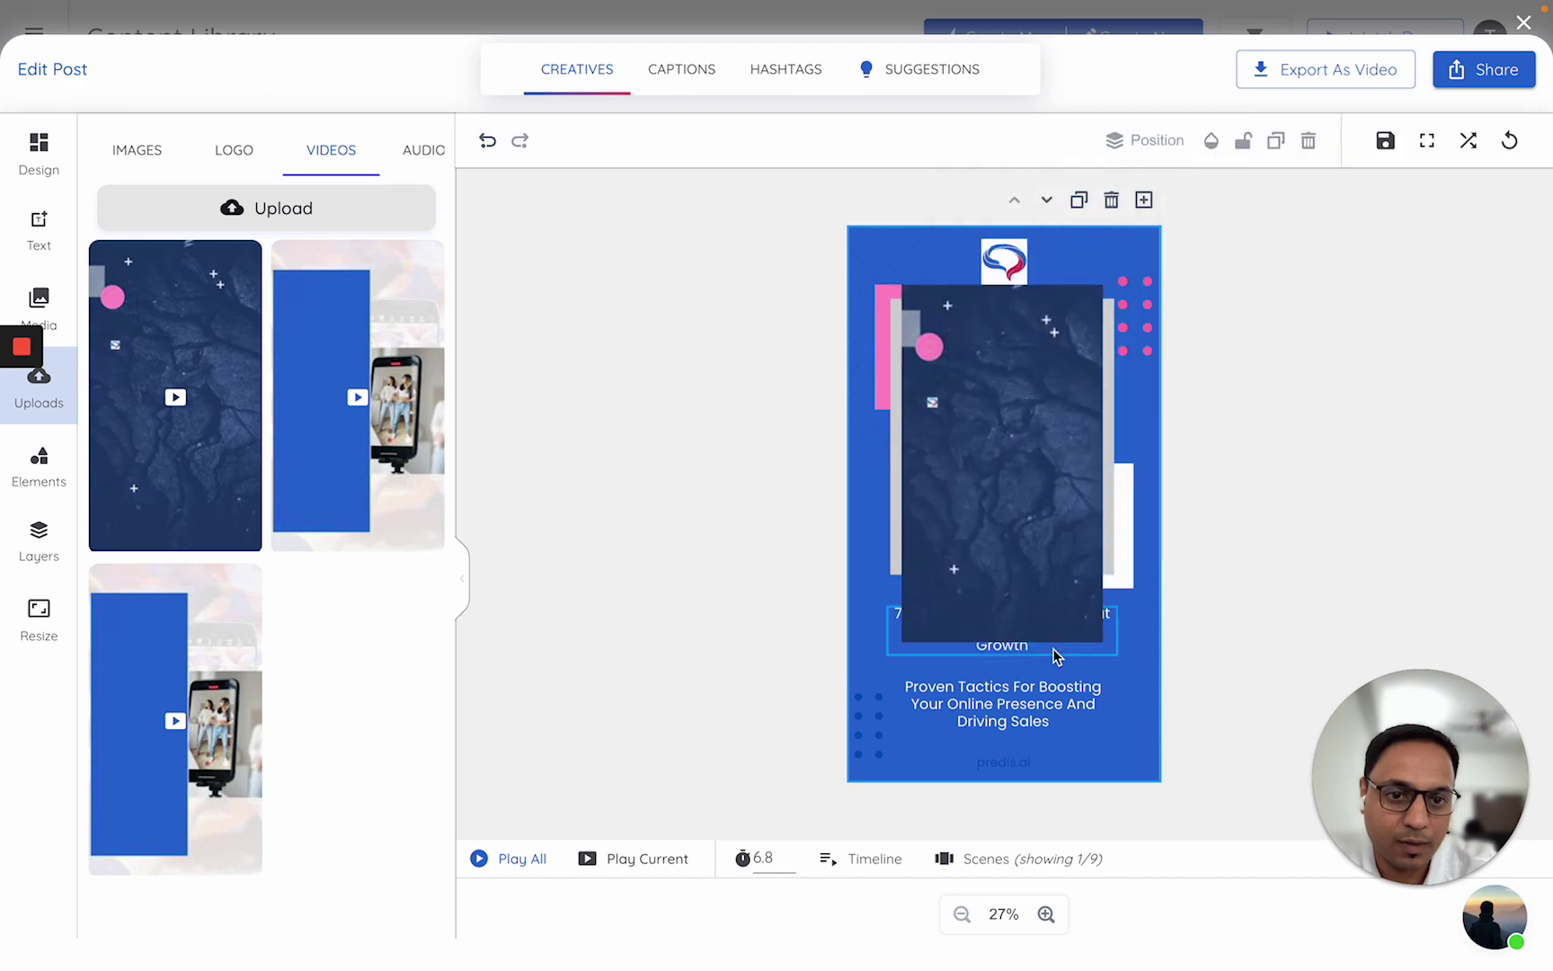
Bring the title text forward in front of the video.
{"action": "left_click", "coordinate": [1036, 656]}
{"action": "left_click", "coordinate": [1205, 137]}
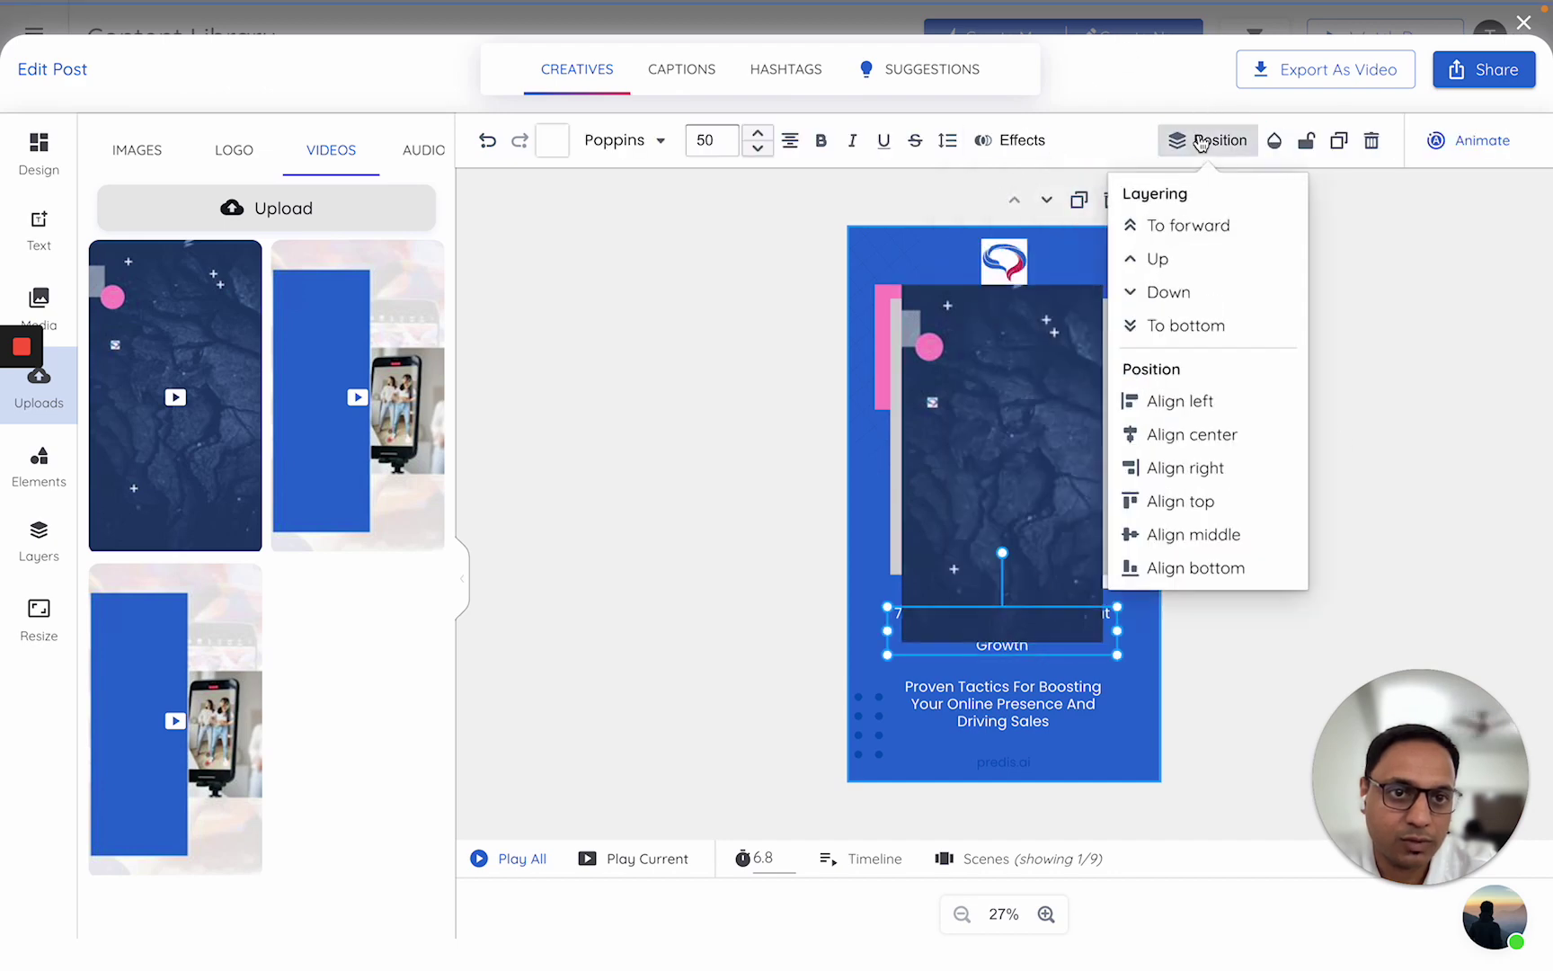
{"action": "left_click", "coordinate": [1200, 225]}
{"action": "left_click", "coordinate": [1382, 412]}
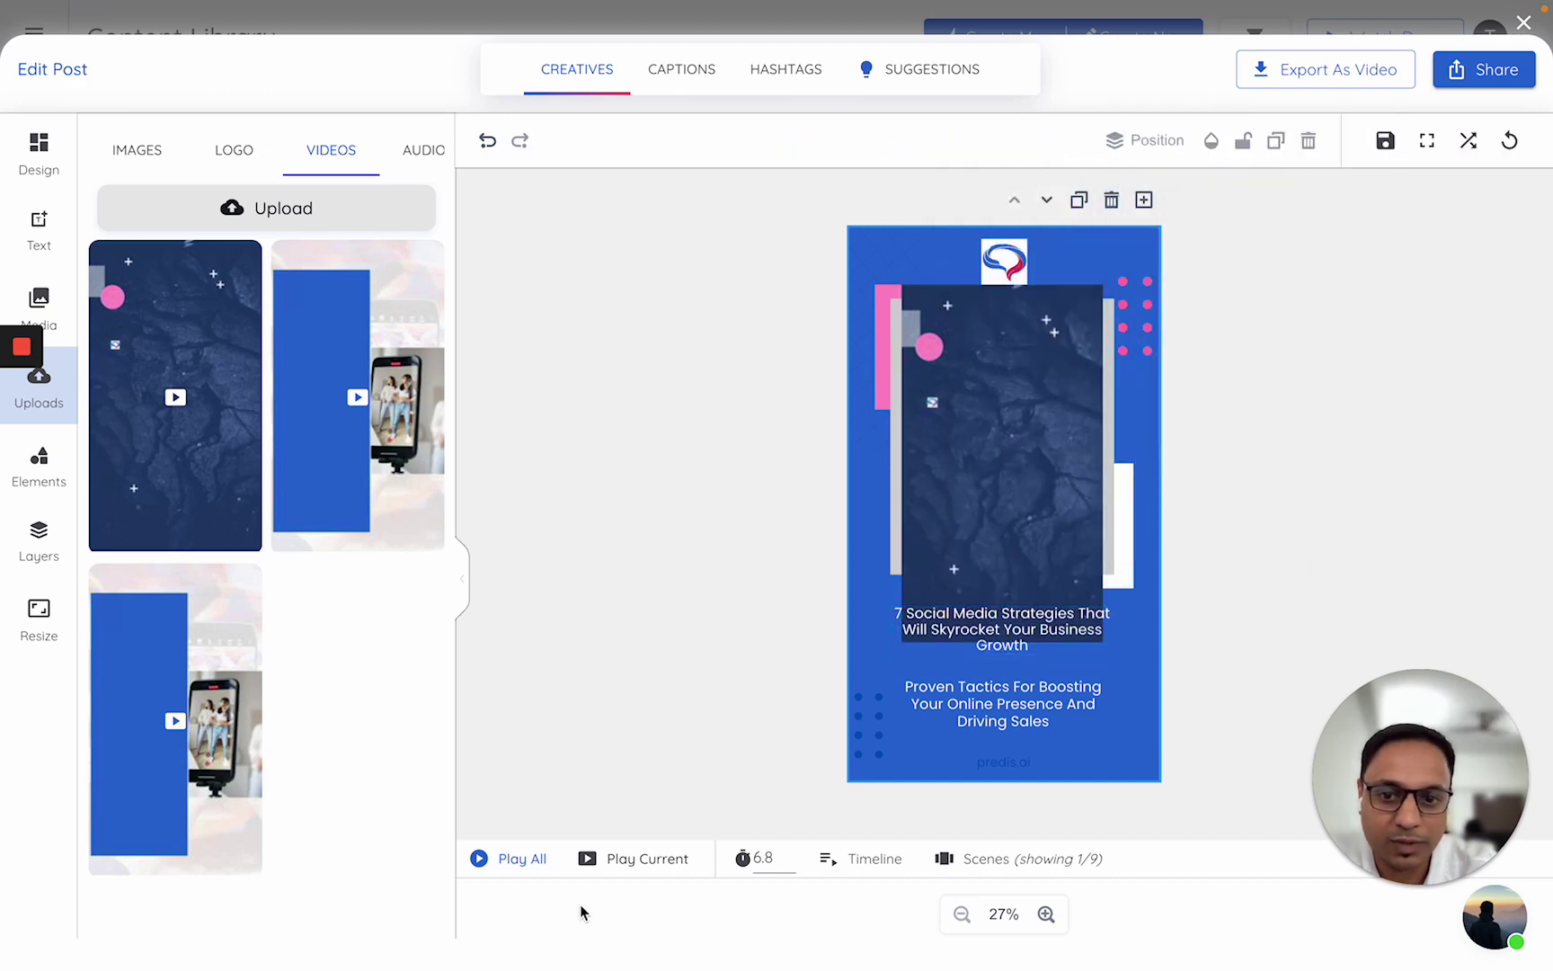
{"action": "left_click", "coordinate": [641, 860]}
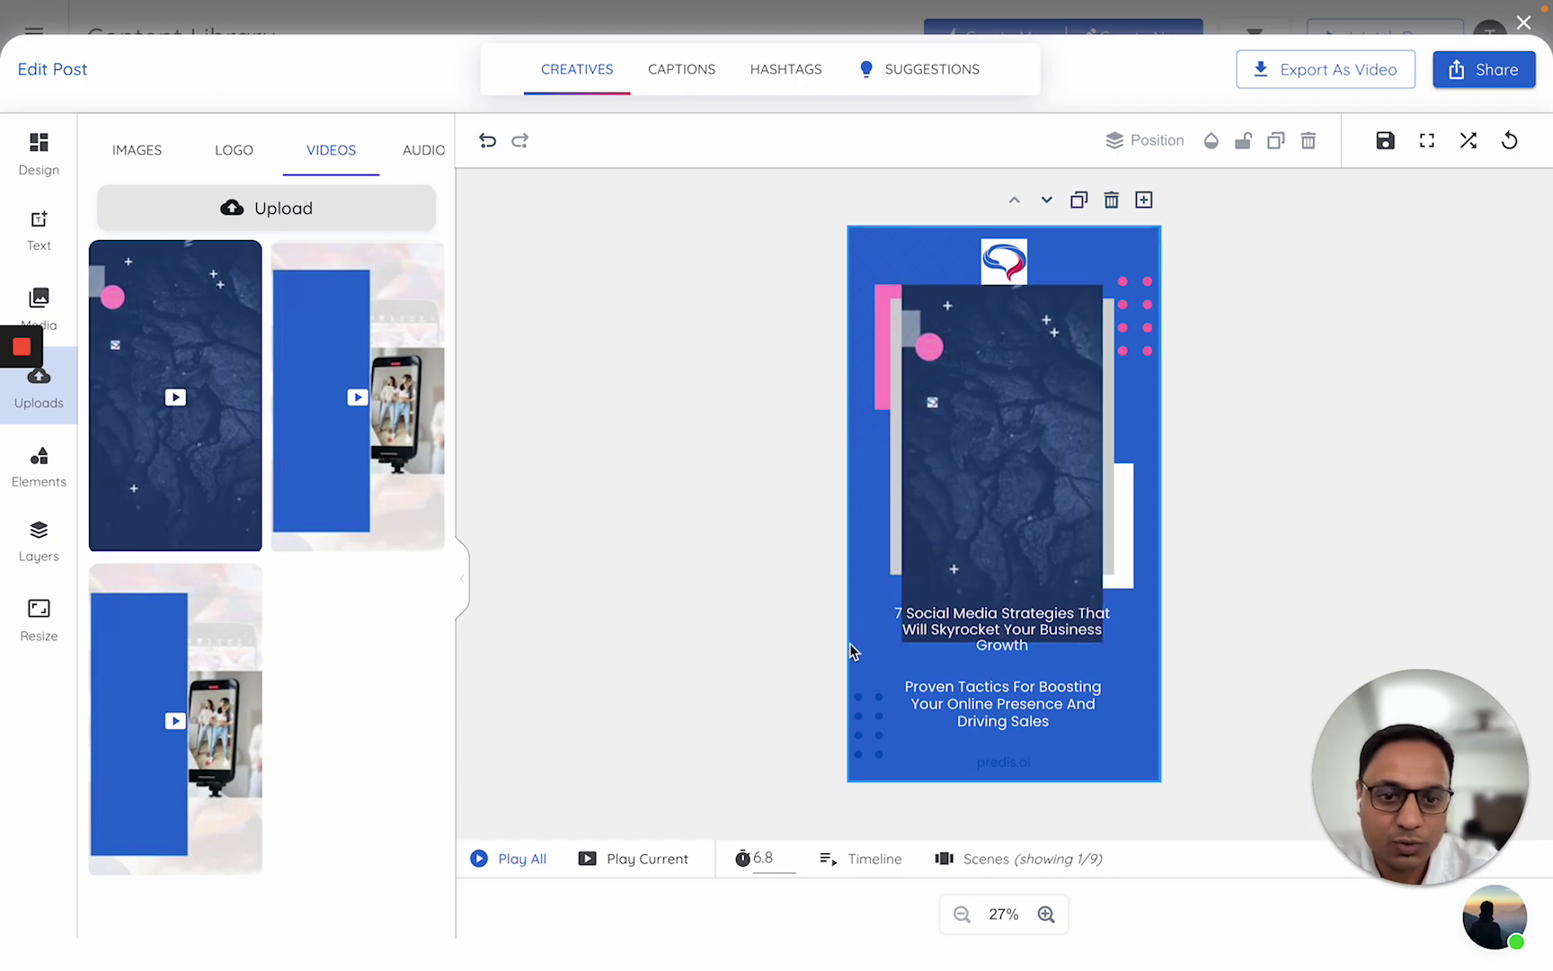
{"action": "left_click", "coordinate": [155, 169]}
{"action": "left_click", "coordinate": [342, 160]}
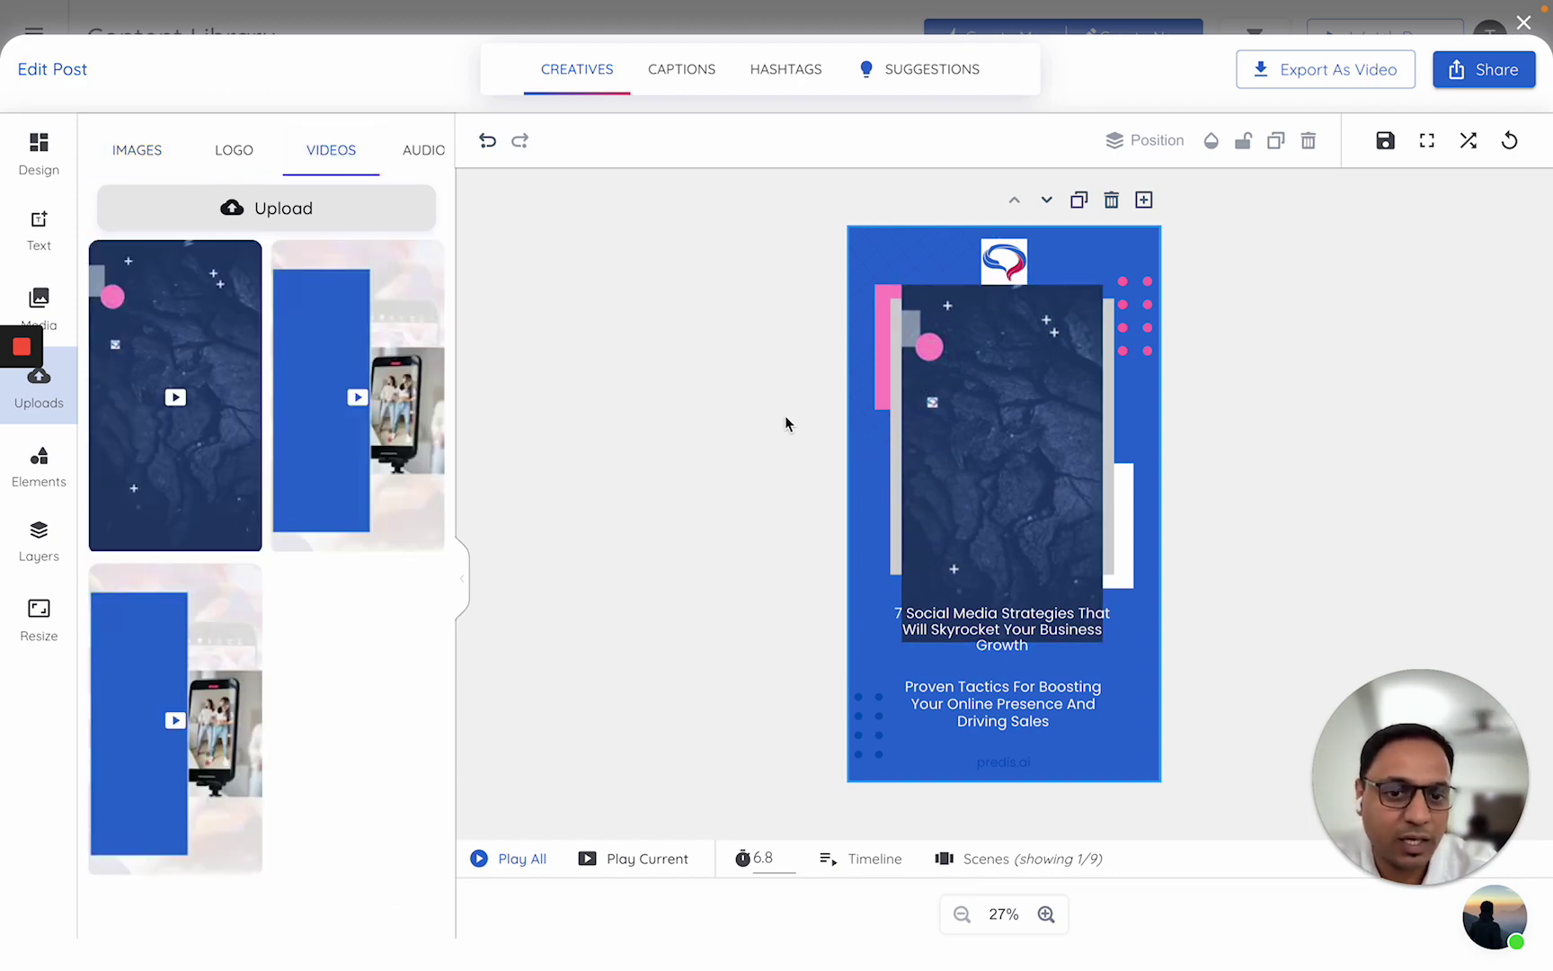
{"action": "scroll", "coordinate": [1097, 521], "scroll_direction": "down", "scroll_amount": 5}
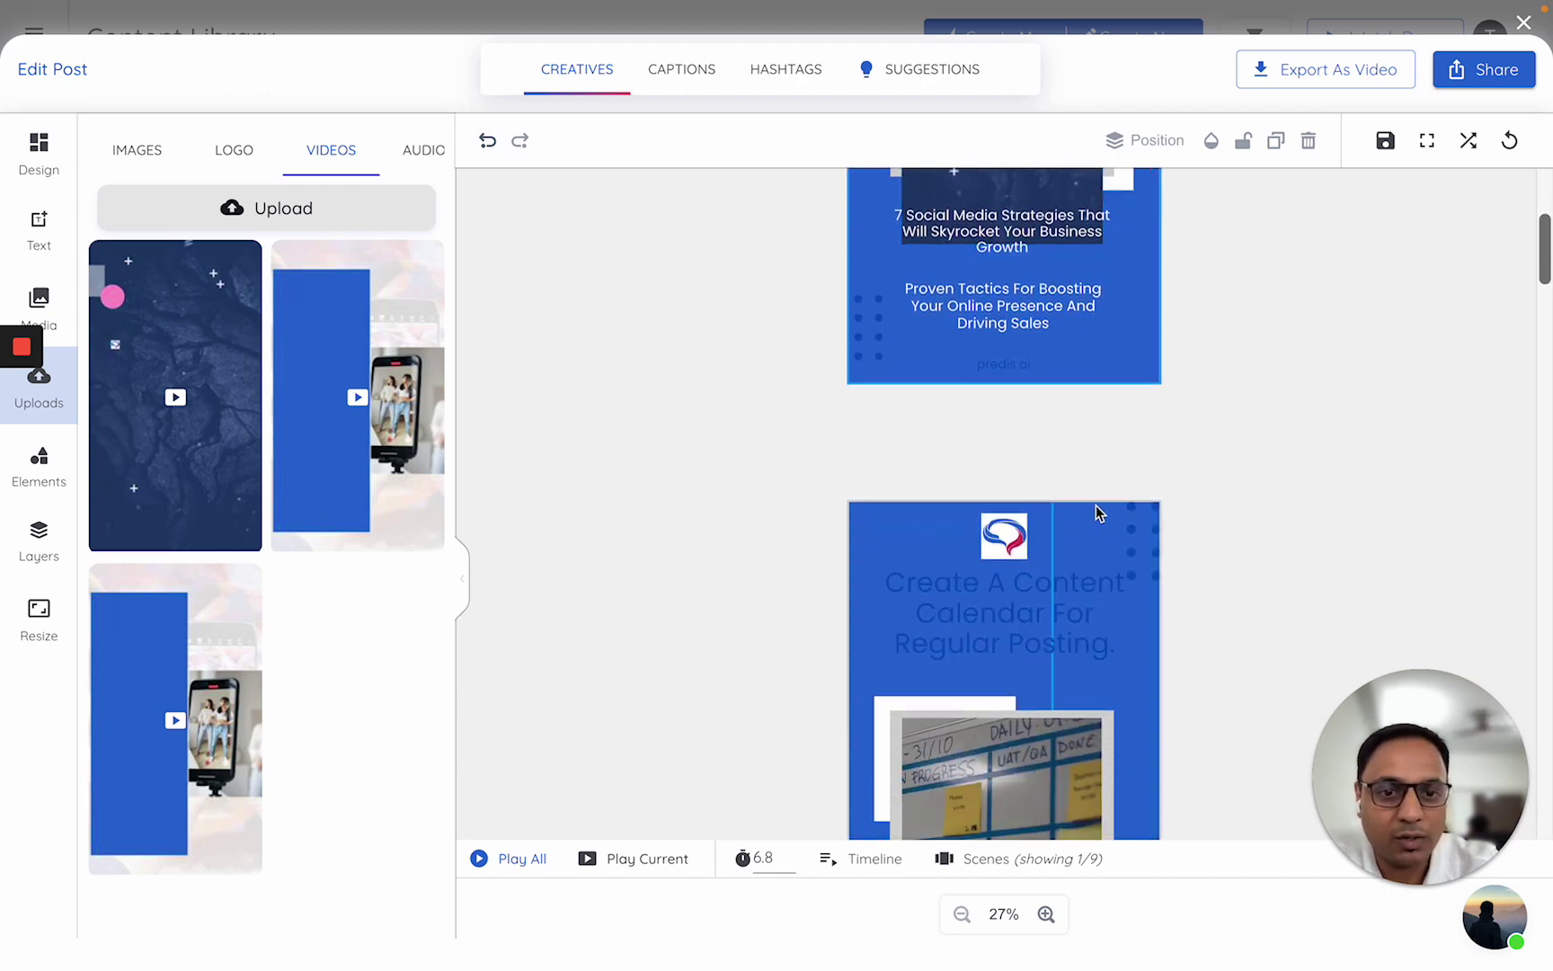
{"action": "scroll", "coordinate": [1088, 588], "scroll_direction": "down", "scroll_amount": 2}
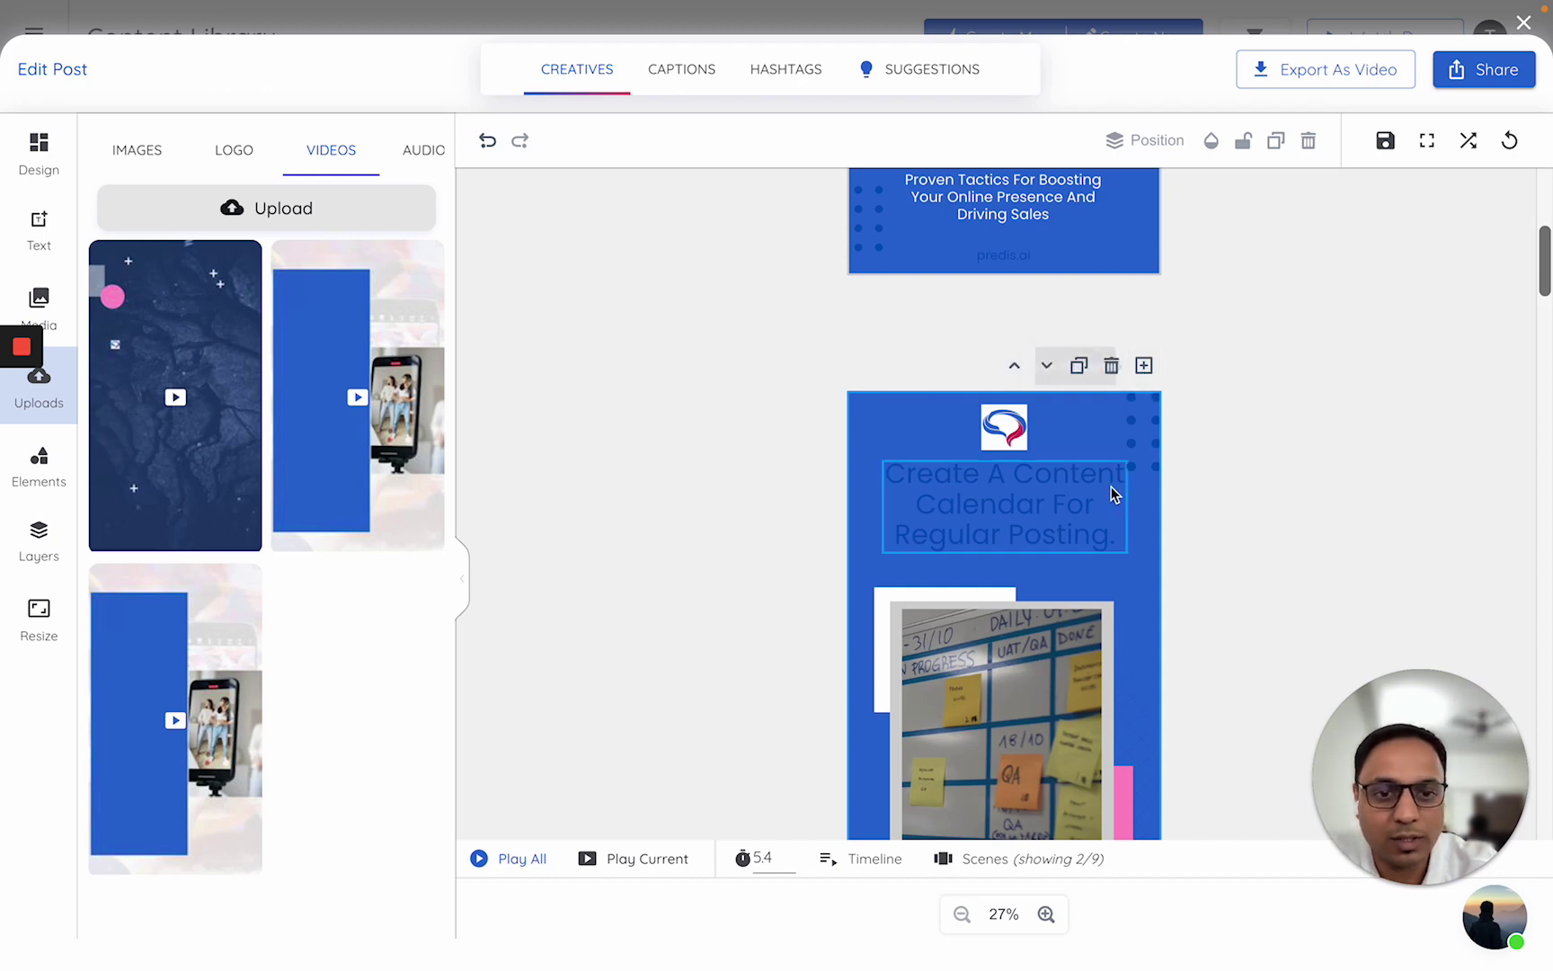
{"action": "scroll", "coordinate": [1057, 550], "scroll_direction": "down", "scroll_amount": 1}
{"action": "scroll", "coordinate": [1057, 543], "scroll_direction": "down", "scroll_amount": 3}
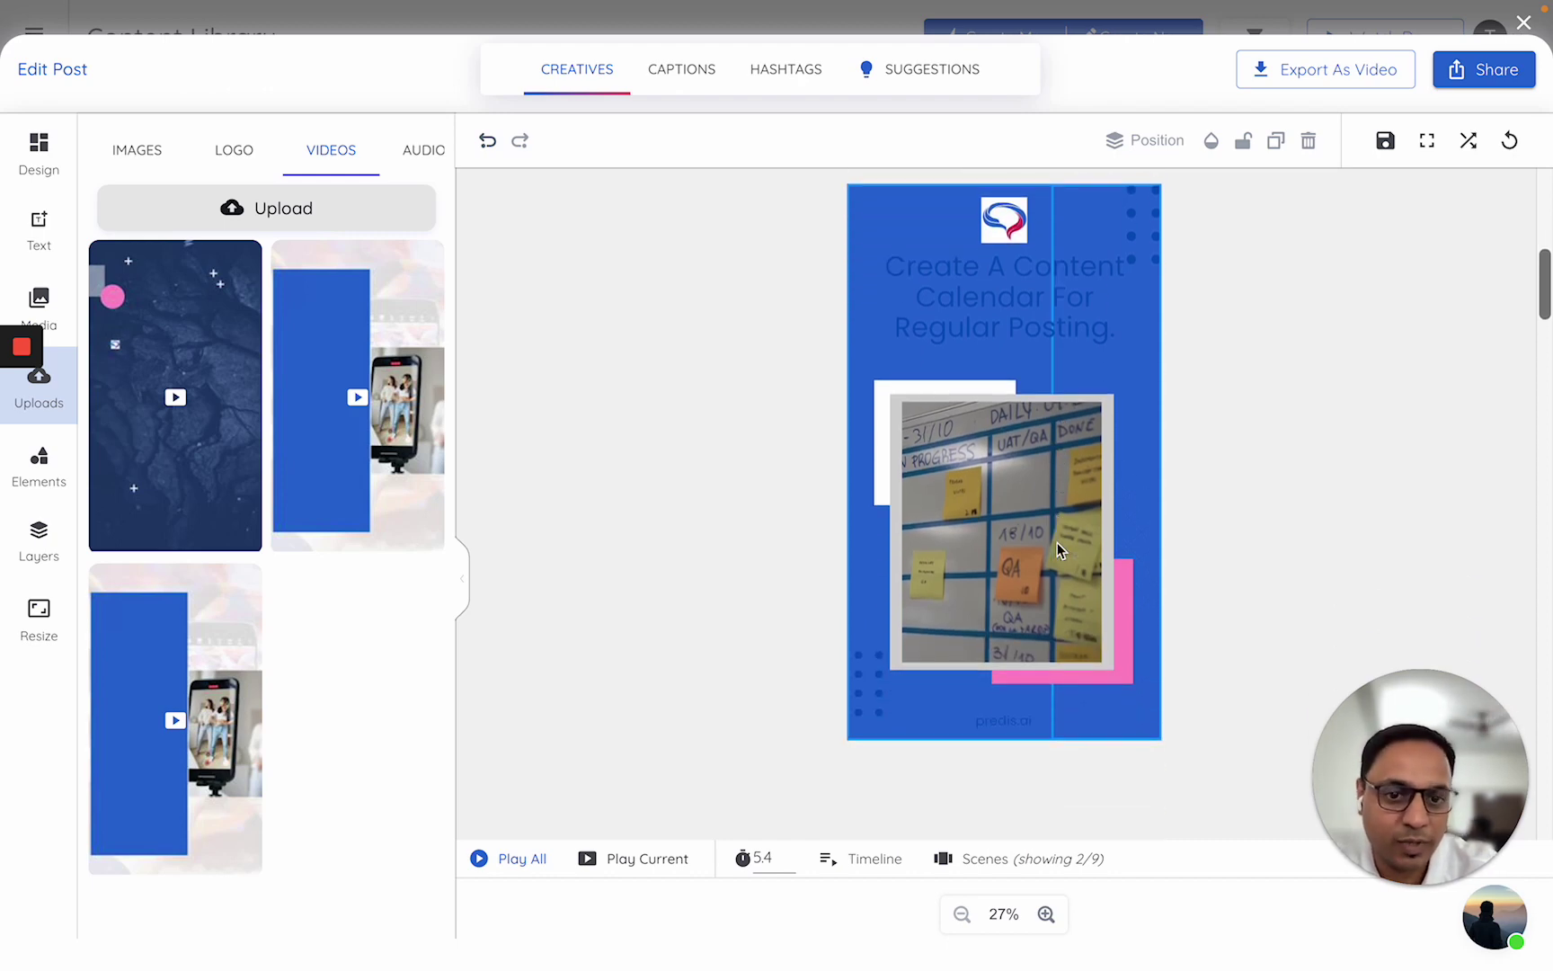
{"action": "scroll", "coordinate": [1057, 542], "scroll_direction": "up", "scroll_amount": 6}
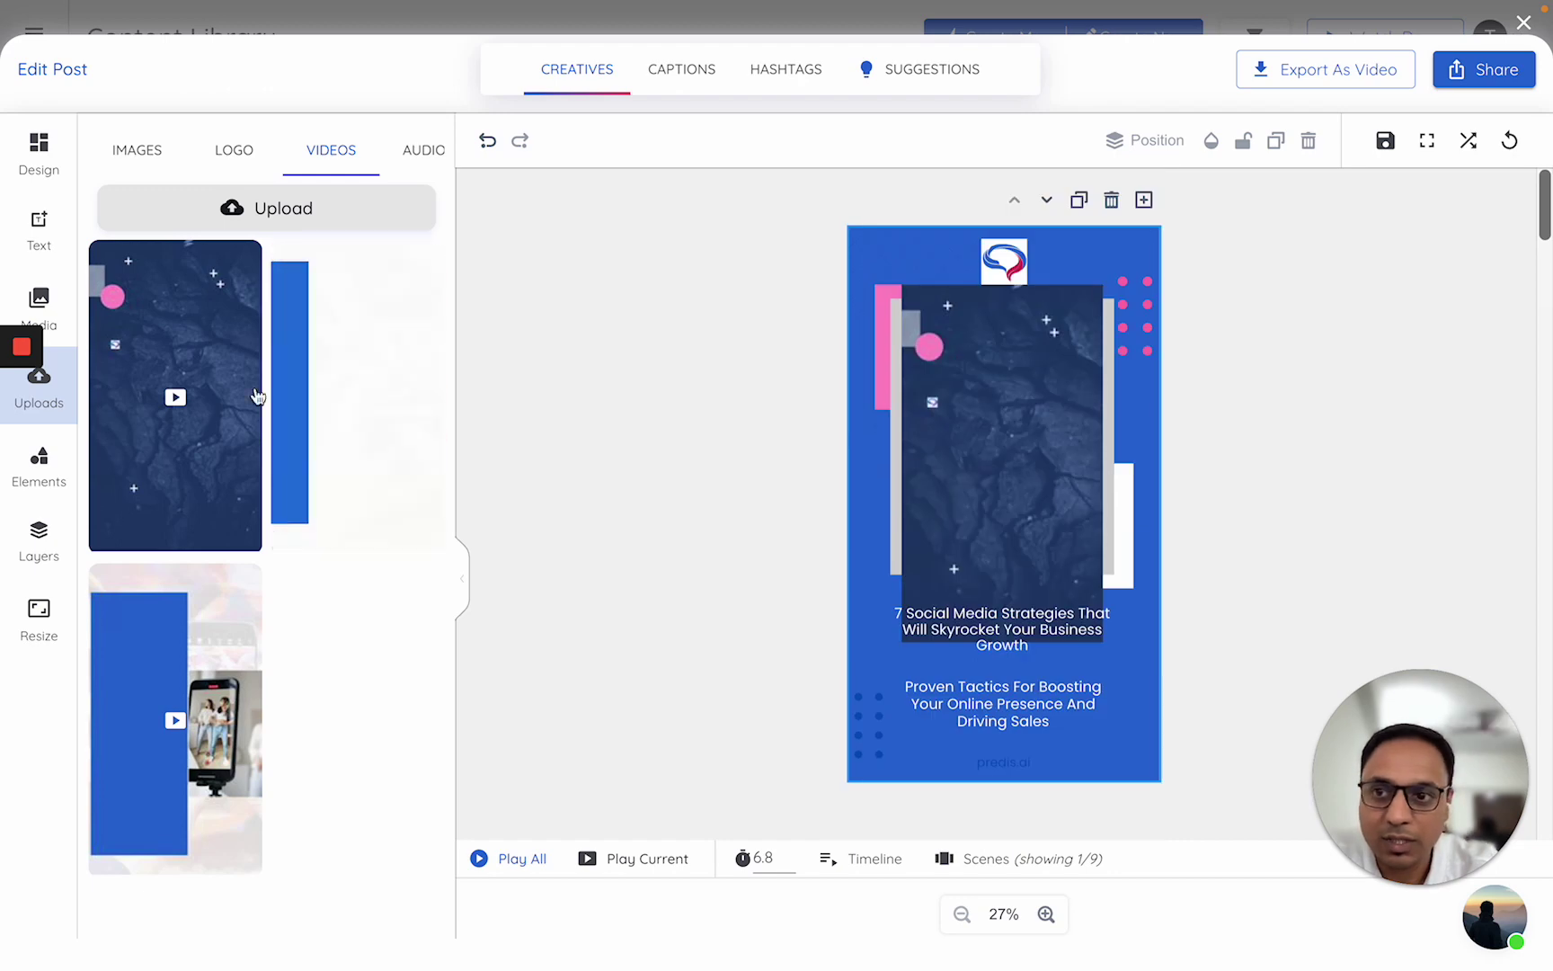
Apply the 'Tips While Doing Home Workout' design template to the post.
{"action": "left_click", "coordinate": [44, 175]}
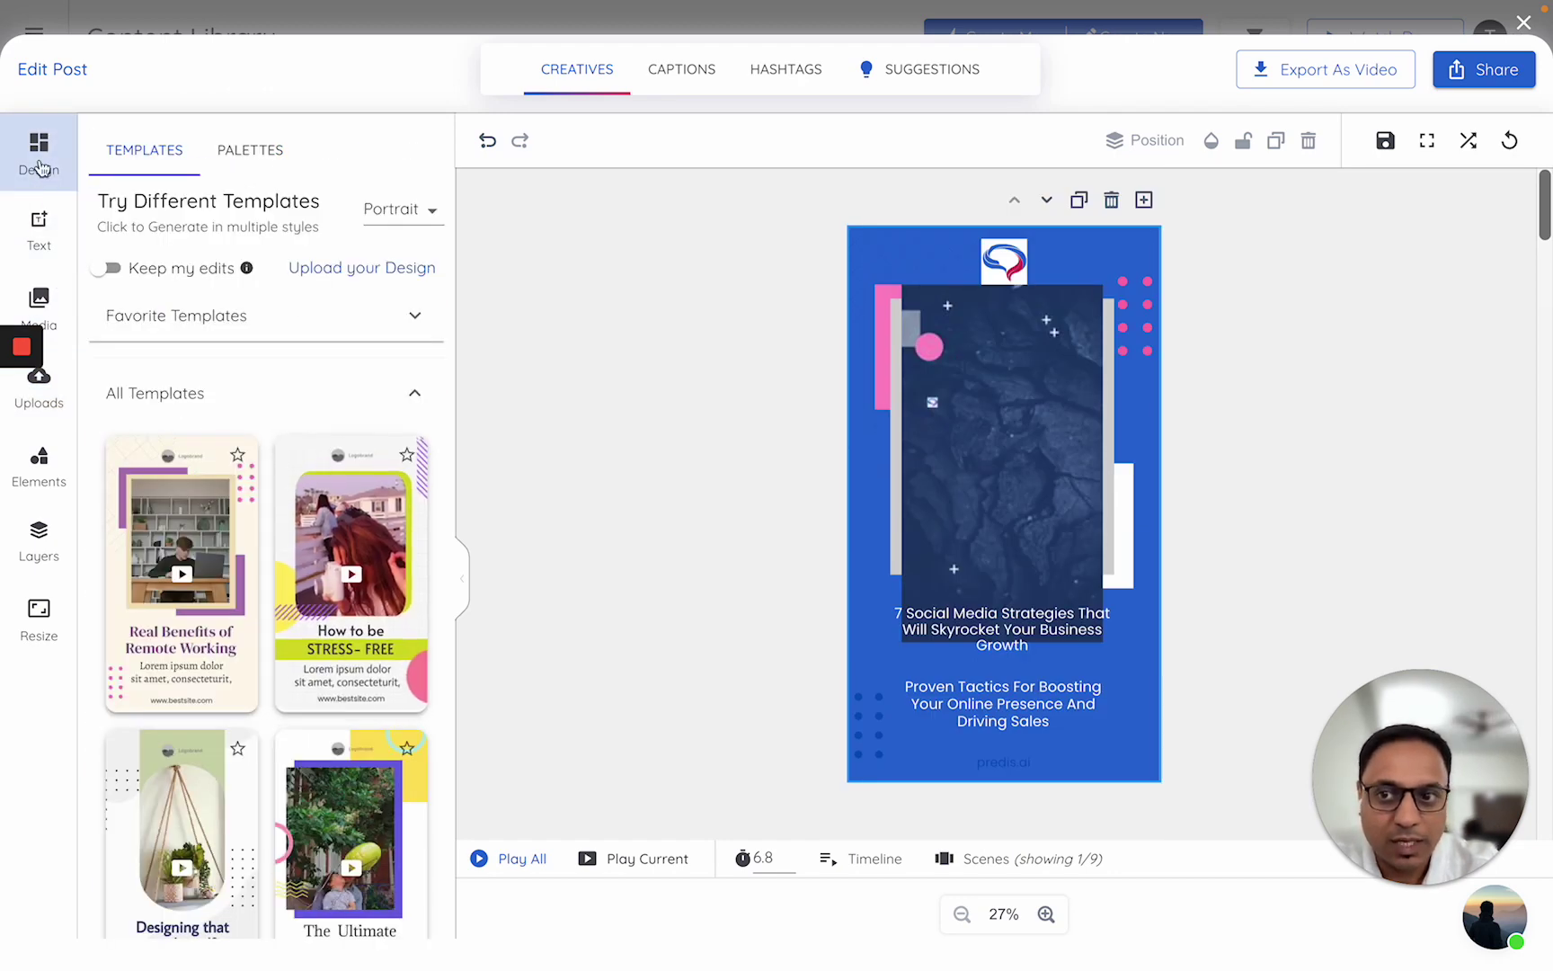
{"action": "scroll", "coordinate": [274, 506], "scroll_direction": "down", "scroll_amount": 6}
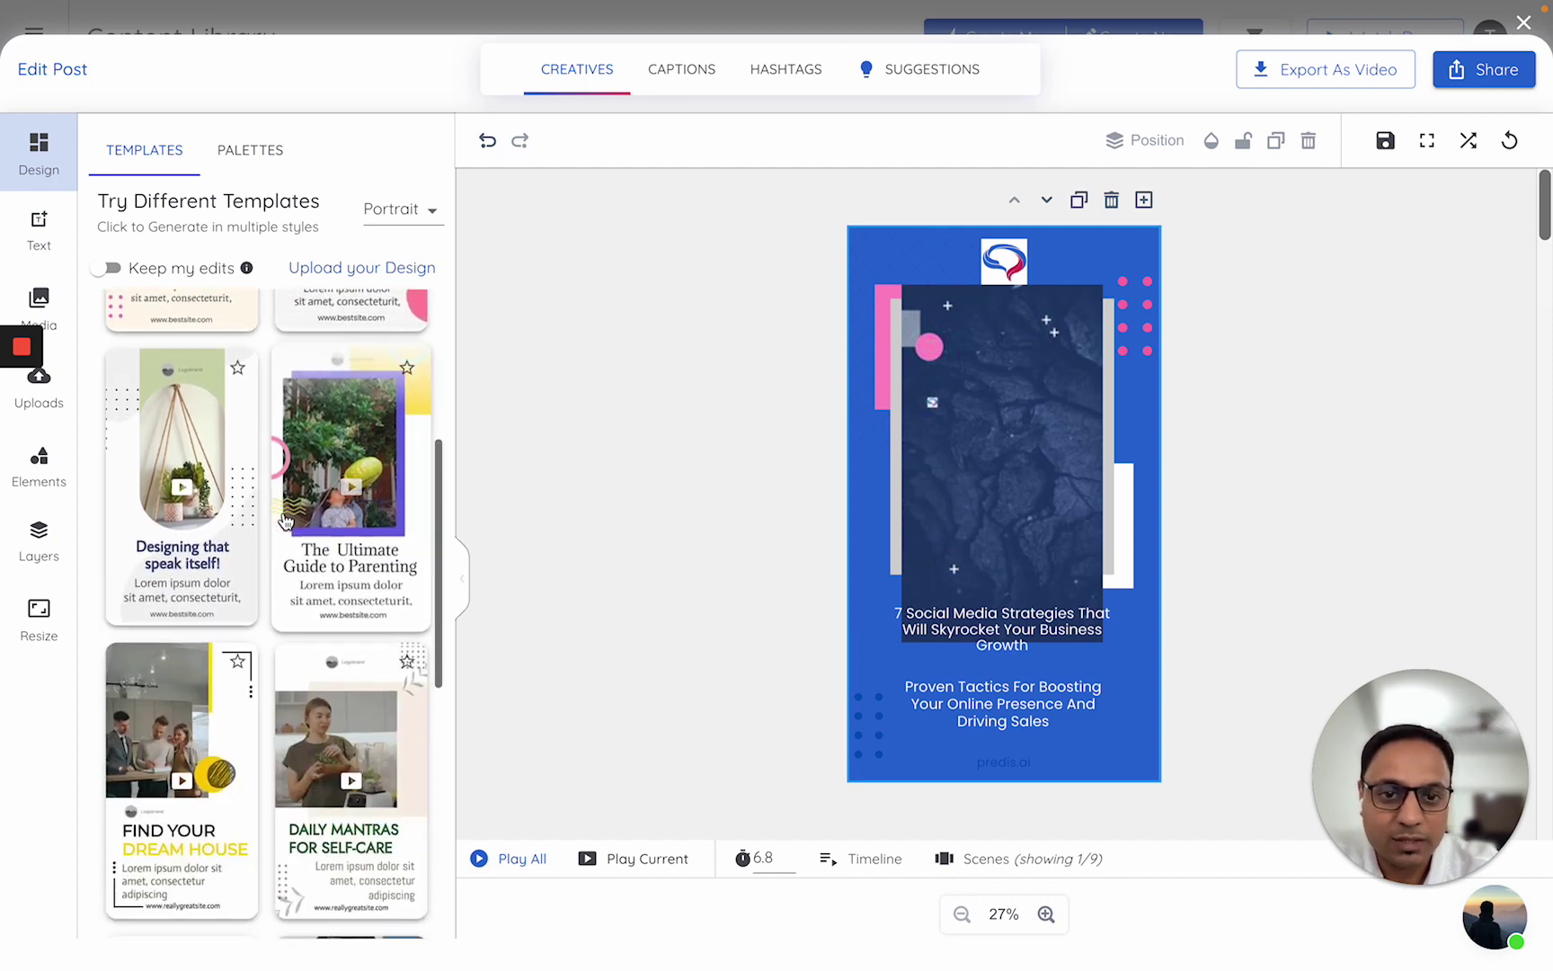
{"action": "scroll", "coordinate": [285, 521], "scroll_direction": "down", "scroll_amount": 3}
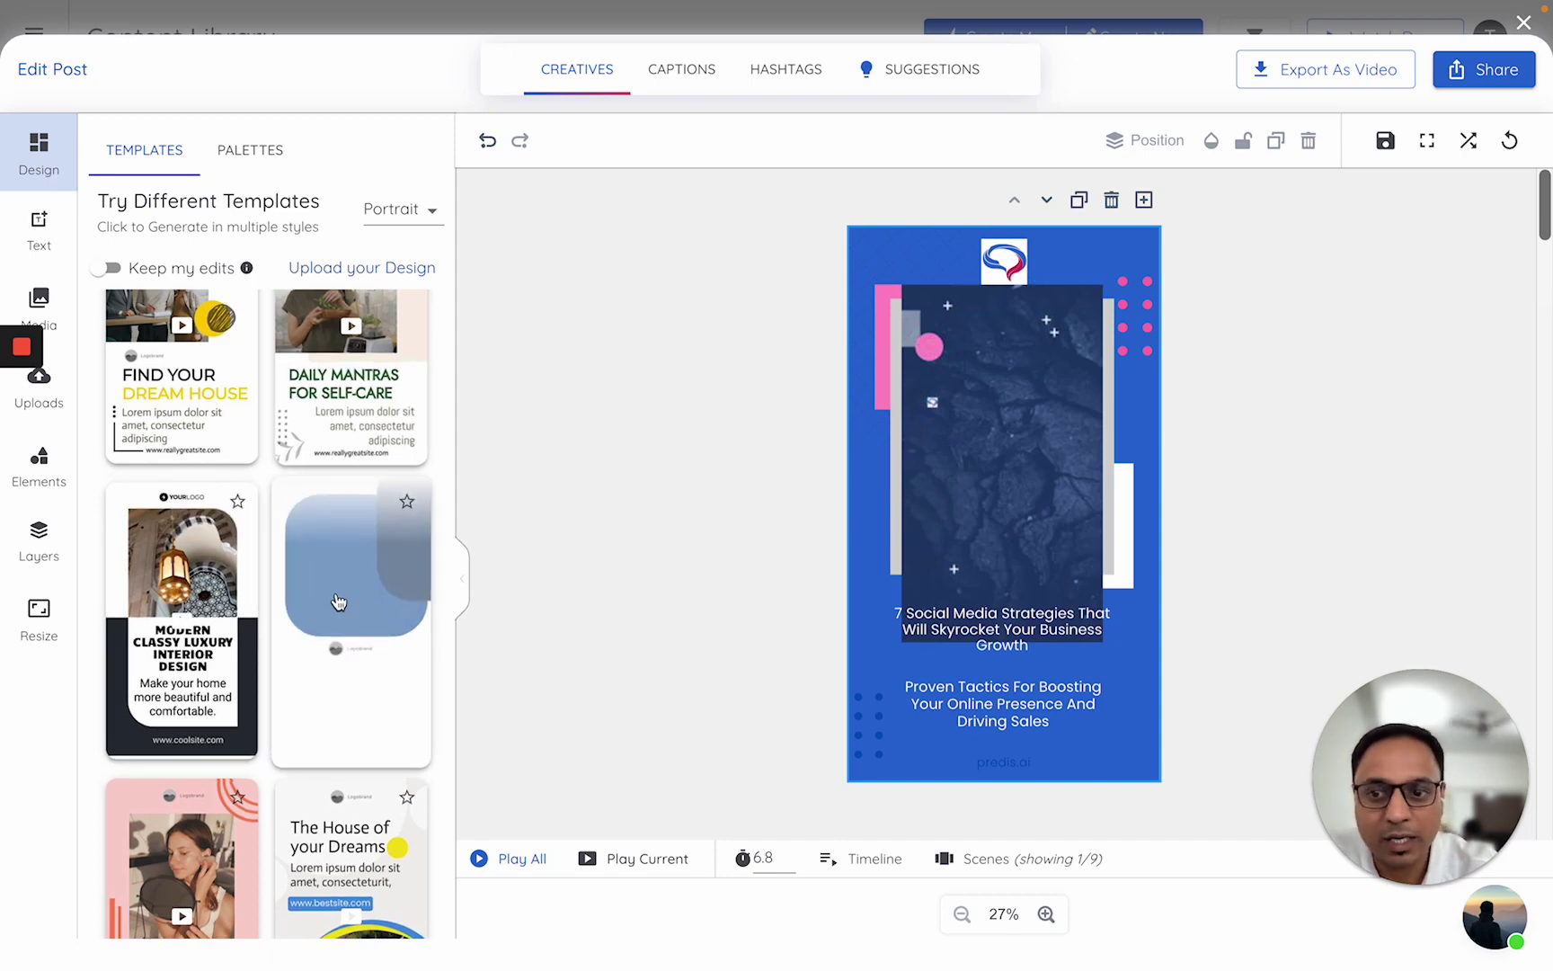
{"action": "left_click", "coordinate": [418, 603]}
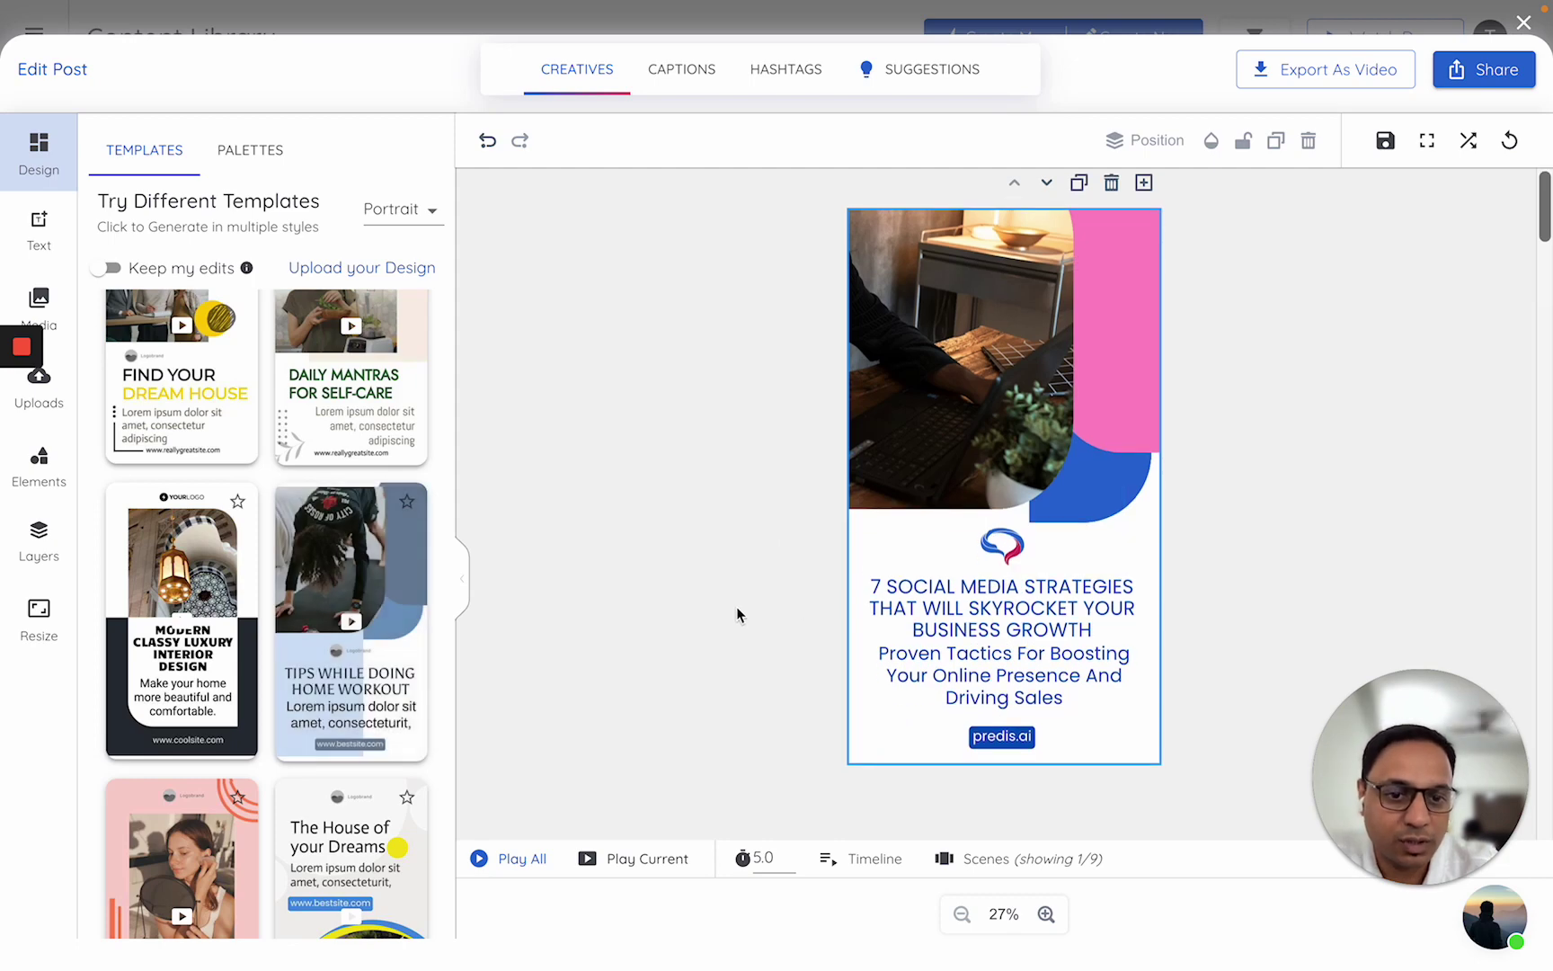
Scroll through the restyled post to review the new template's look.
{"action": "scroll", "coordinate": [736, 606], "scroll_direction": "down", "scroll_amount": 8}
{"action": "scroll", "coordinate": [736, 606], "scroll_direction": "down", "scroll_amount": 6}
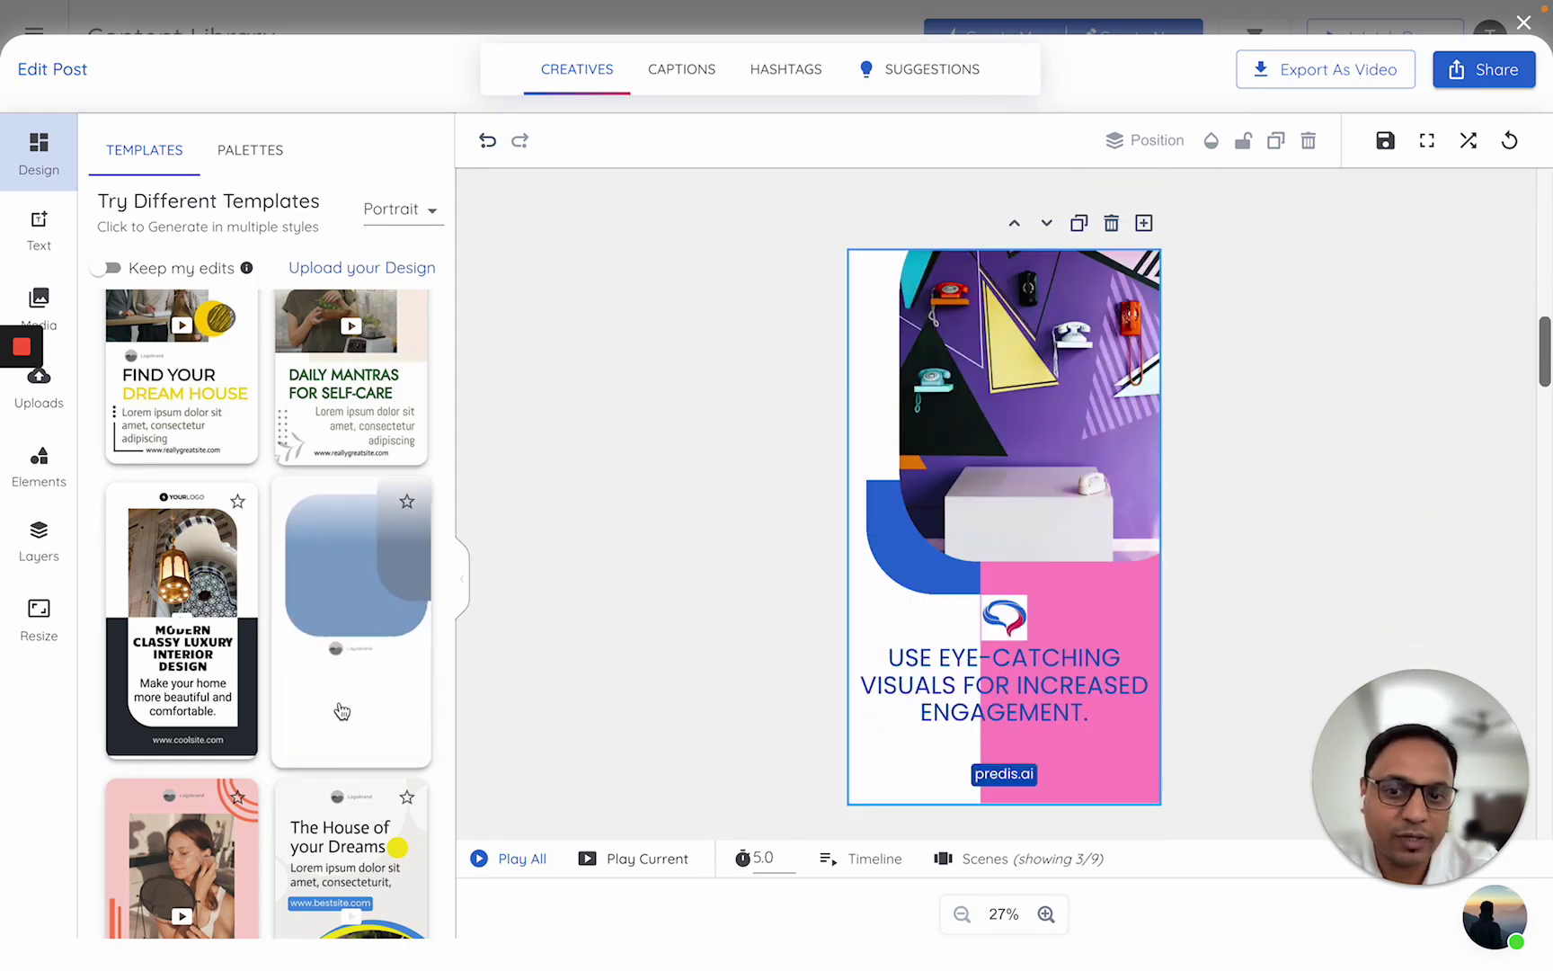
{"action": "scroll", "coordinate": [737, 556], "scroll_direction": "down", "scroll_amount": 10}
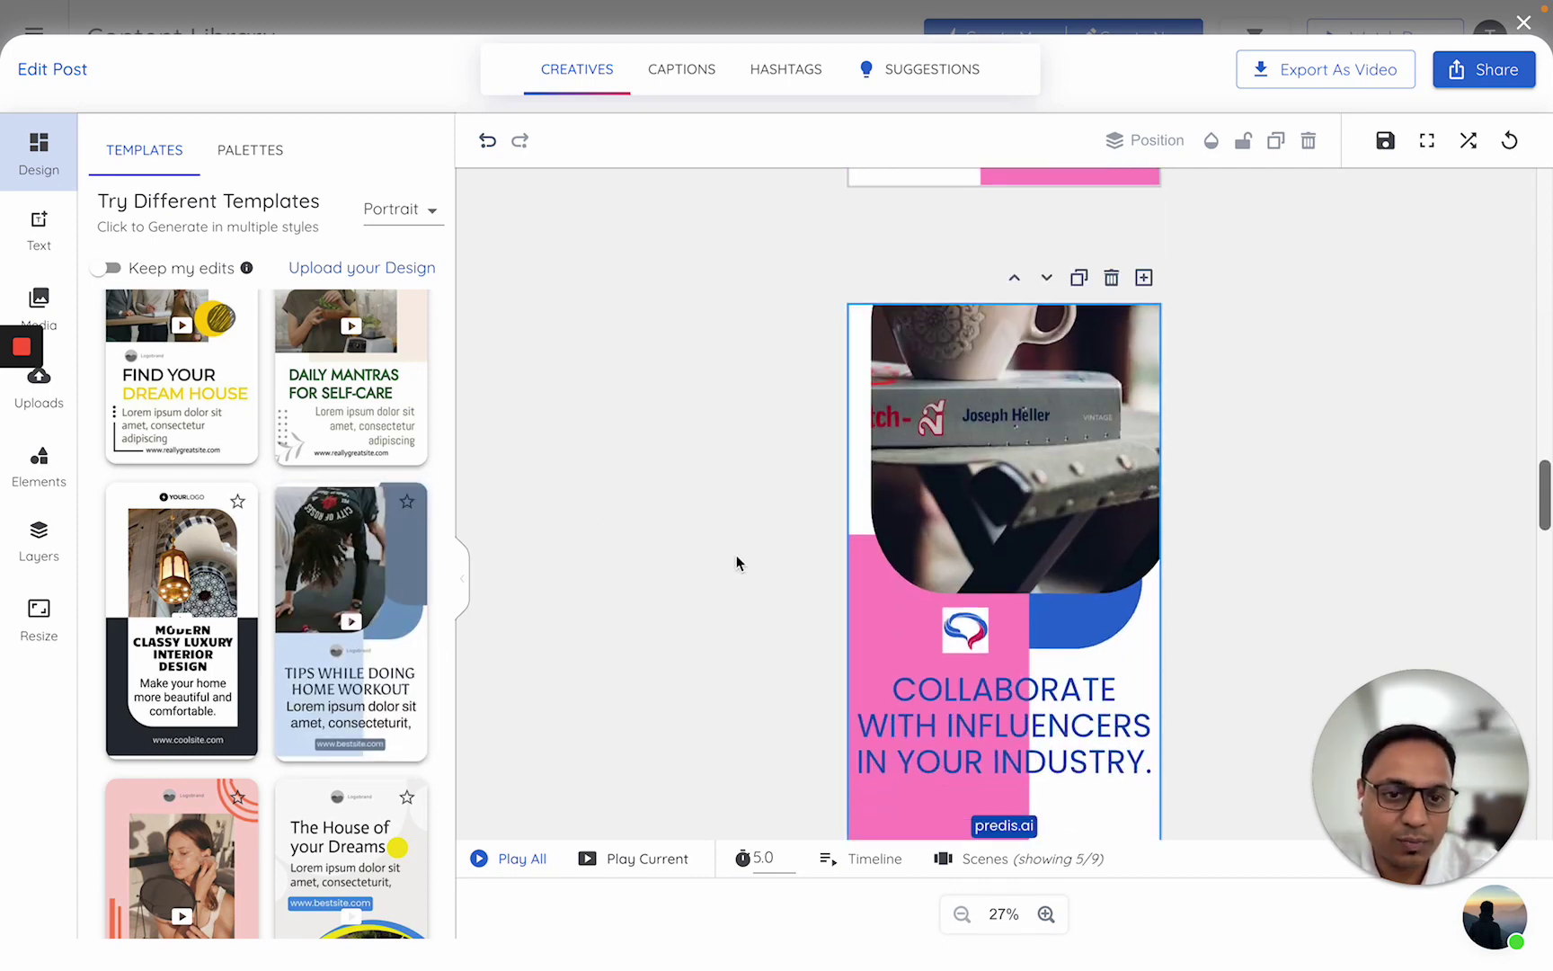
{"action": "scroll", "coordinate": [736, 555], "scroll_direction": "up", "scroll_amount": 10}
{"action": "scroll", "coordinate": [616, 406], "scroll_direction": "up", "scroll_amount": 10}
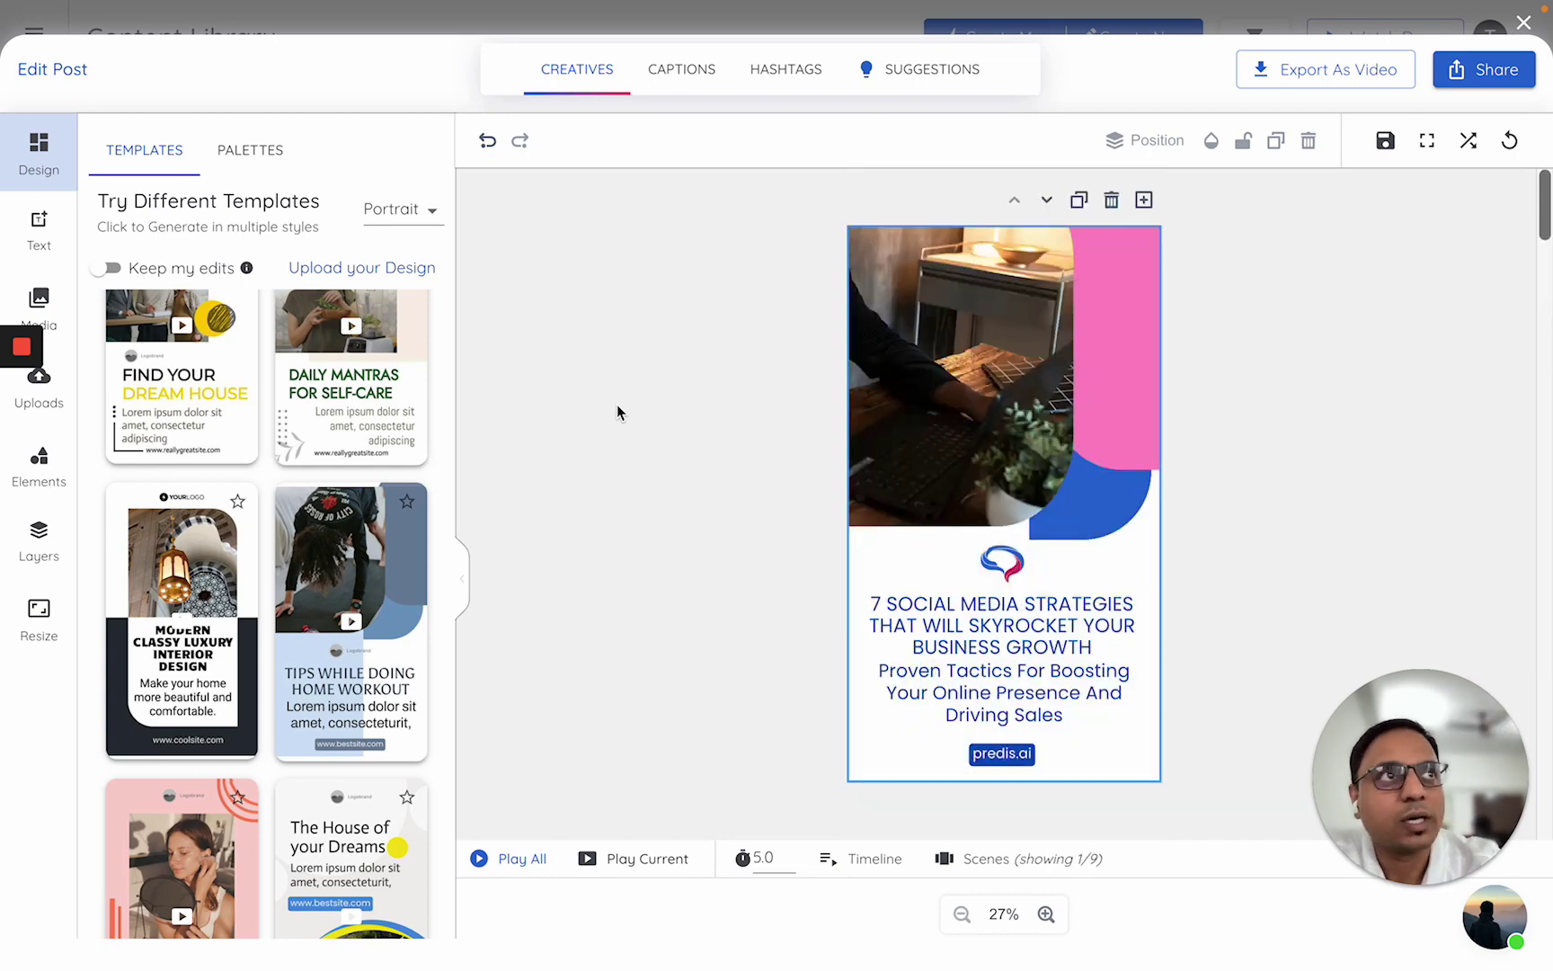